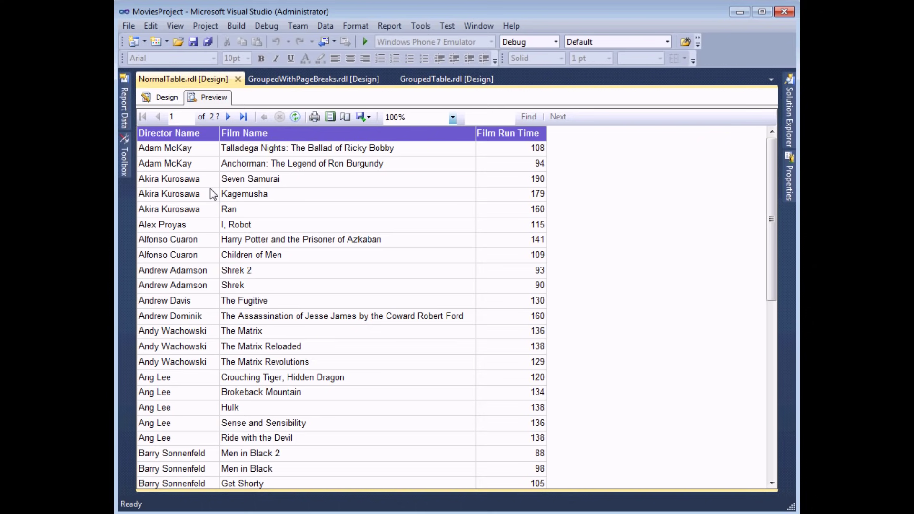
# - Page through the first director pages of the GroupedWithPageBreaks report preview
pyautogui.click(294, 83)
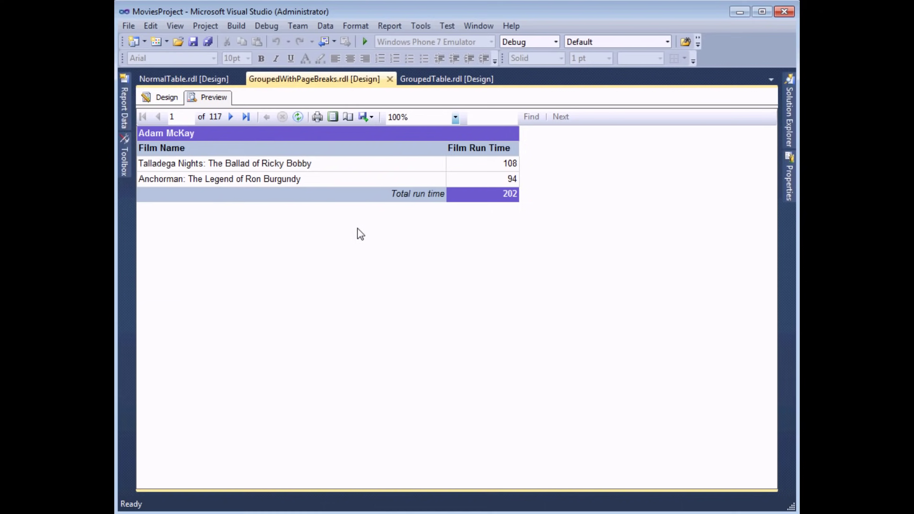
pyautogui.click(230, 116)
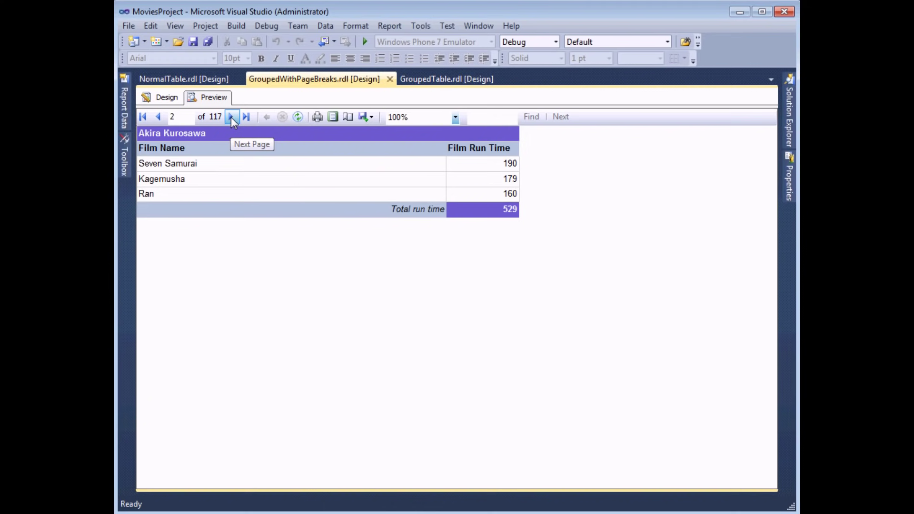
pyautogui.click(231, 116)
pyautogui.click(232, 117)
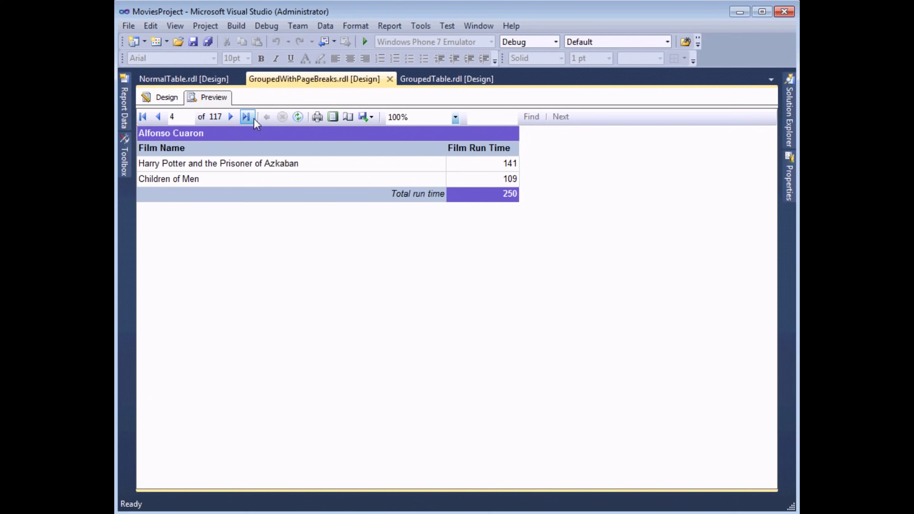
# - View the GroupedTable report and expand the first two director groups to show their films
pyautogui.click(434, 84)
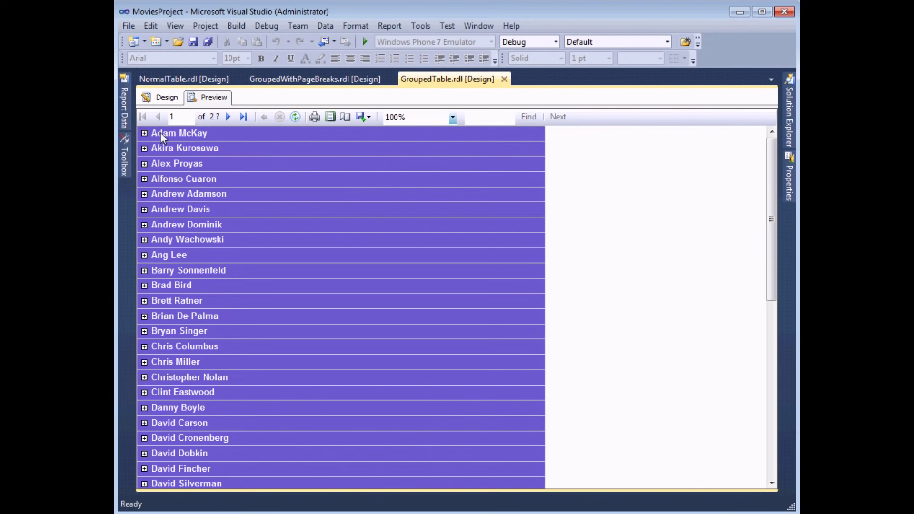
pyautogui.click(145, 134)
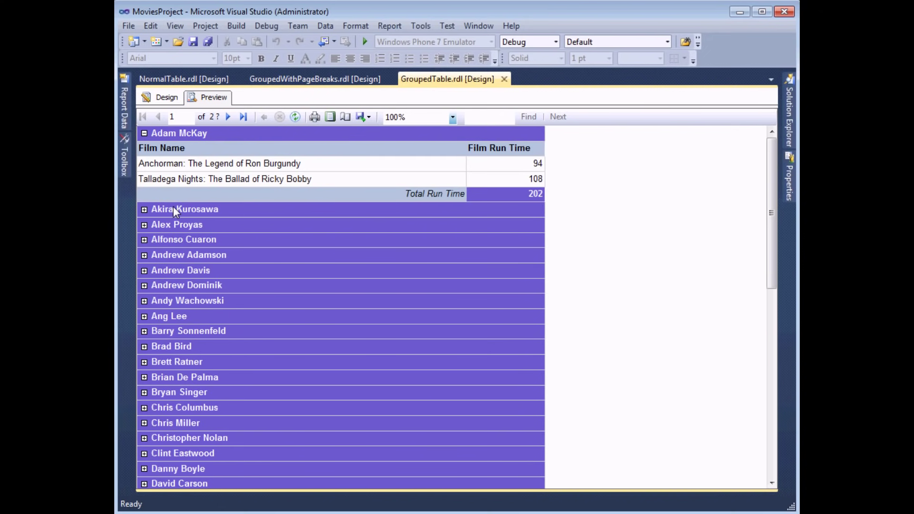
pyautogui.click(144, 210)
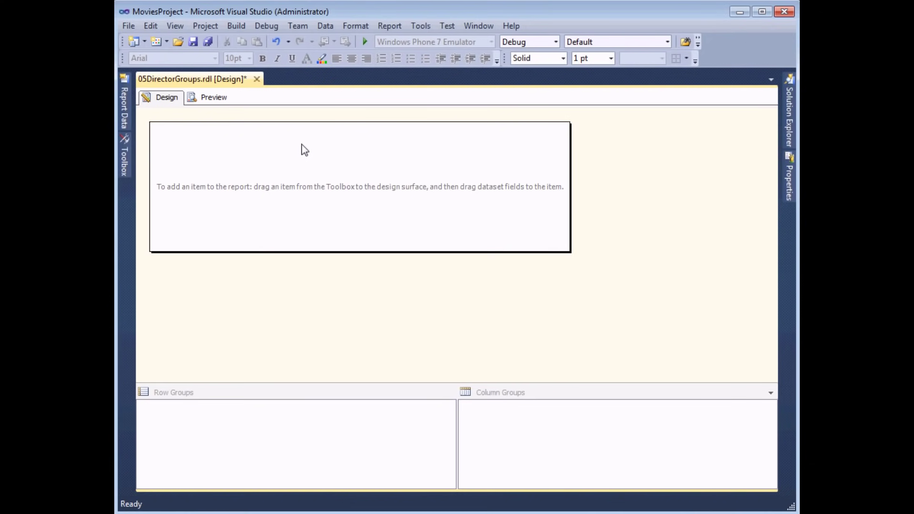
# - Add a table to the blank 05DirectorGroups report with the FilmName and FilmRunTimeMinutes fields in its first two columns
pyautogui.click(126, 109)
pyautogui.click(124, 157)
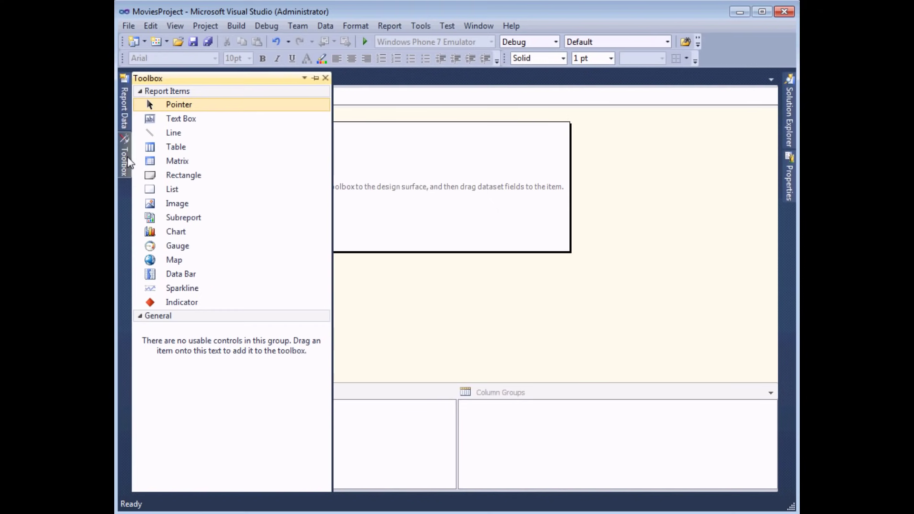
pyautogui.doubleClick(198, 147)
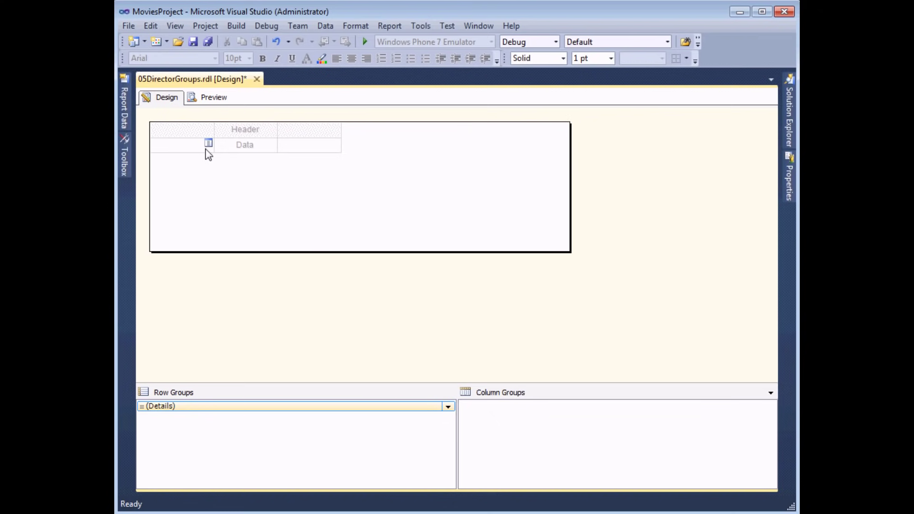
pyautogui.click(206, 142)
pyautogui.click(229, 172)
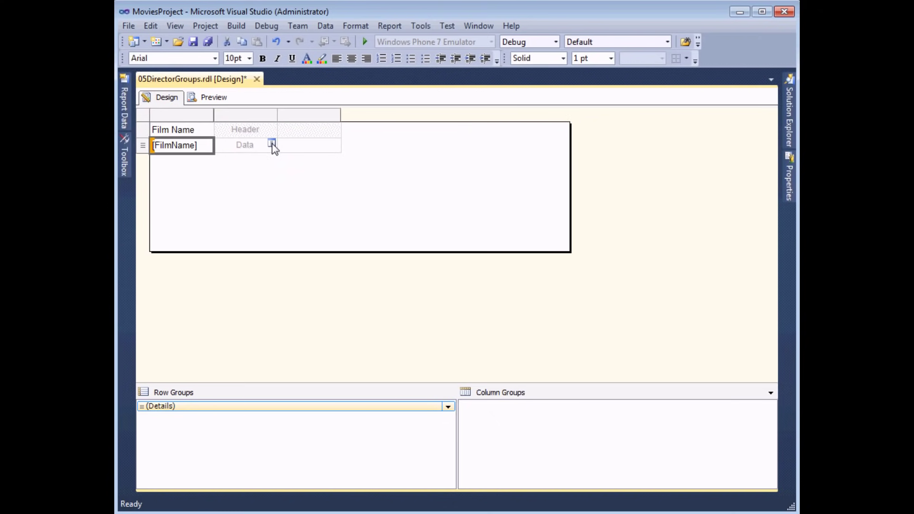
pyautogui.click(272, 143)
pyautogui.click(285, 188)
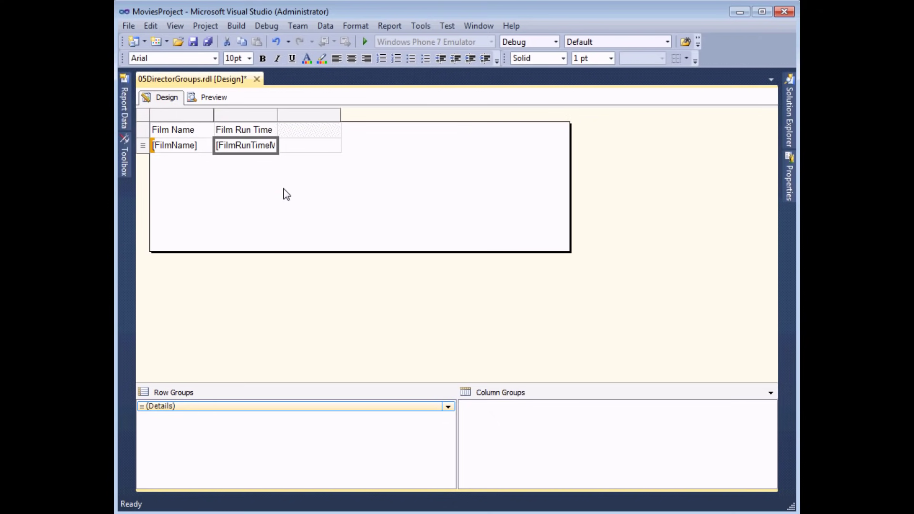
# - Delete the table's empty third column and widen the film name and run time columns to fit their contents
pyautogui.rightClick(305, 121)
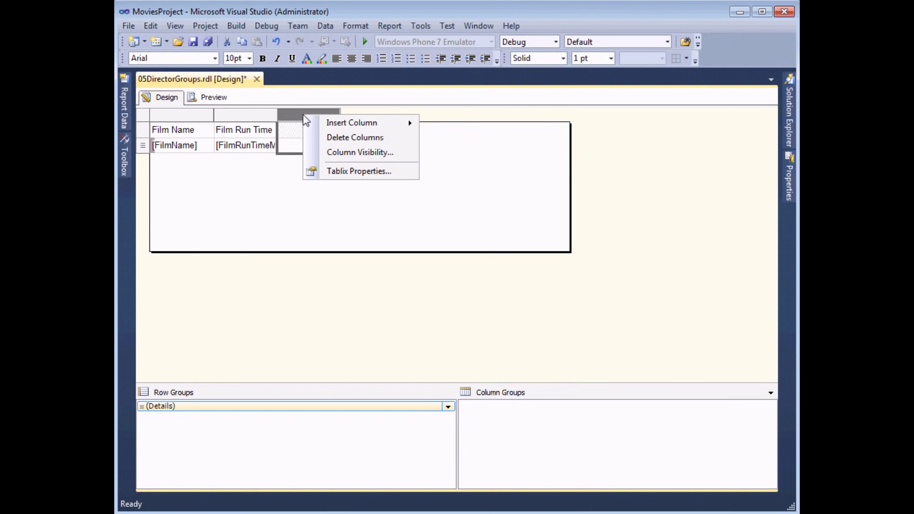
pyautogui.click(317, 140)
pyautogui.moveTo(218, 117); pyautogui.dragTo(351, 114)
pyautogui.moveTo(409, 112); pyautogui.dragTo(448, 112)
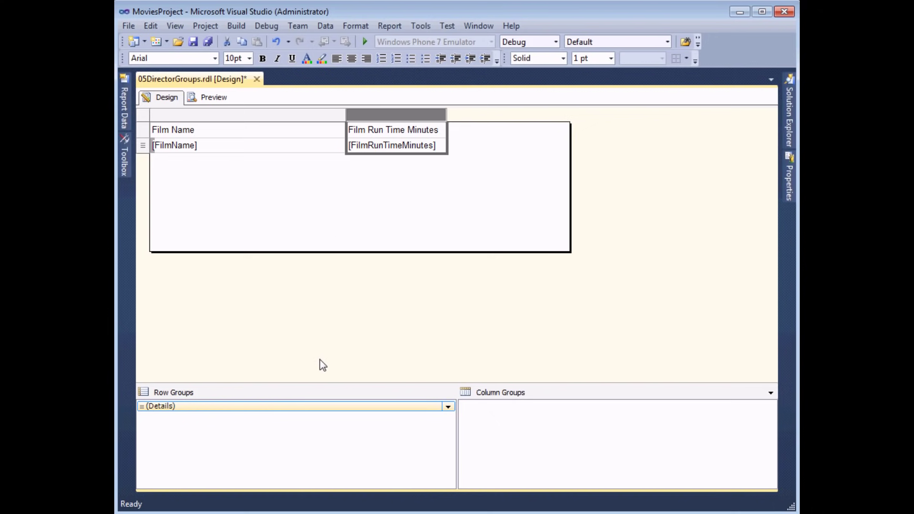
# - Add a parent row group above Details, grouped by DirectorName, with a group header and a group footer
pyautogui.moveTo(324, 384); pyautogui.dragTo(324, 371)
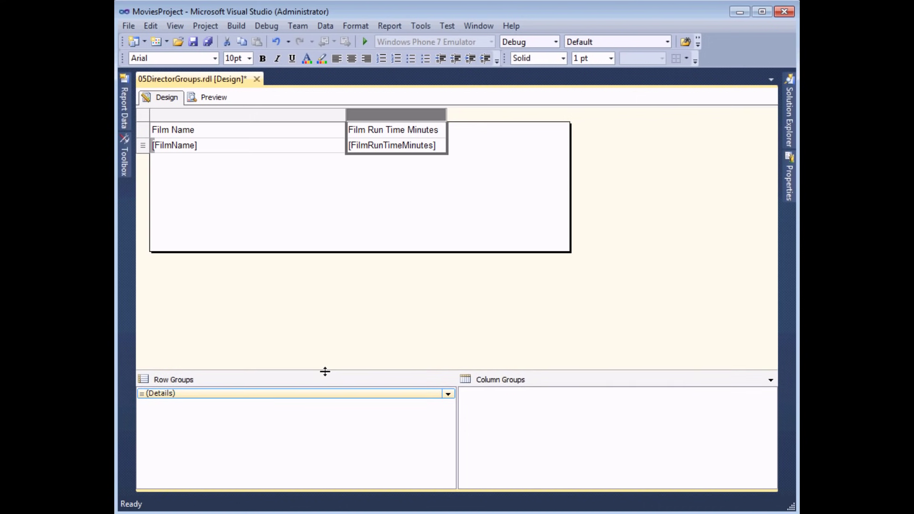
pyautogui.click(194, 394)
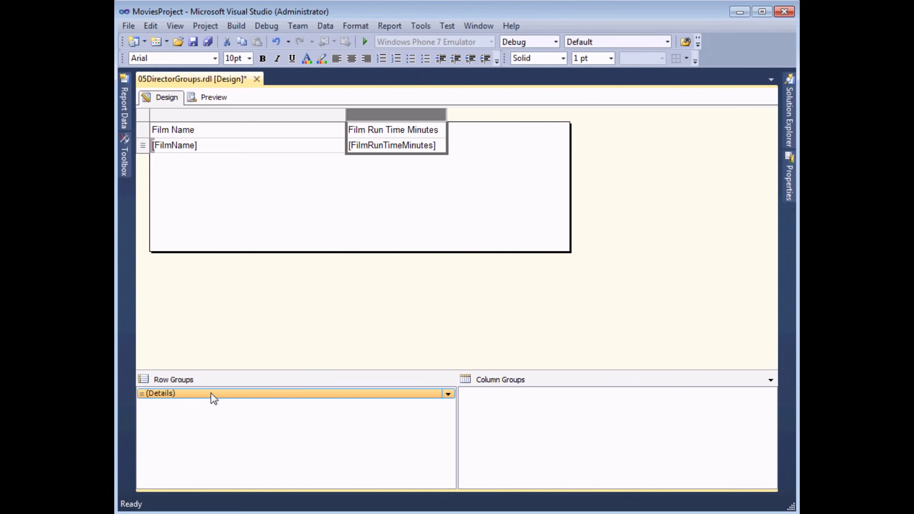
pyautogui.rightClick(211, 396)
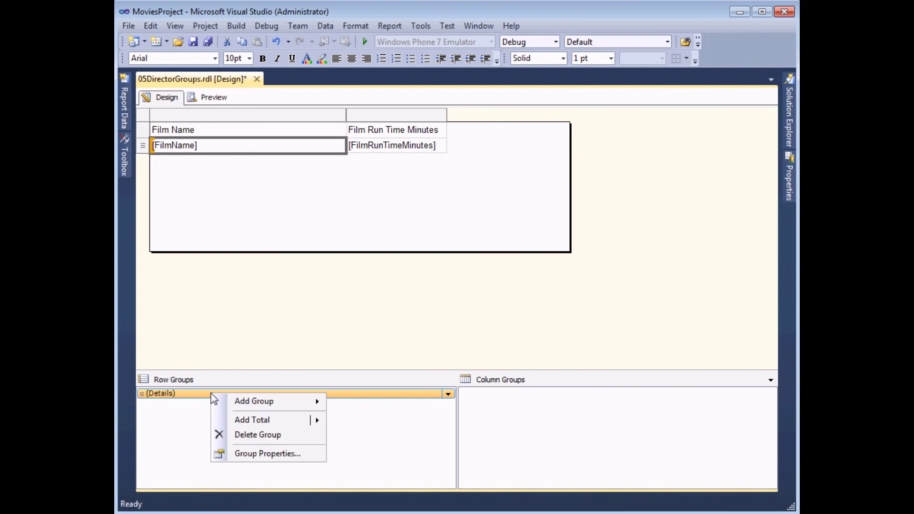
pyautogui.moveTo(220, 403)
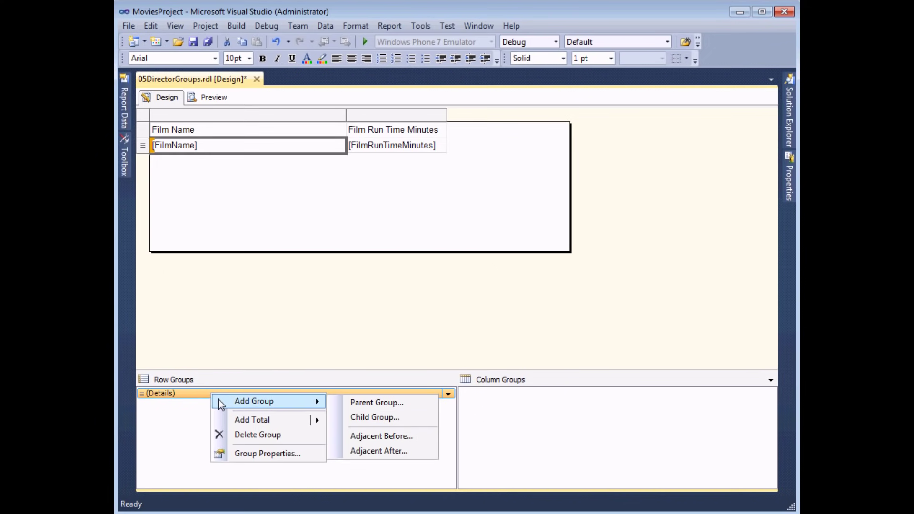
pyautogui.click(344, 403)
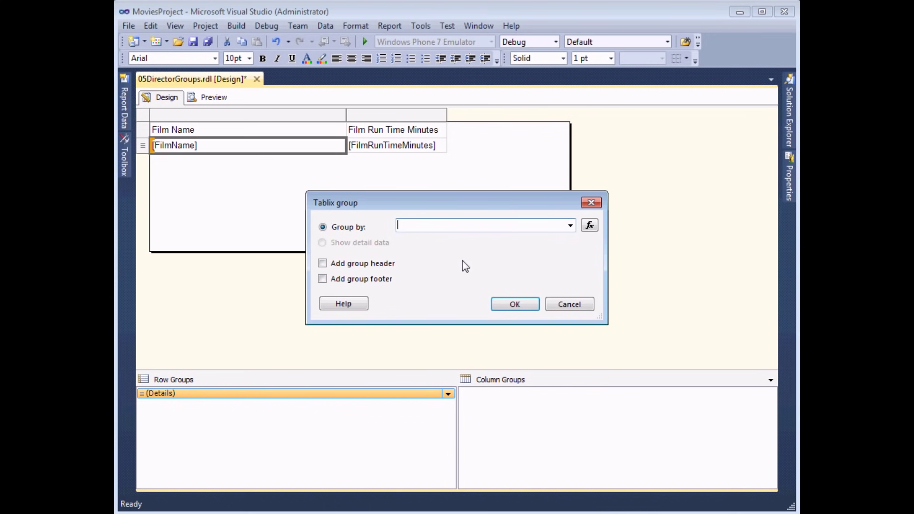
pyautogui.click(570, 227)
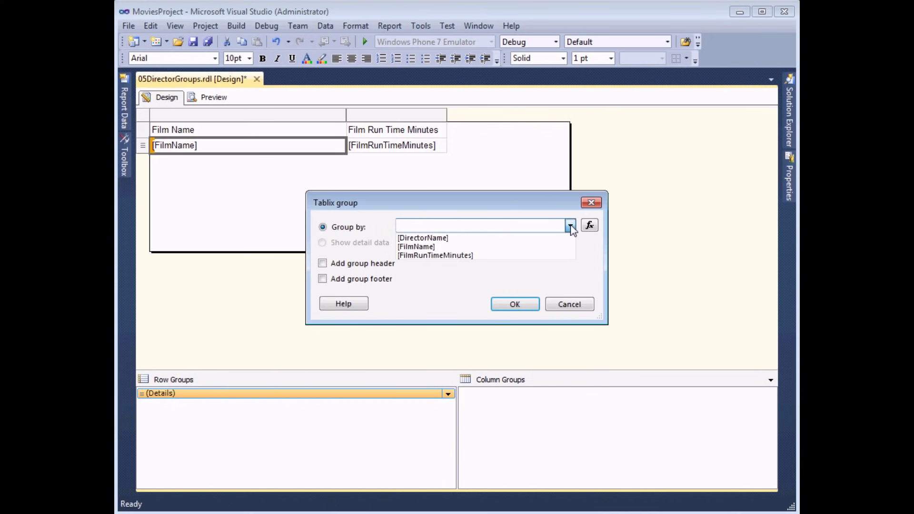
pyautogui.click(457, 239)
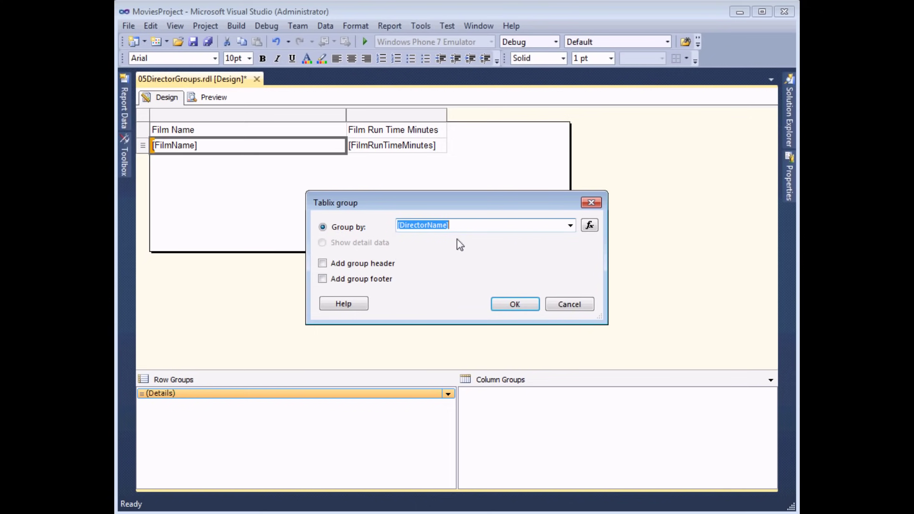
pyautogui.click(323, 264)
pyautogui.click(322, 280)
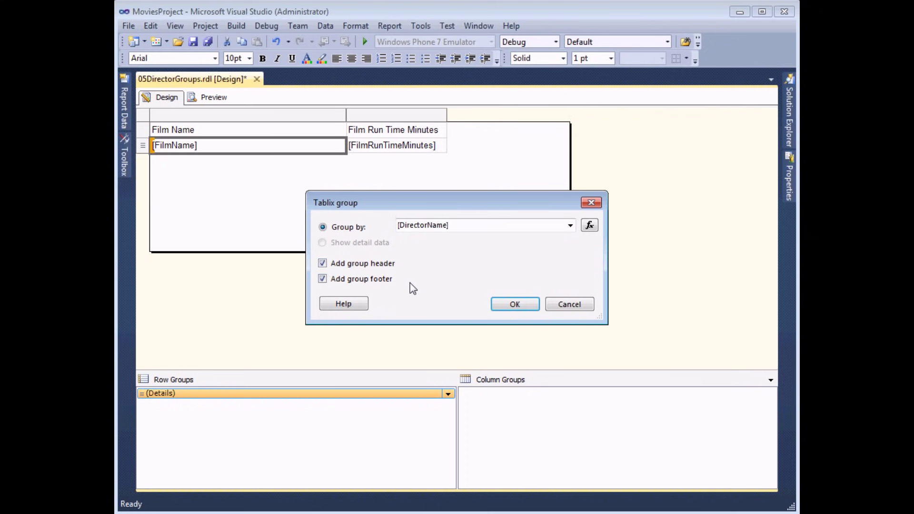
pyautogui.click(508, 306)
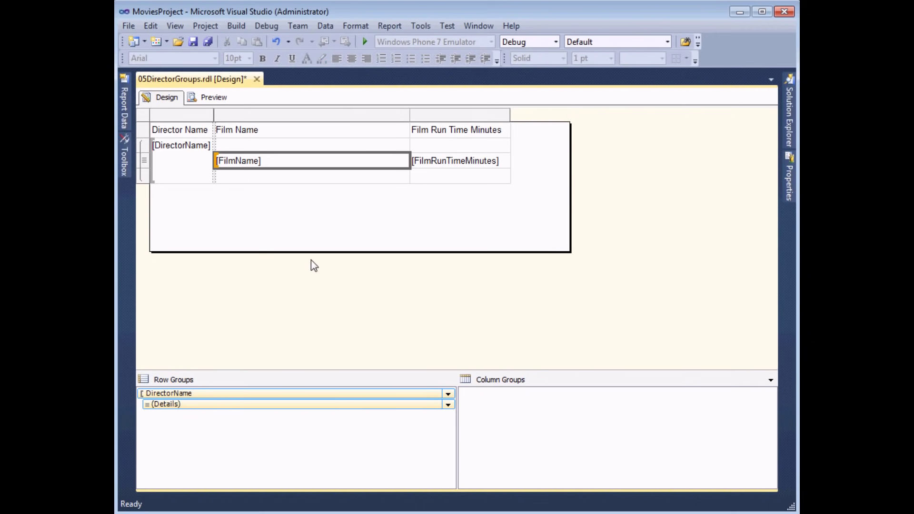
# - Widen the Director Name column slightly and preview the grouped report
pyautogui.moveTo(213, 116); pyautogui.dragTo(232, 117)
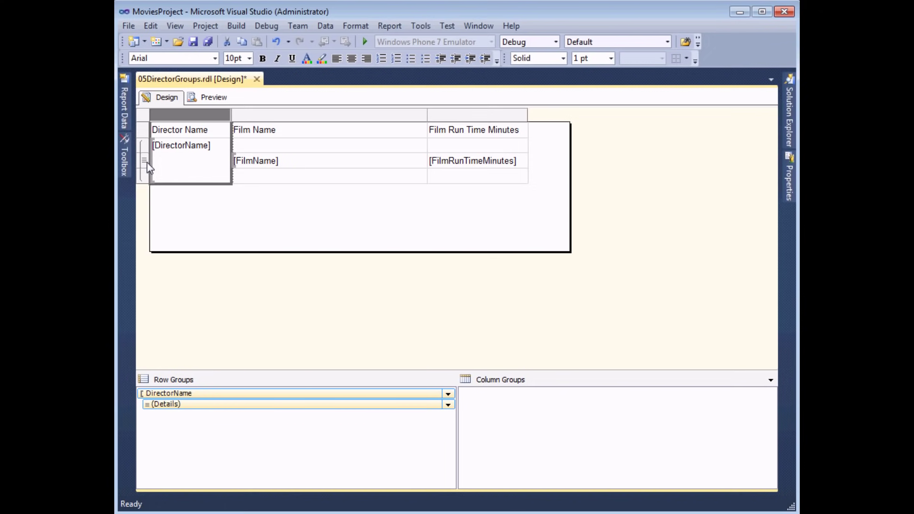
pyautogui.click(208, 98)
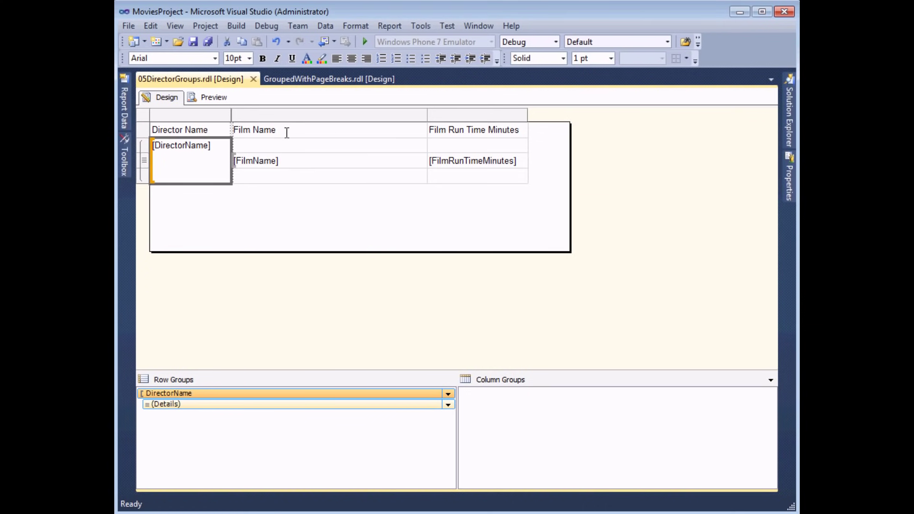
# - Delete the table's column heading row and insert the DirectorName field in the group header cell above FilmName
pyautogui.rightClick(144, 132)
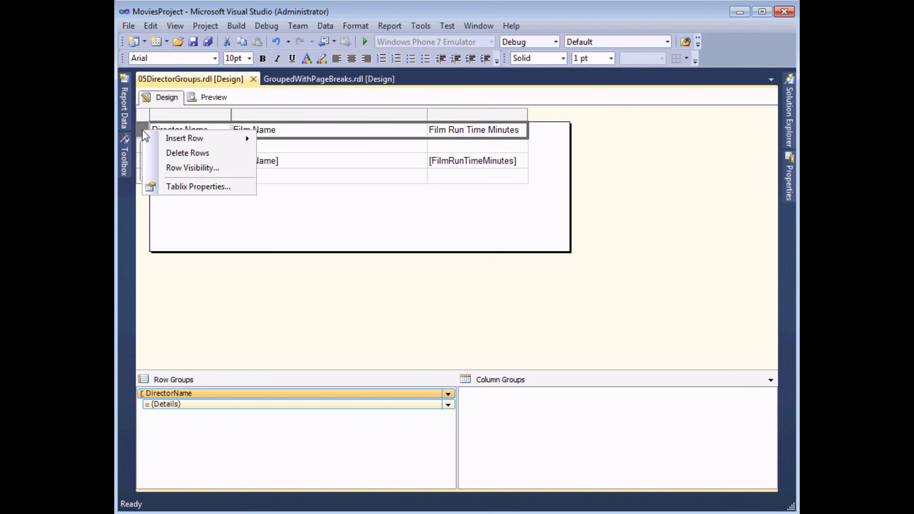
pyautogui.click(187, 153)
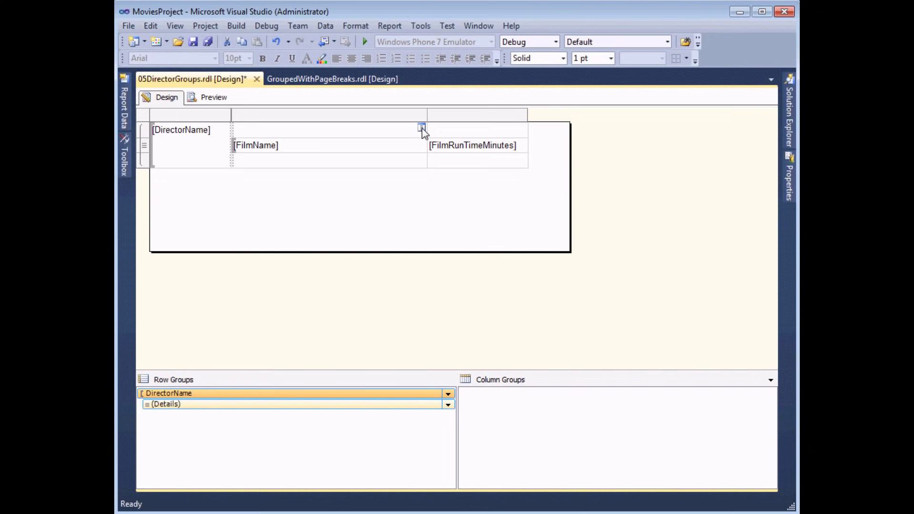
pyautogui.click(422, 128)
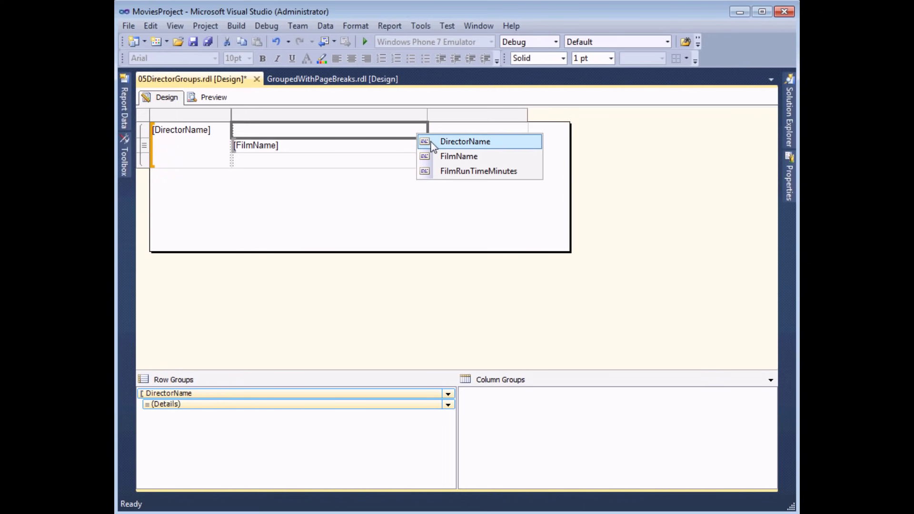
pyautogui.click(433, 142)
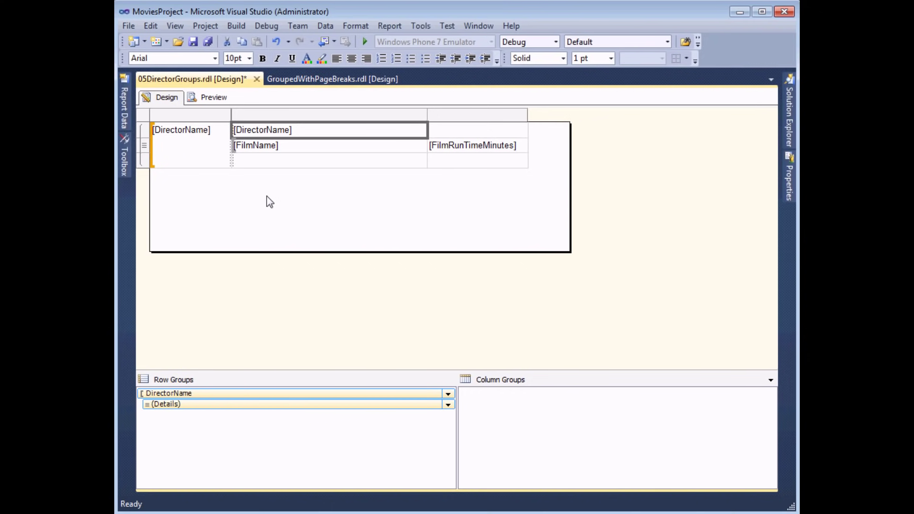
# - Delete the separate director group column and merge the two group header cells across the table
pyautogui.rightClick(197, 115)
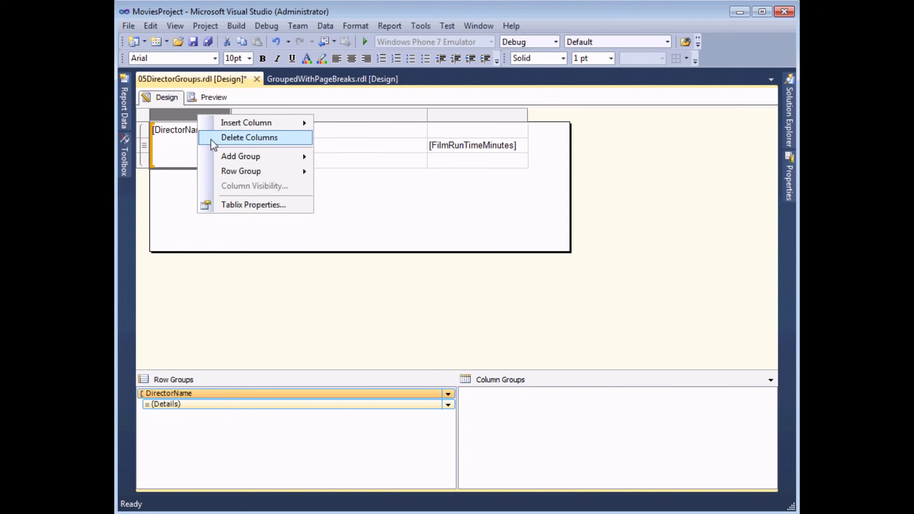
pyautogui.click(213, 139)
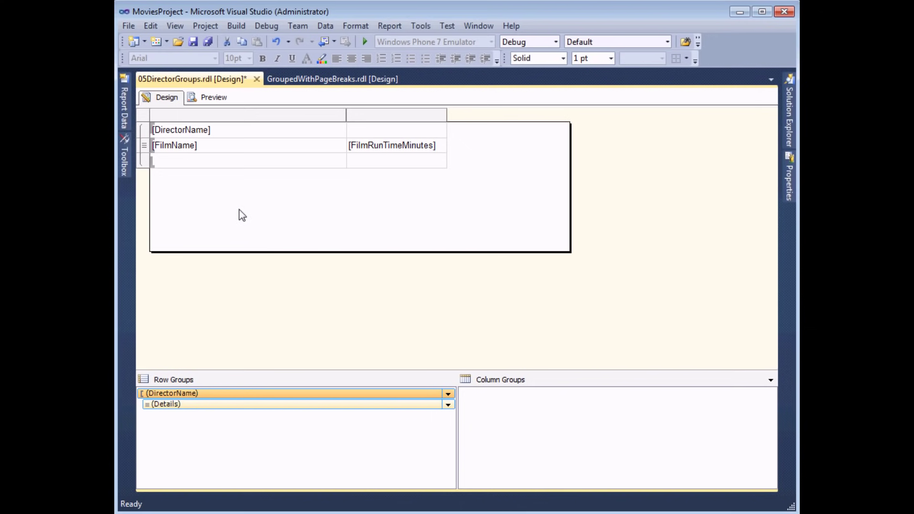
pyautogui.click(273, 133)
pyautogui.moveTo(325, 136); pyautogui.dragTo(355, 134)
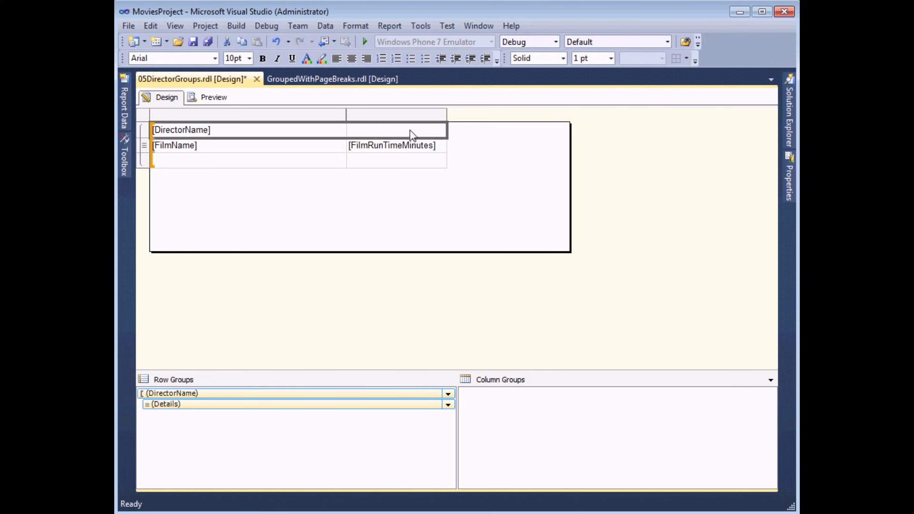
pyautogui.moveTo(385, 136)
pyautogui.rightClick(381, 135)
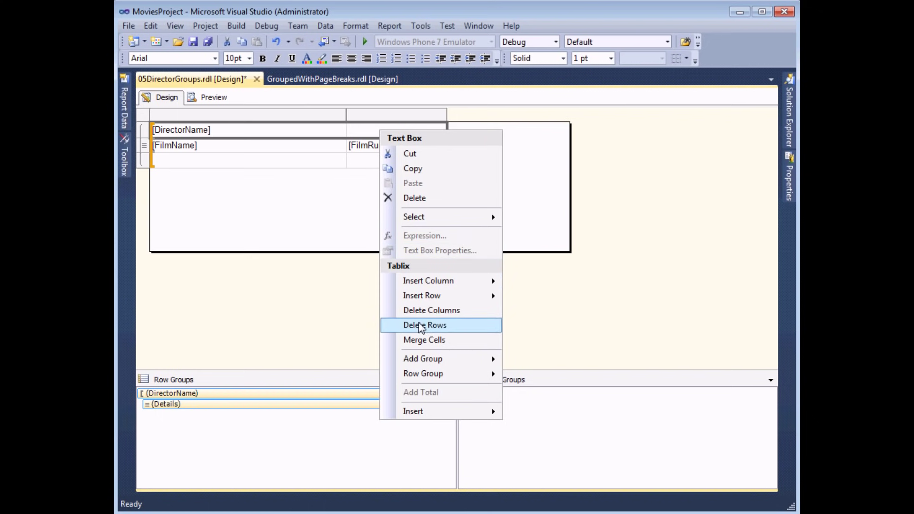
pyautogui.click(423, 340)
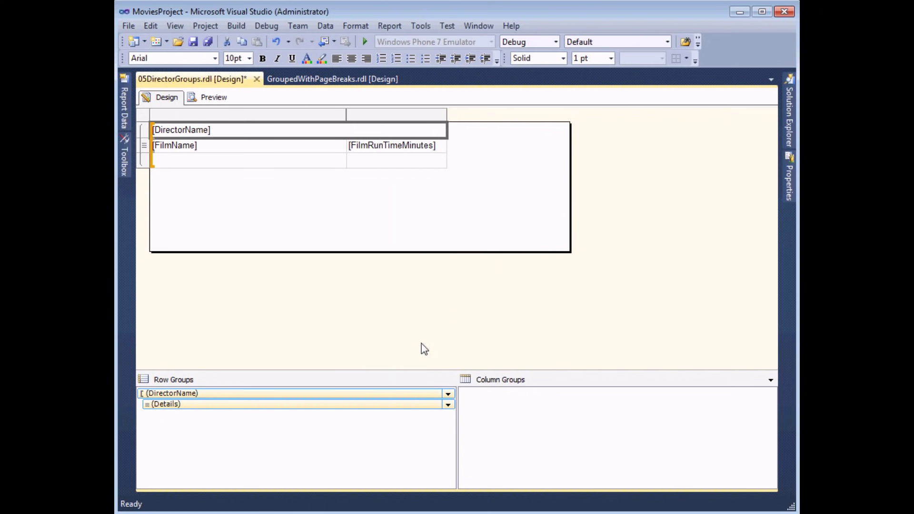
# - Format the DirectorName group header with a purple background and bold white text, and preview the report
pyautogui.click(322, 59)
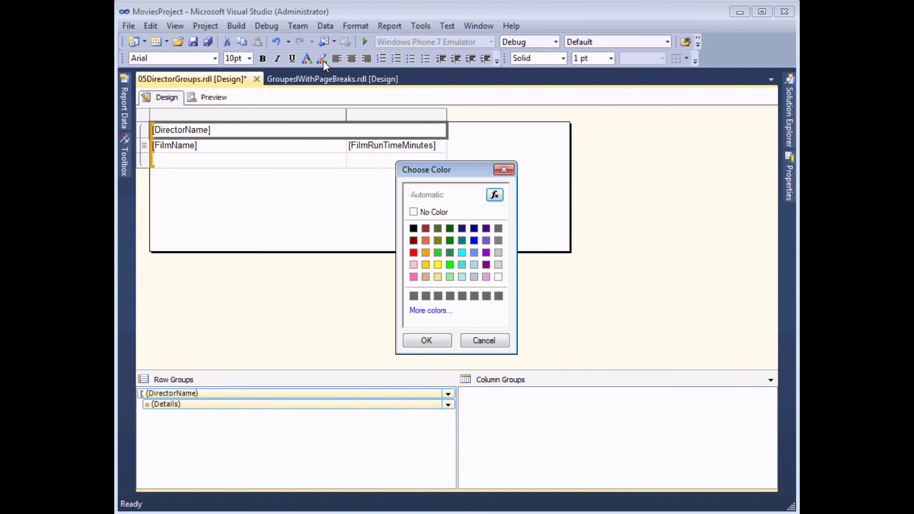
pyautogui.click(486, 241)
pyautogui.click(429, 340)
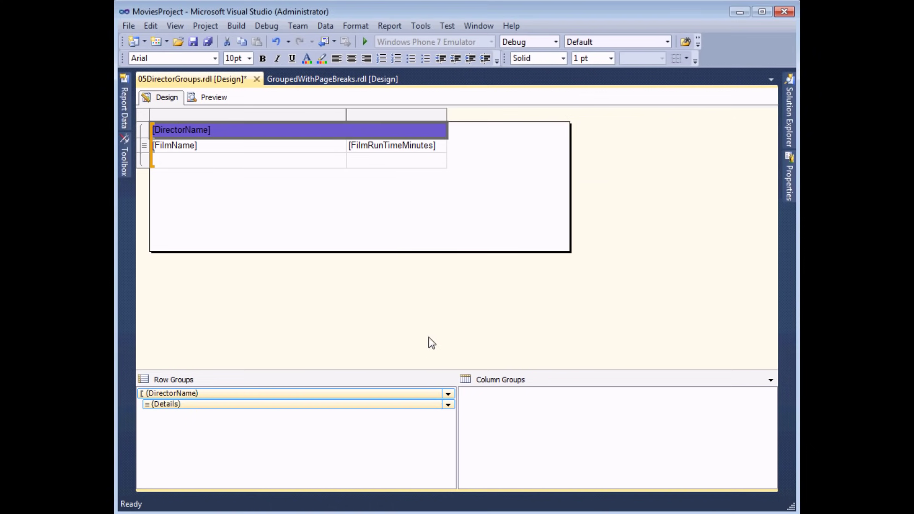
pyautogui.click(313, 60)
pyautogui.click(498, 276)
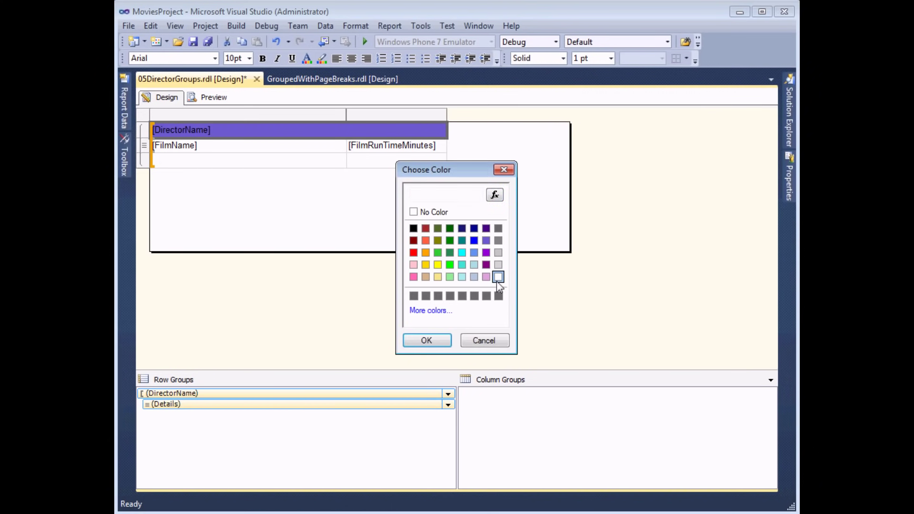
pyautogui.click(430, 342)
pyautogui.click(263, 58)
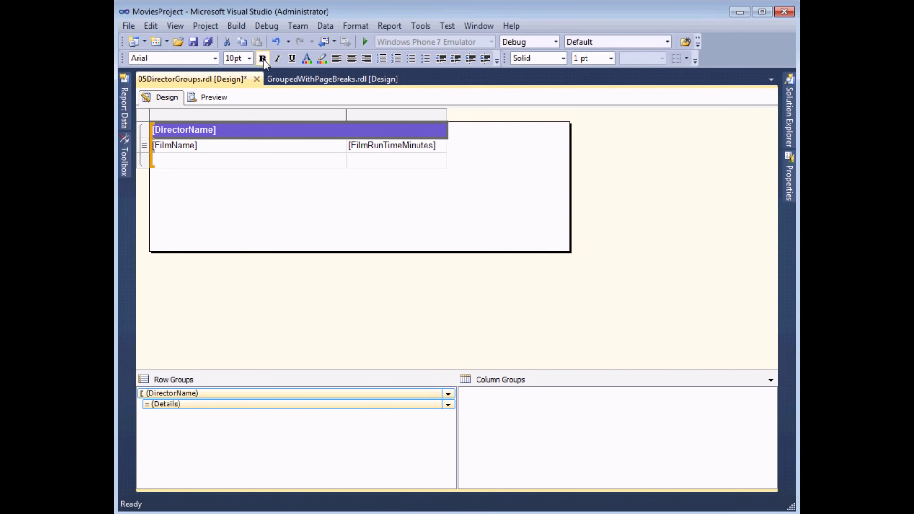
pyautogui.click(244, 182)
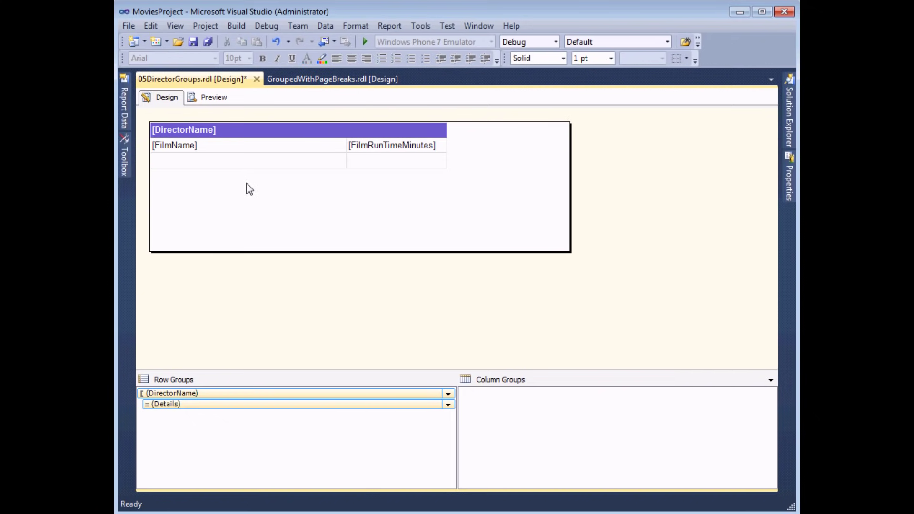
pyautogui.click(201, 94)
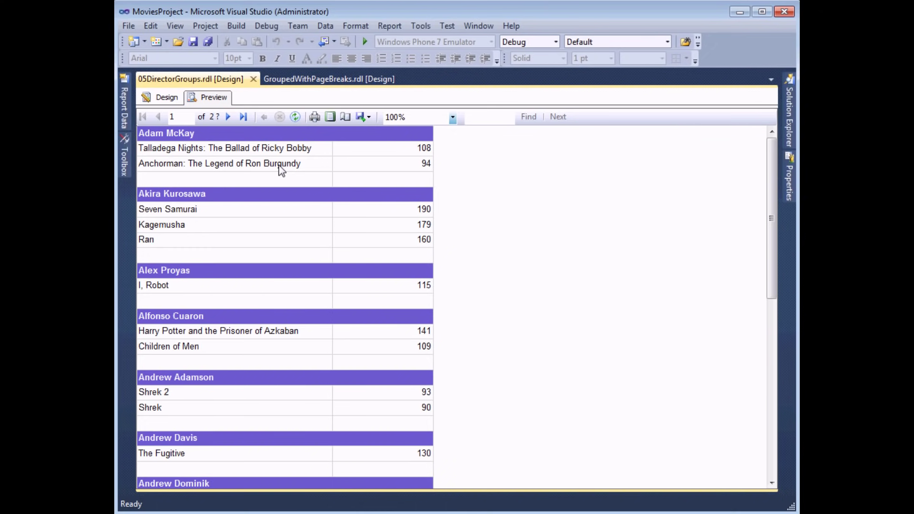
pyautogui.click(167, 98)
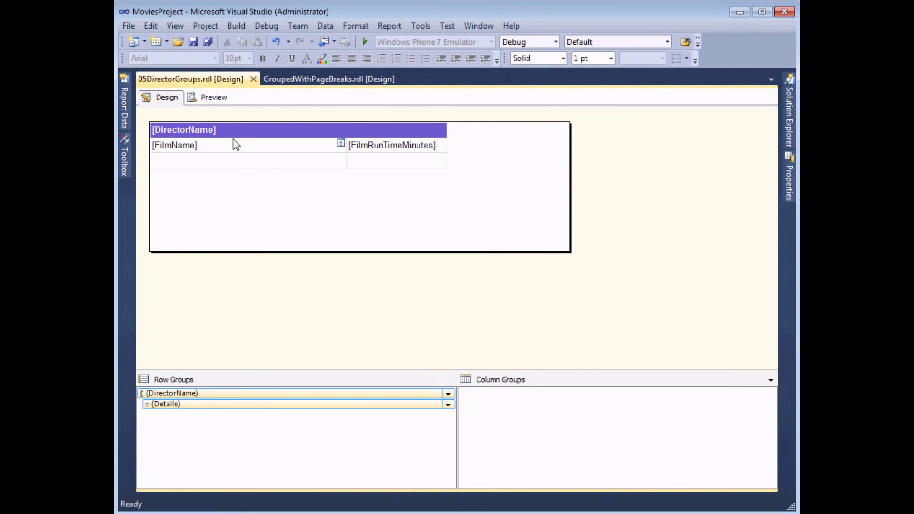
# - Try inserting a row inside the director group directly below the DirectorName header row, and undo the insertion
pyautogui.click(248, 152)
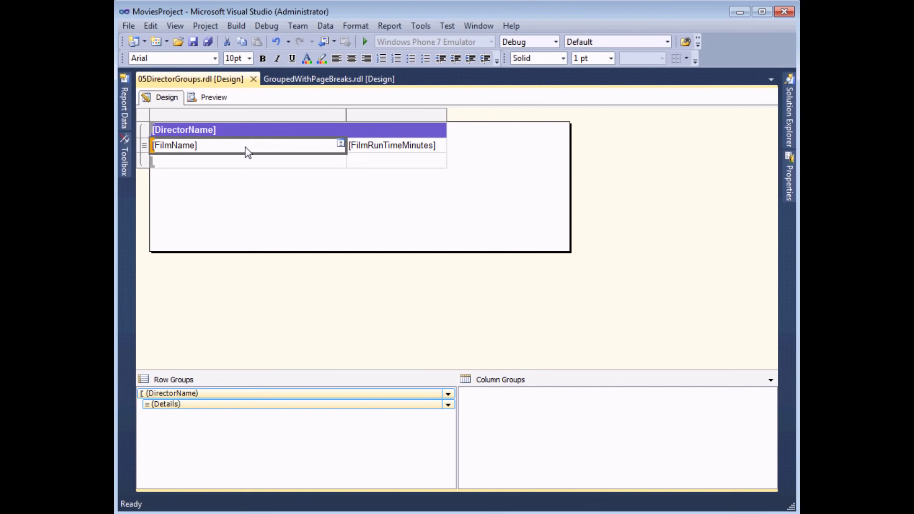
pyautogui.rightClick(147, 135)
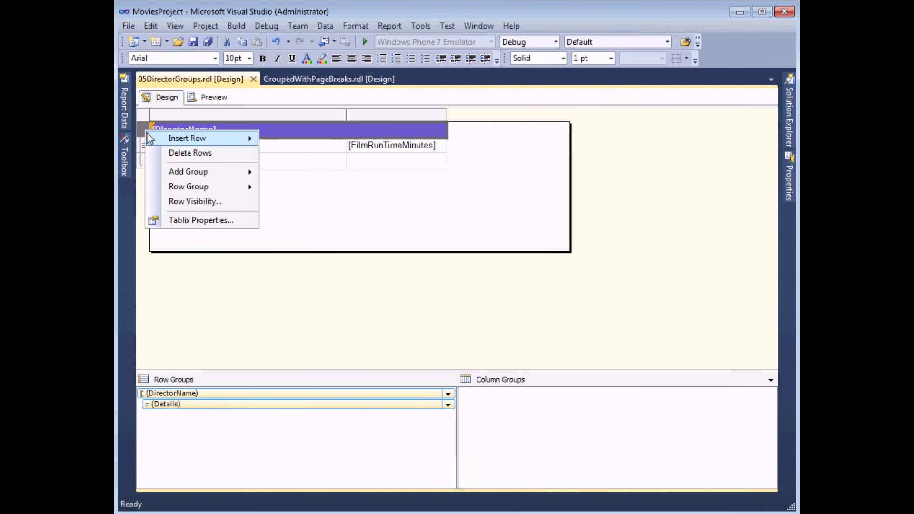
pyautogui.moveTo(156, 141)
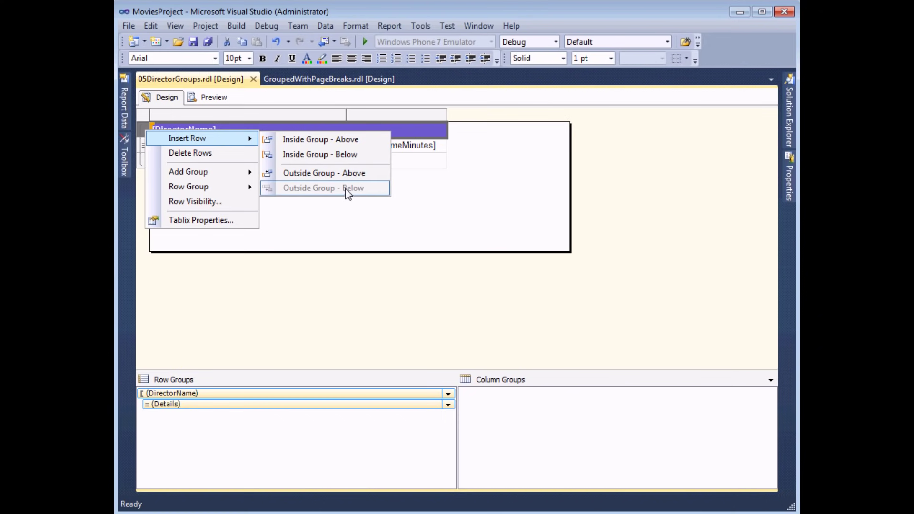
pyautogui.click(347, 155)
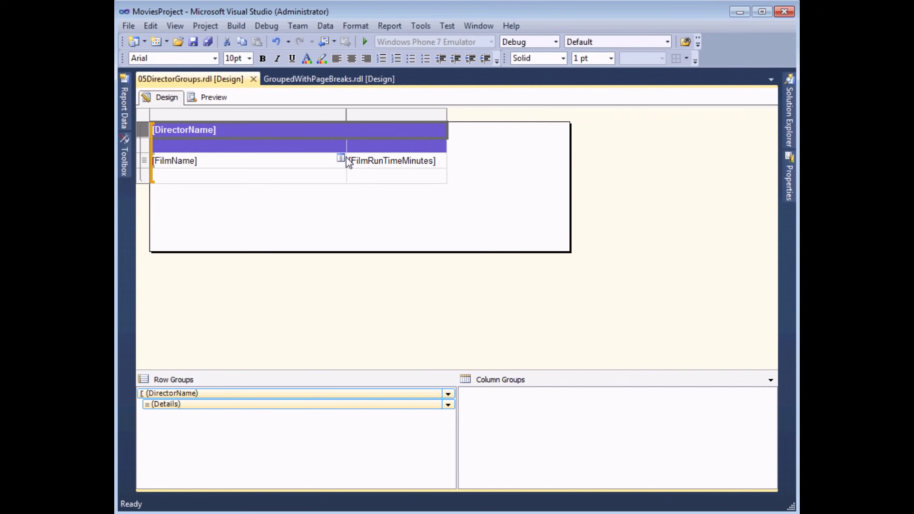
pyautogui.click(143, 146)
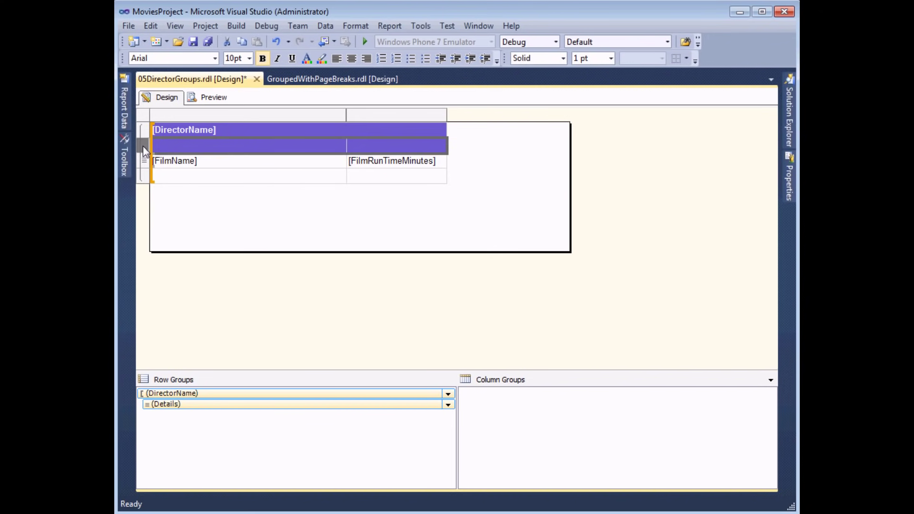
pyautogui.click(374, 151)
pyautogui.click(273, 150)
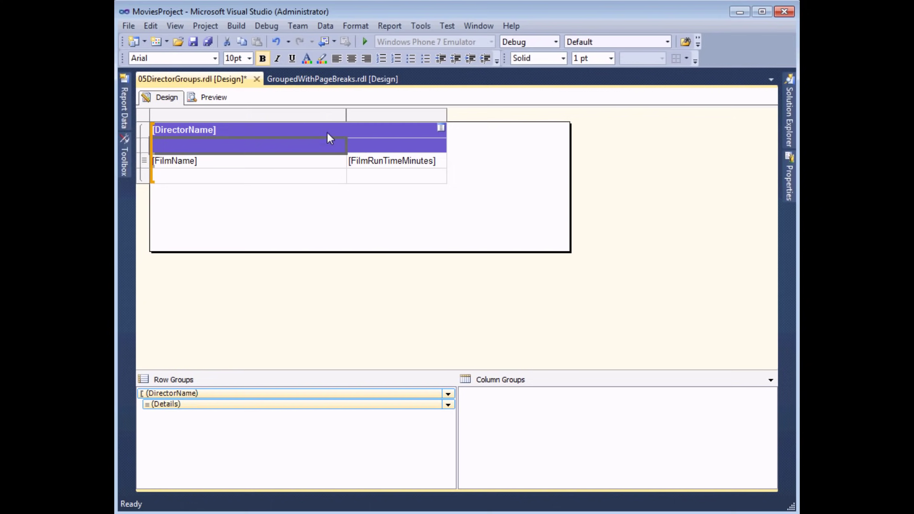
pyautogui.click(277, 43)
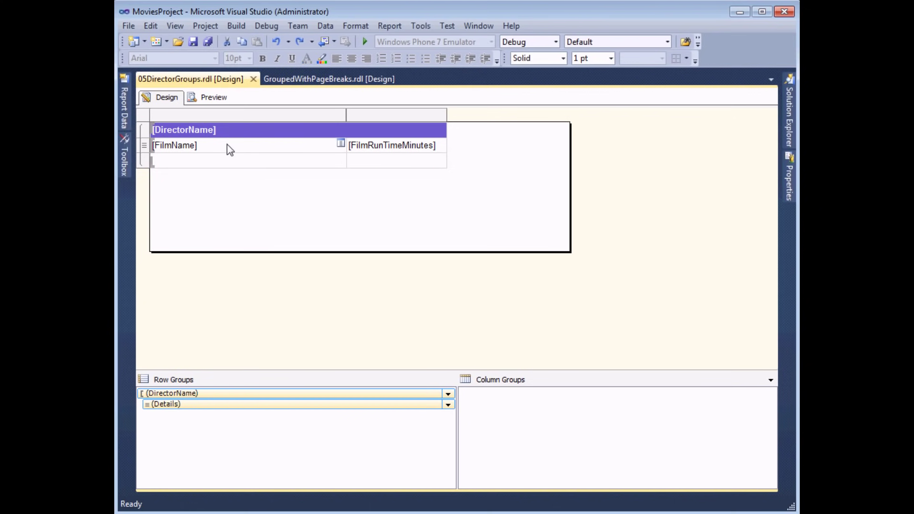
# - Try inserting a row inside the Details group above FilmName, preview the report, and undo the insertion
pyautogui.rightClick(145, 148)
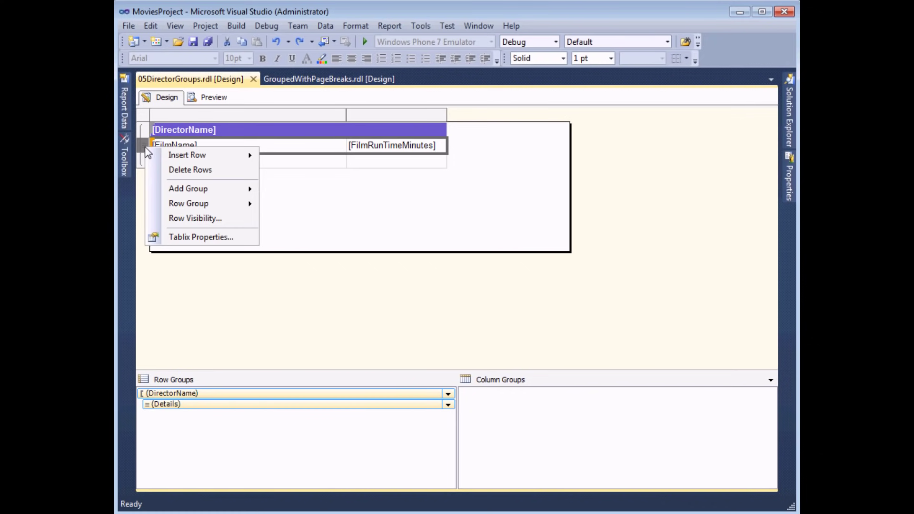
pyautogui.moveTo(158, 160)
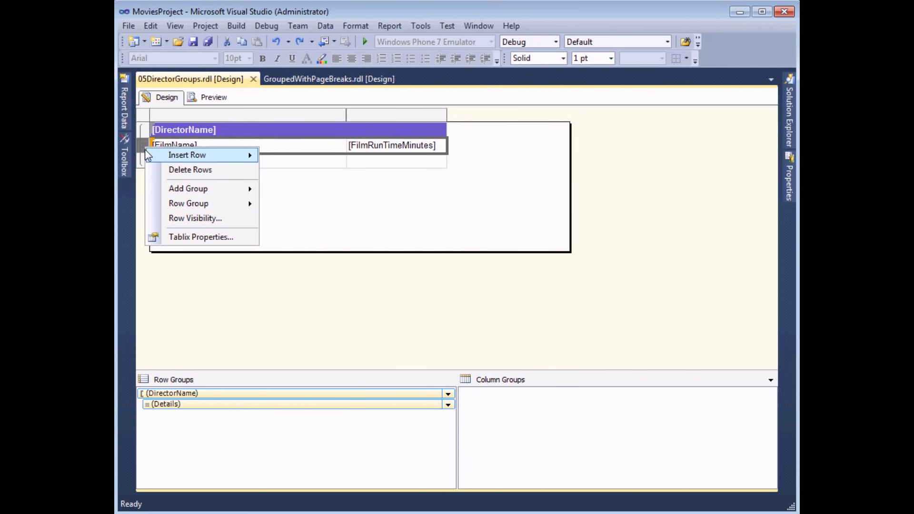
pyautogui.moveTo(211, 156)
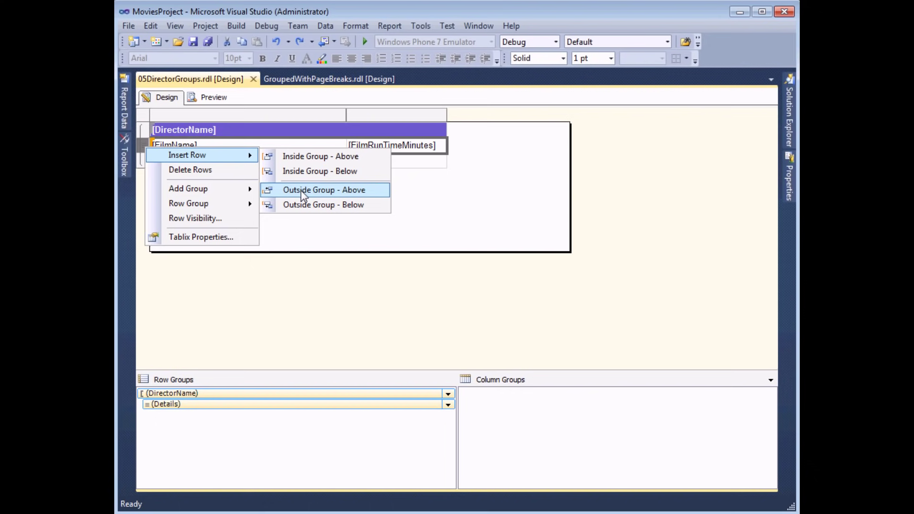
pyautogui.click(305, 161)
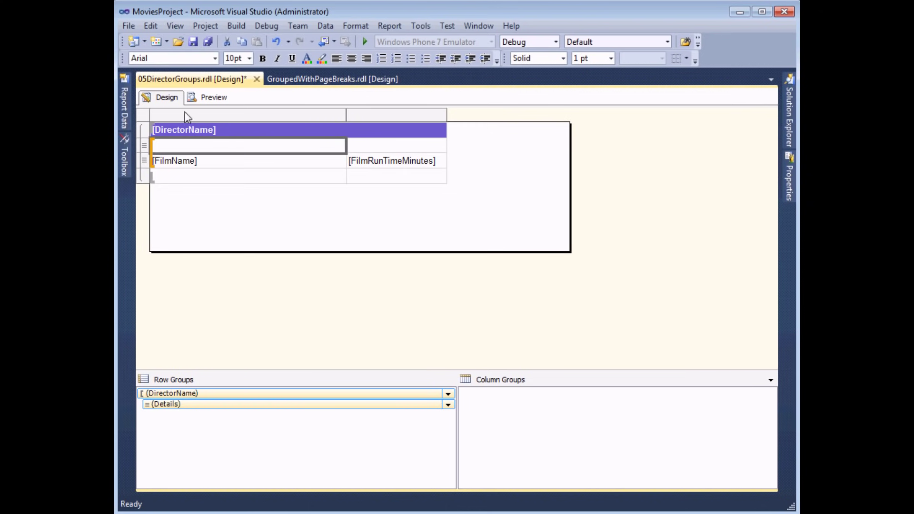
pyautogui.click(205, 98)
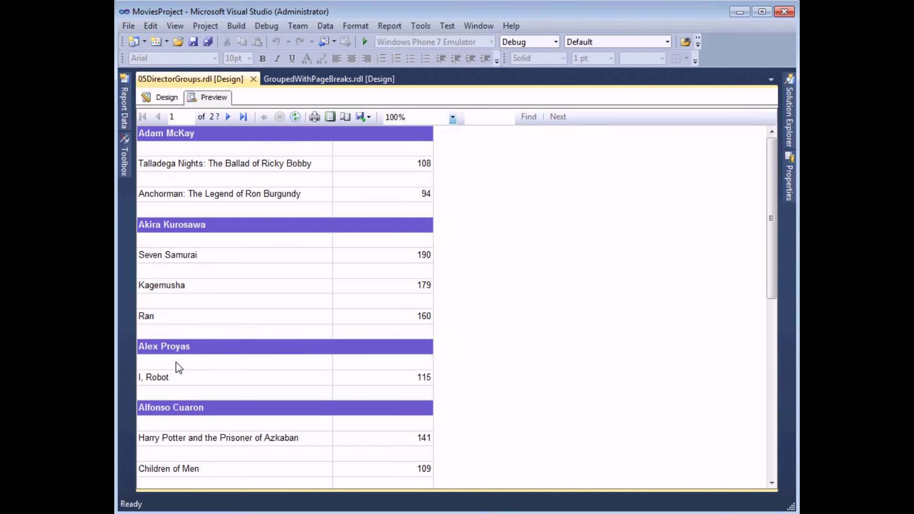
pyautogui.click(171, 101)
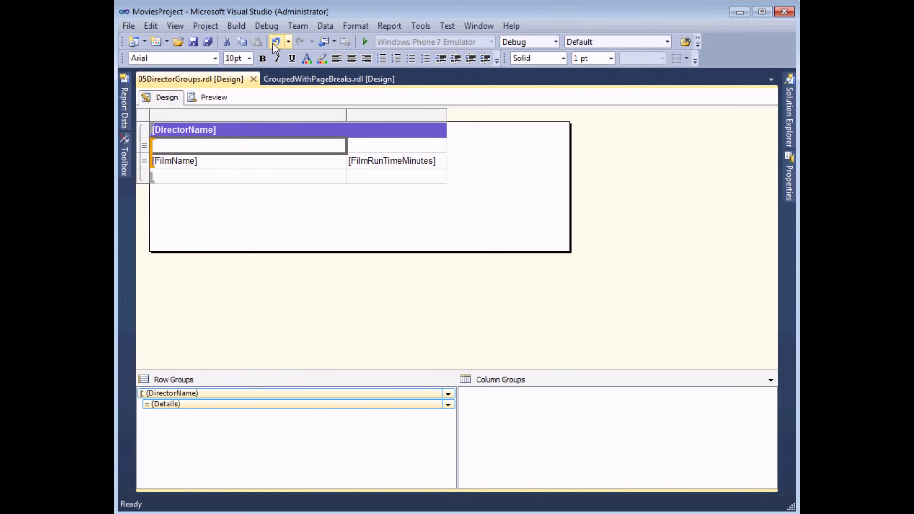
pyautogui.click(276, 42)
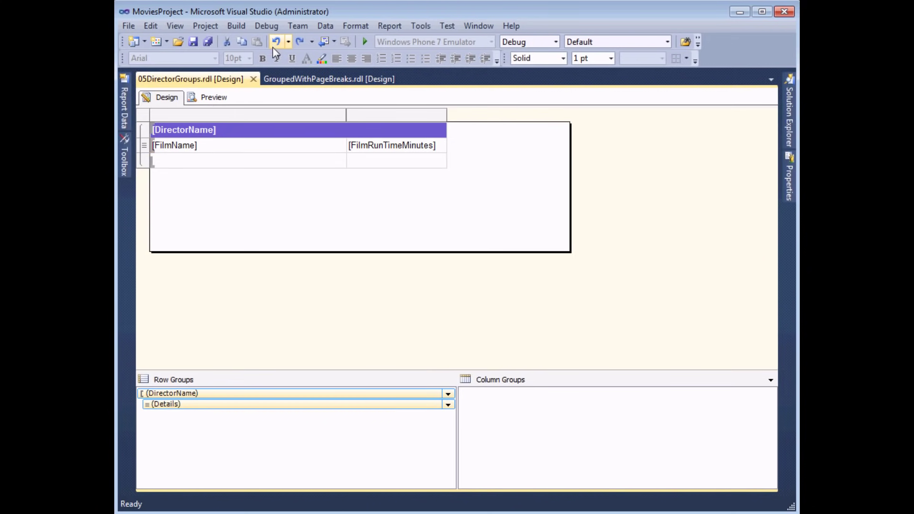
# - Insert a row outside the Details group above the FilmName row and preview the report
pyautogui.rightClick(147, 151)
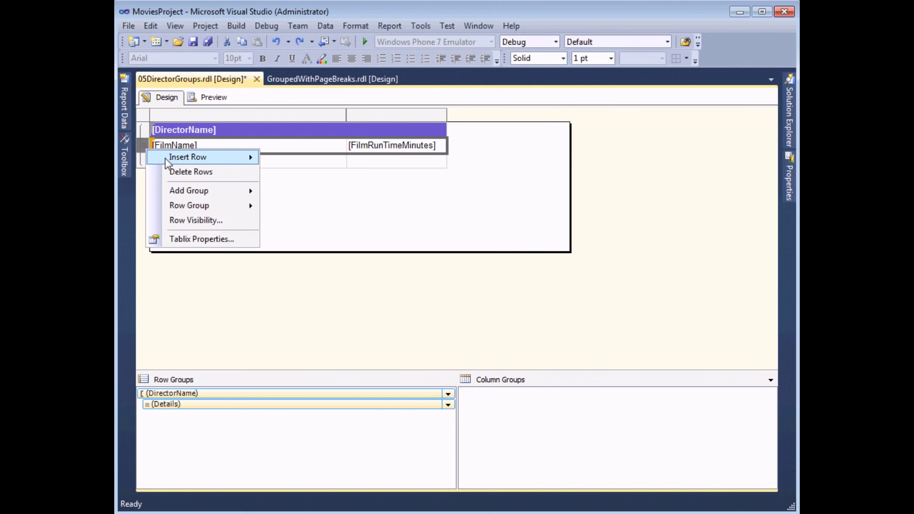
pyautogui.moveTo(168, 163)
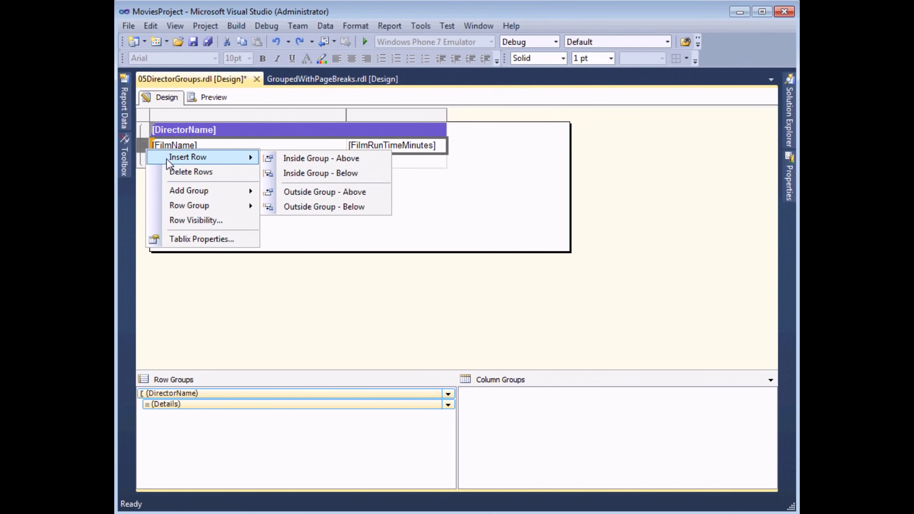
pyautogui.click(312, 196)
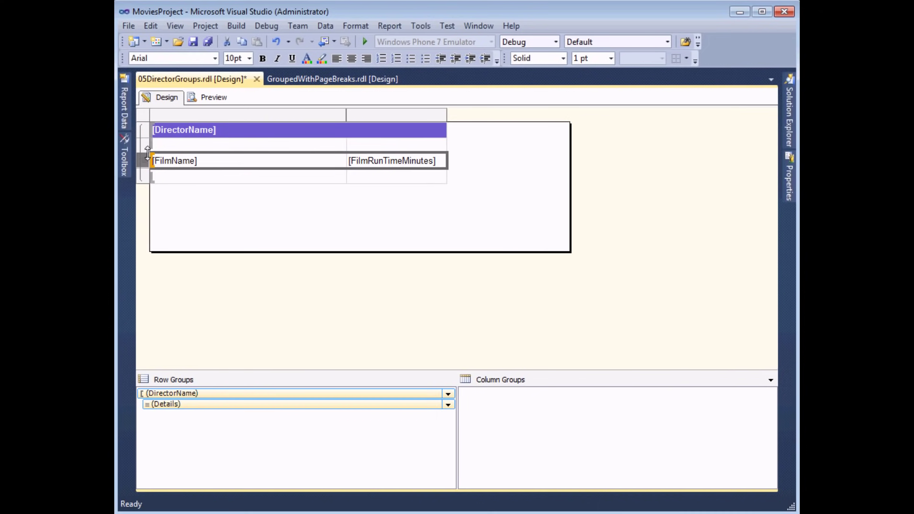
pyautogui.click(165, 146)
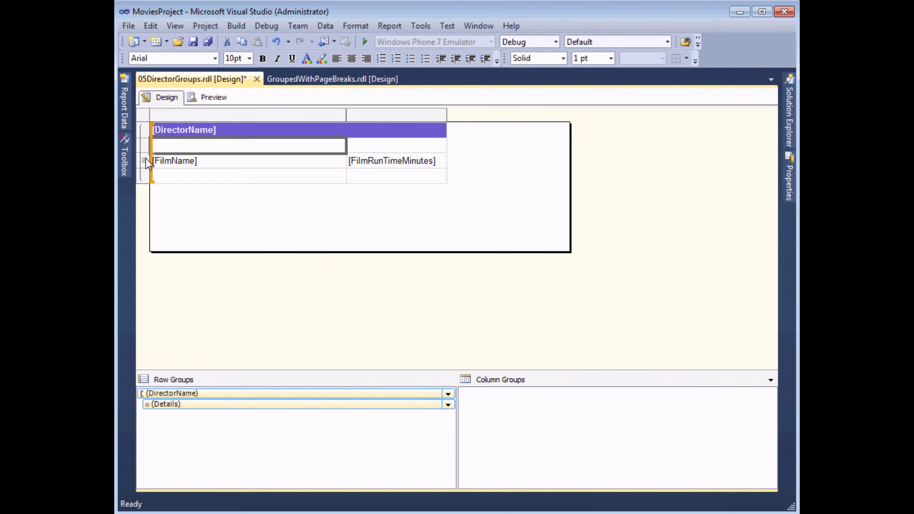
pyautogui.click(196, 97)
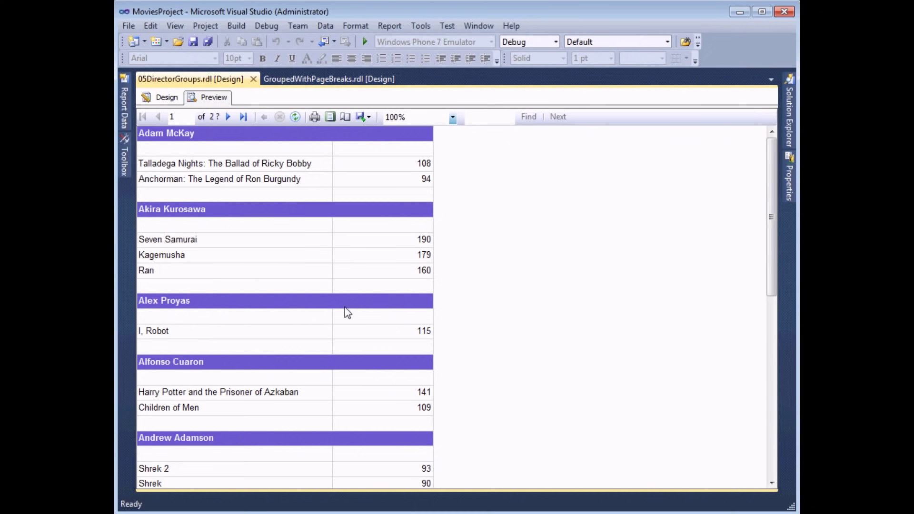
pyautogui.click(162, 97)
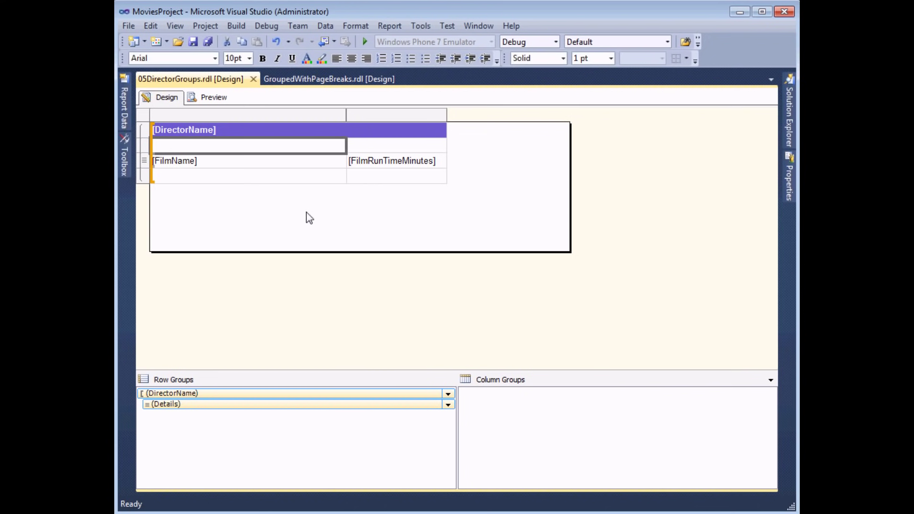
# - Enter the column labels "Film name" and "Film run time" in the blank row above the film details
pyautogui.click(257, 147)
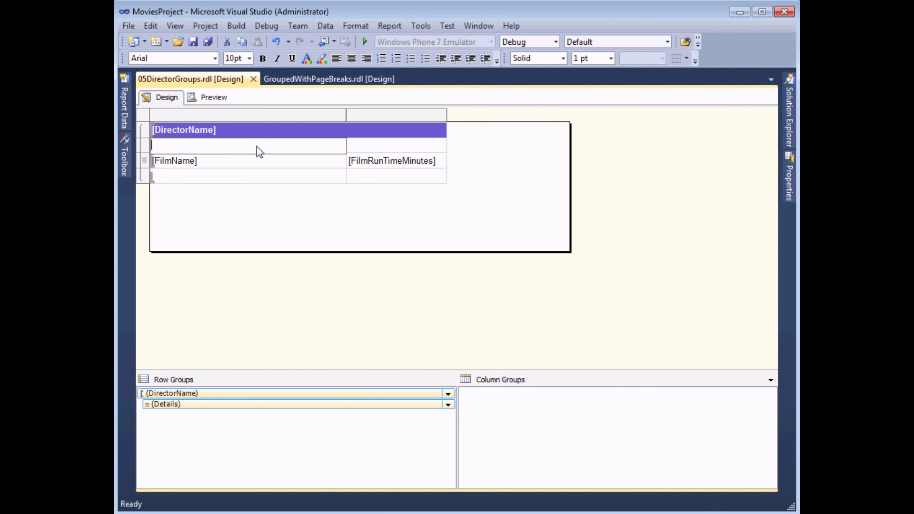
pyautogui.write('Film name')
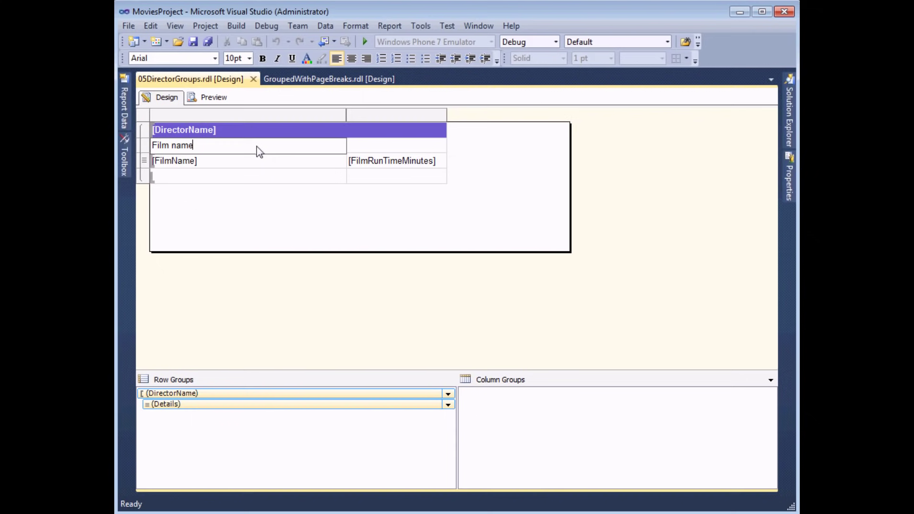
pyautogui.click(371, 145)
pyautogui.write('Film R')
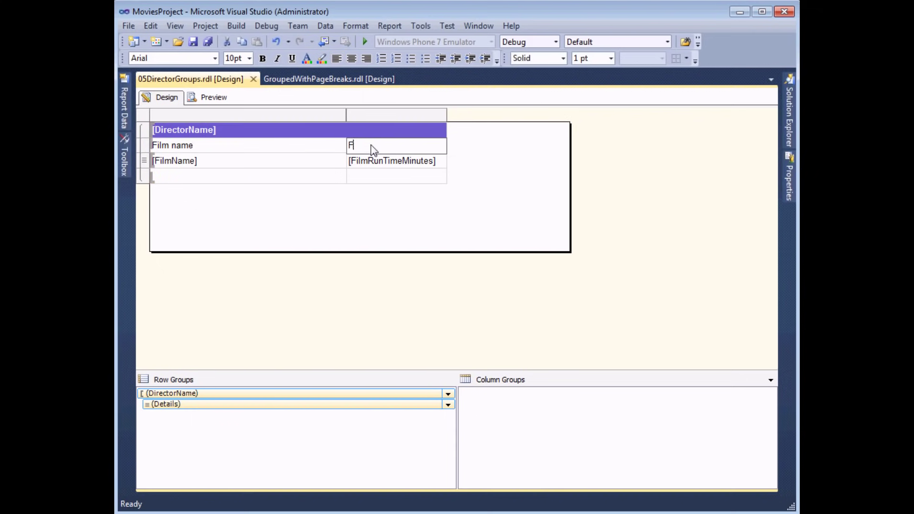
pyautogui.write('un T')
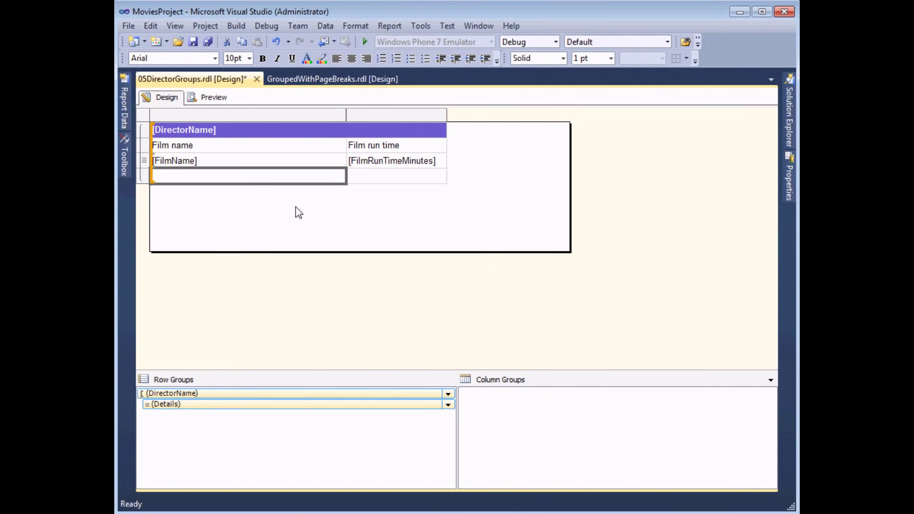
# - Add a sum of FilmRunTimeMinutes to the group footer beneath the run time column and preview the report
pyautogui.click(395, 181)
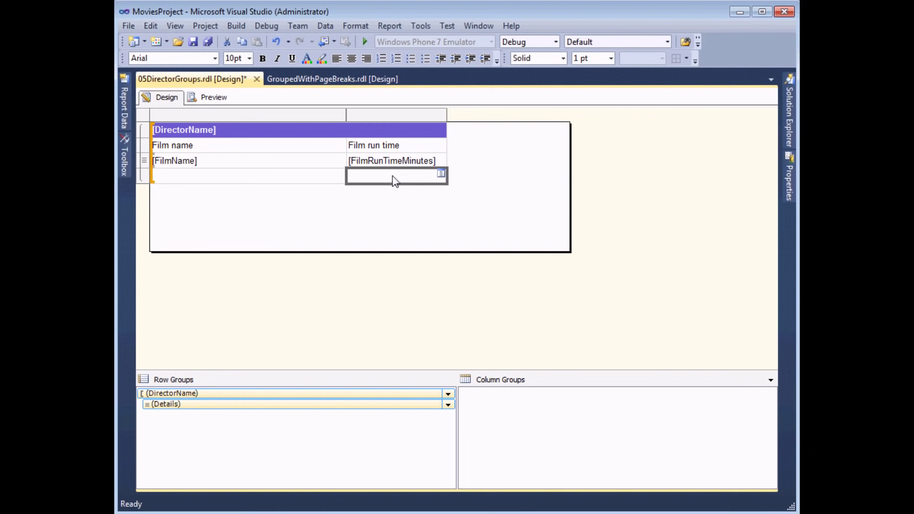
pyautogui.click(441, 174)
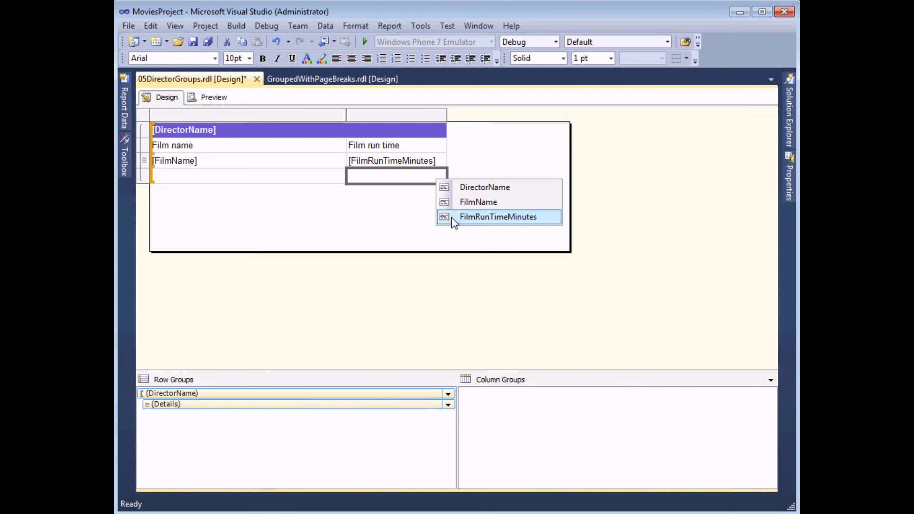
pyautogui.click(477, 217)
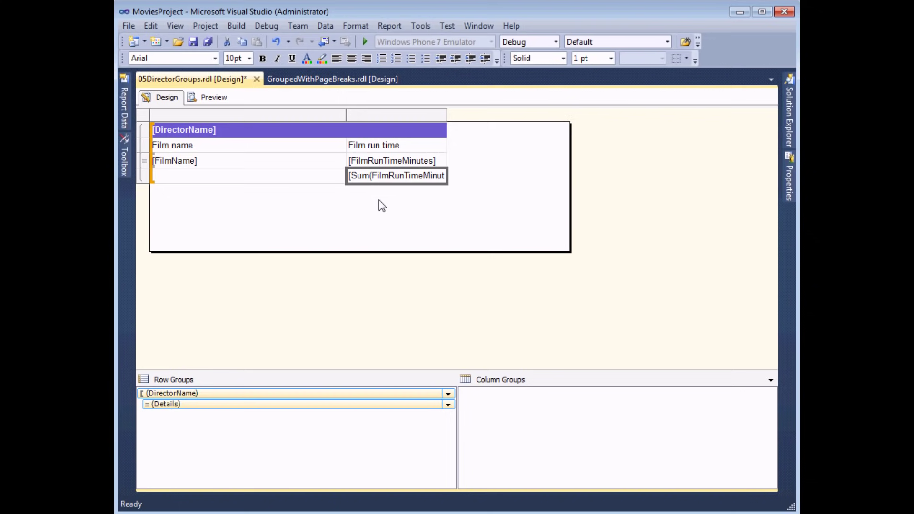
pyautogui.click(205, 99)
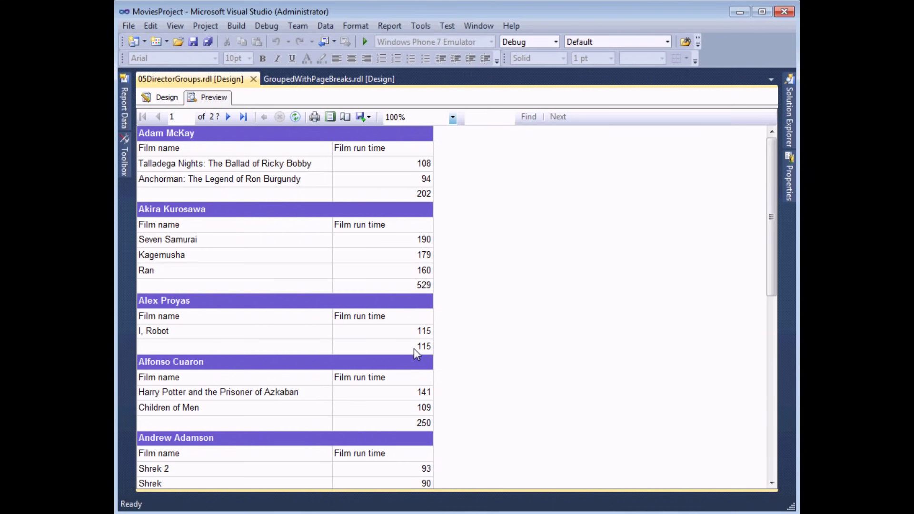
# - Open the expression of the group footer's run-time sum and browse the Aggregate functions, checking the Sum and Avg descriptions
pyautogui.click(167, 98)
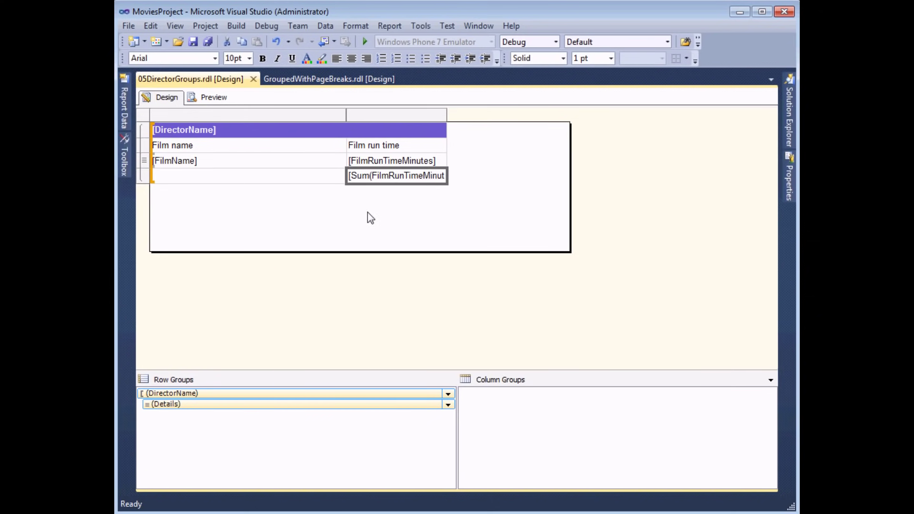
pyautogui.rightClick(373, 184)
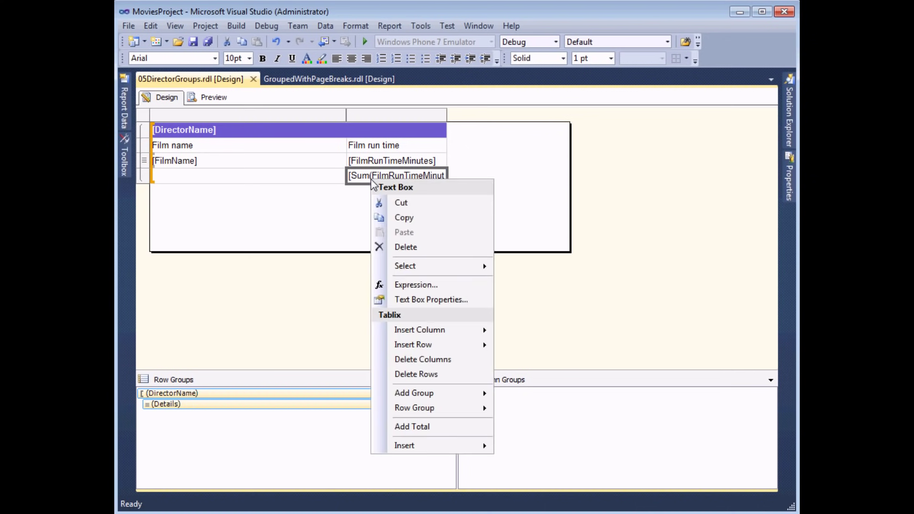
pyautogui.click(392, 286)
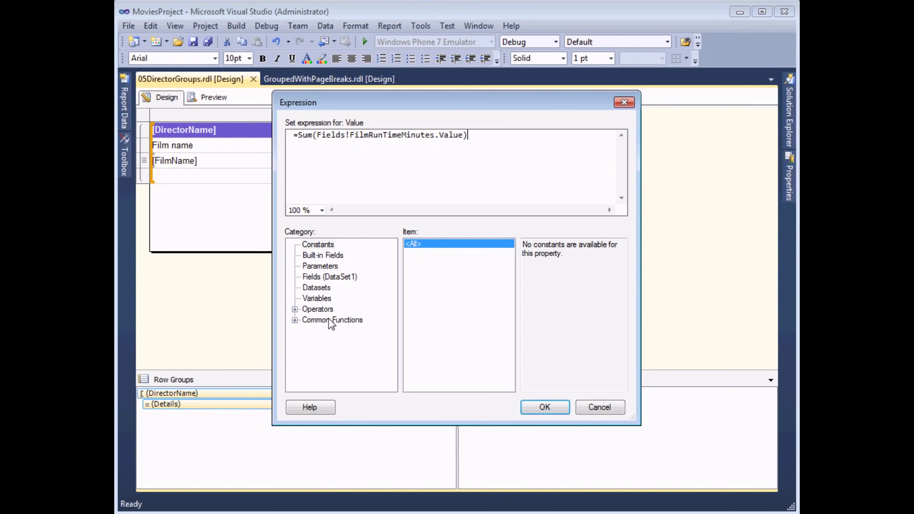
pyautogui.click(296, 321)
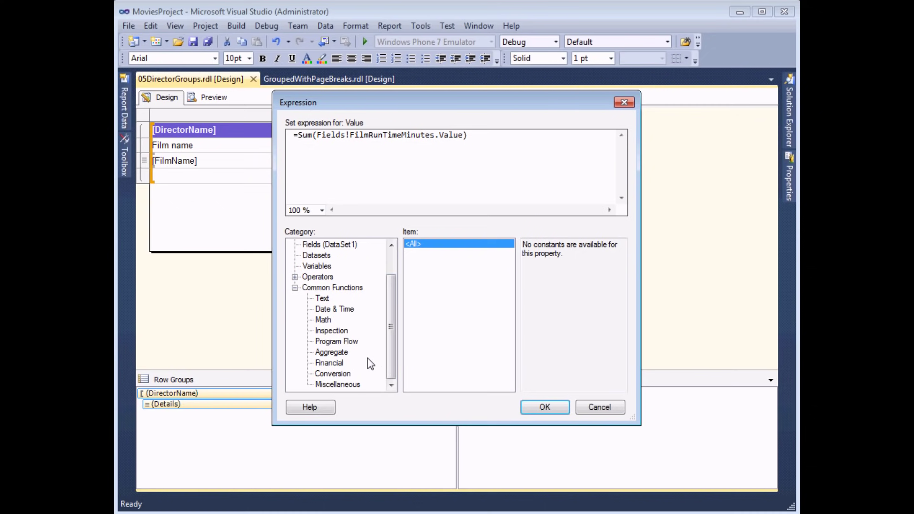
pyautogui.click(329, 354)
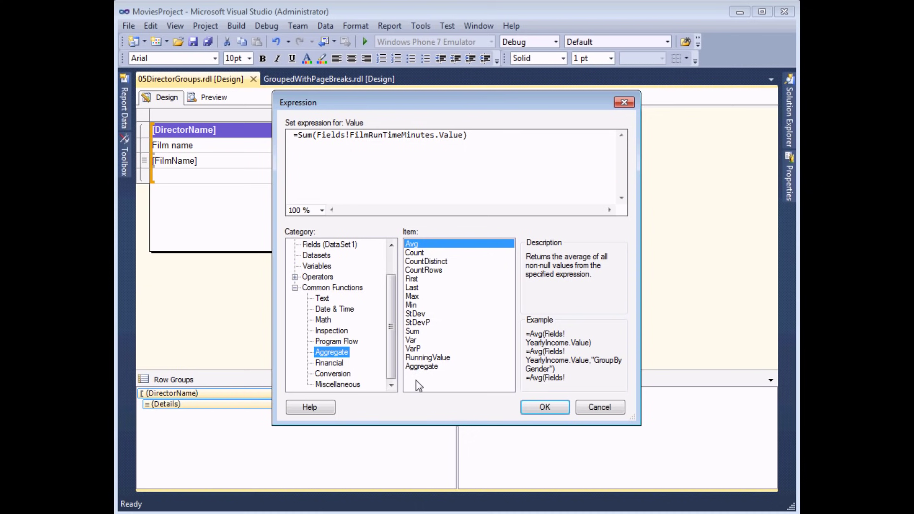
pyautogui.click(421, 332)
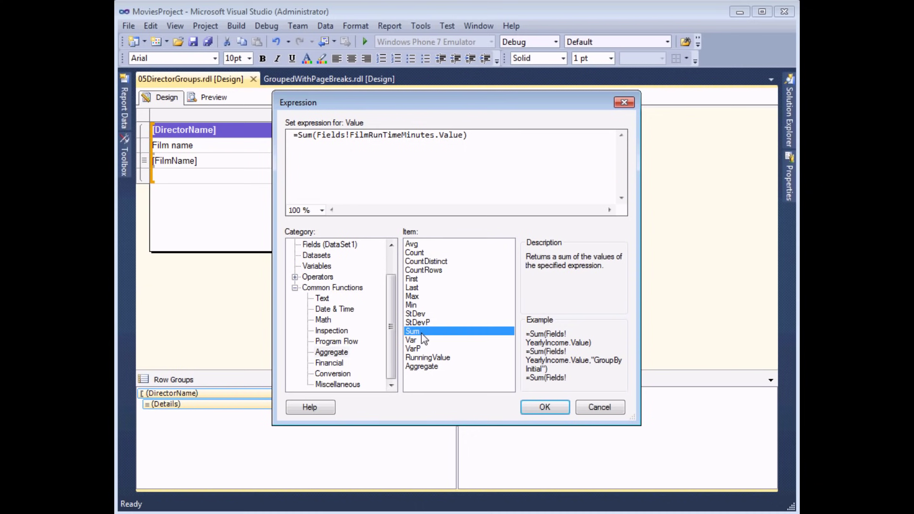
pyautogui.click(427, 243)
# - Replace Sum with Avg in the footer's FilmRunTimeMinutes expression and preview the report
pyautogui.click(314, 143)
pyautogui.press('BackSpace')
pyautogui.press('BackSpace')
pyautogui.press('BackSpace')
pyautogui.write('Avg')
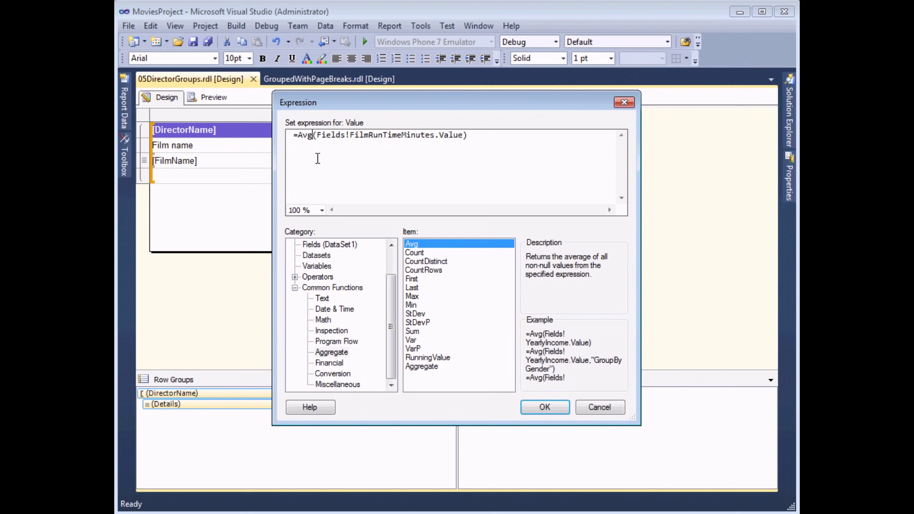
pyautogui.moveTo(298, 135); pyautogui.dragTo(312, 136)
pyautogui.click(543, 407)
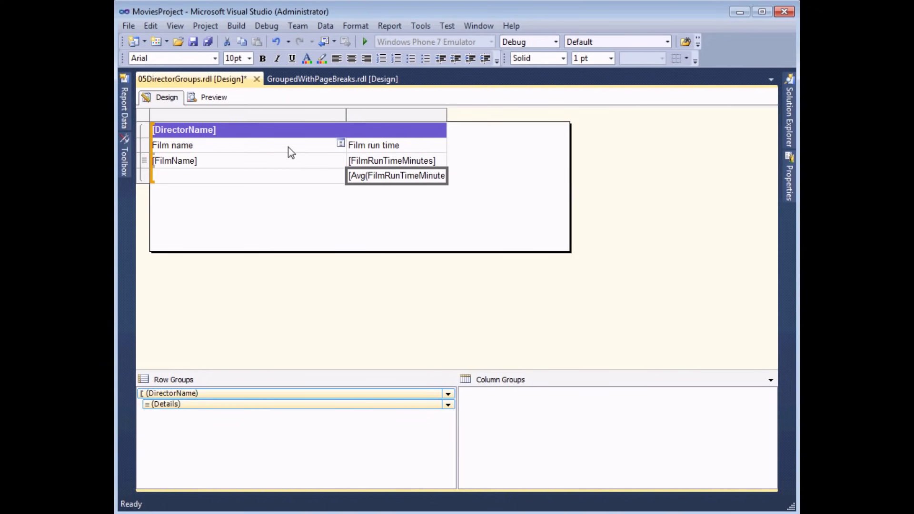
pyautogui.click(226, 99)
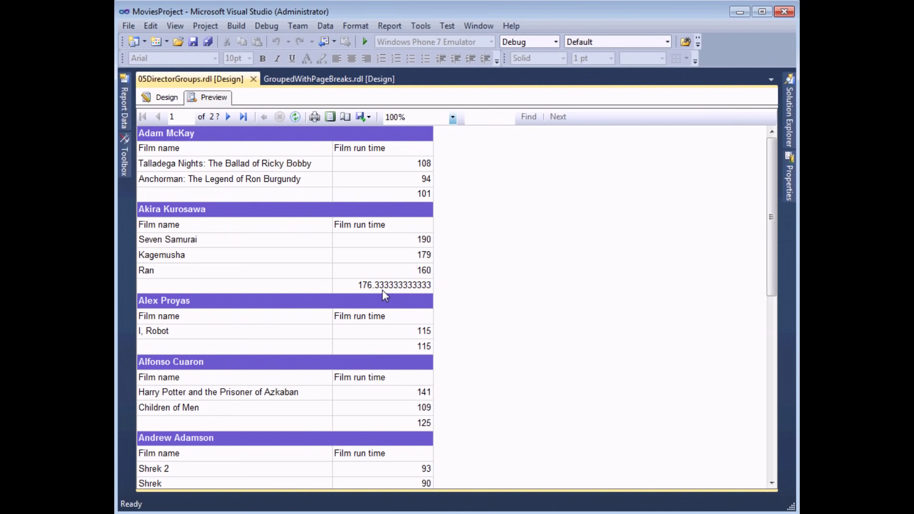
# - Format the average run time in the group footer as a Number with 2 decimal places and preview the report
pyautogui.click(172, 101)
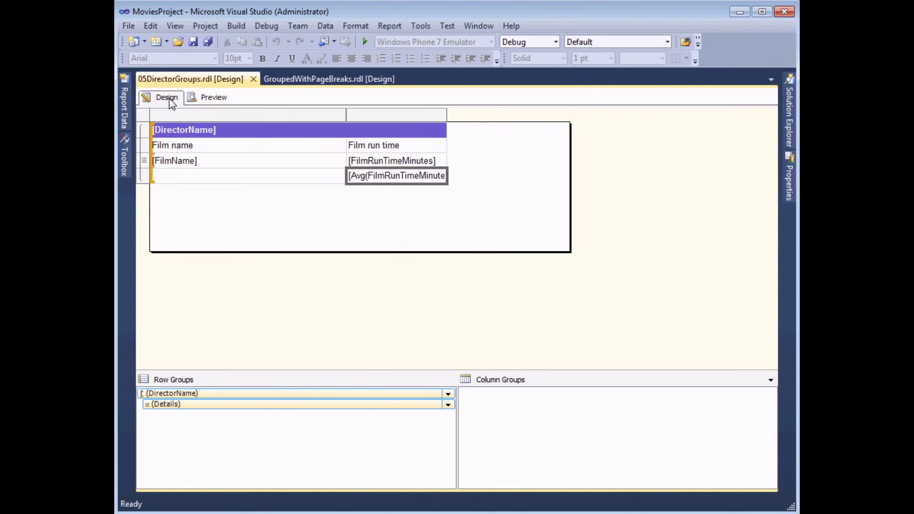
pyautogui.click(381, 179)
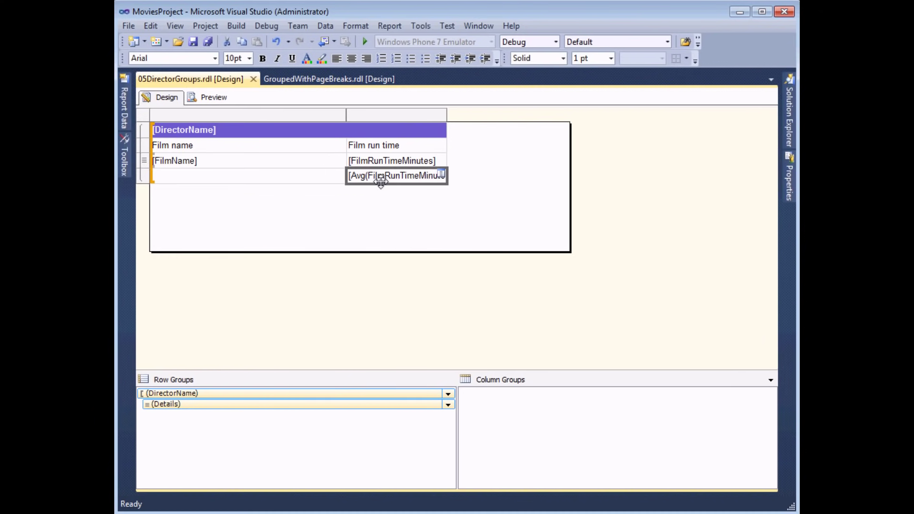
pyautogui.rightClick(381, 182)
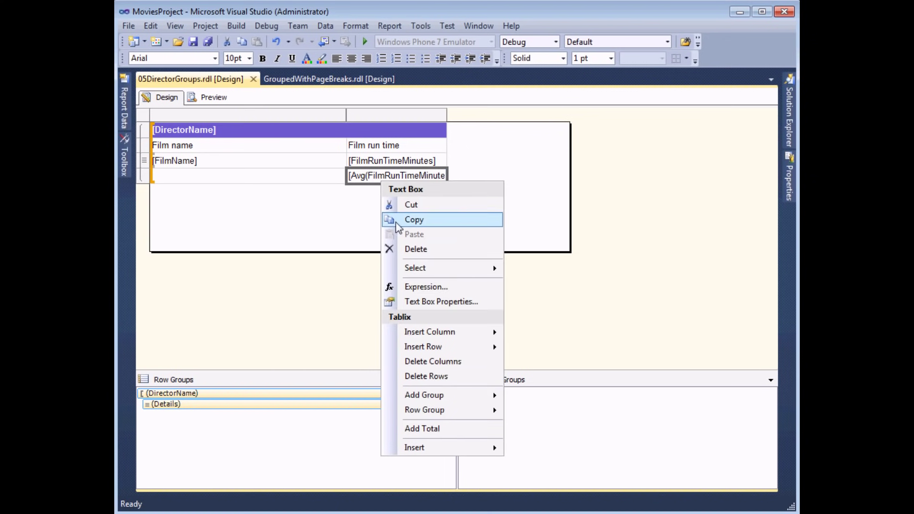
pyautogui.click(425, 303)
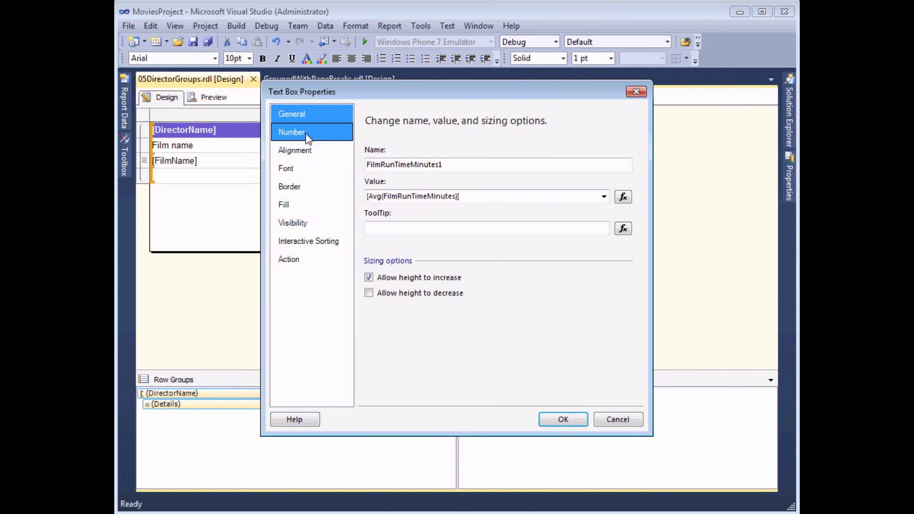
pyautogui.click(310, 137)
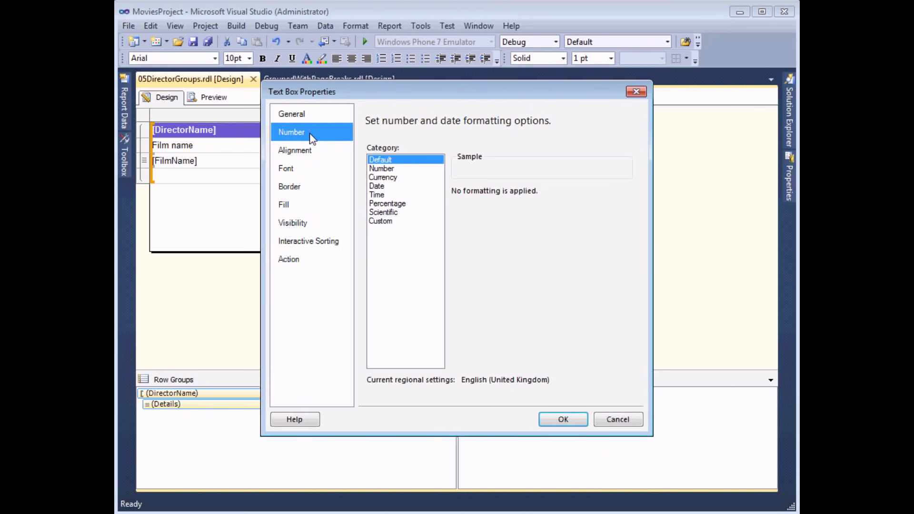
pyautogui.click(381, 170)
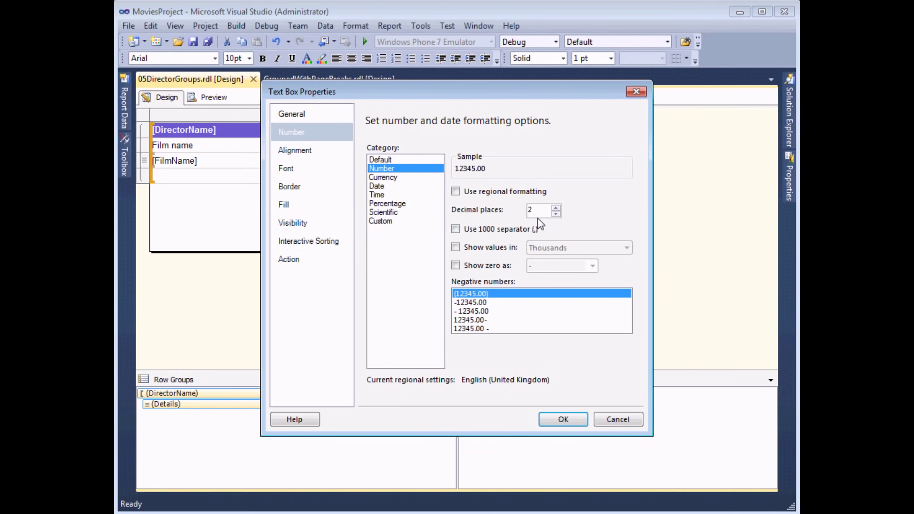
pyautogui.click(559, 420)
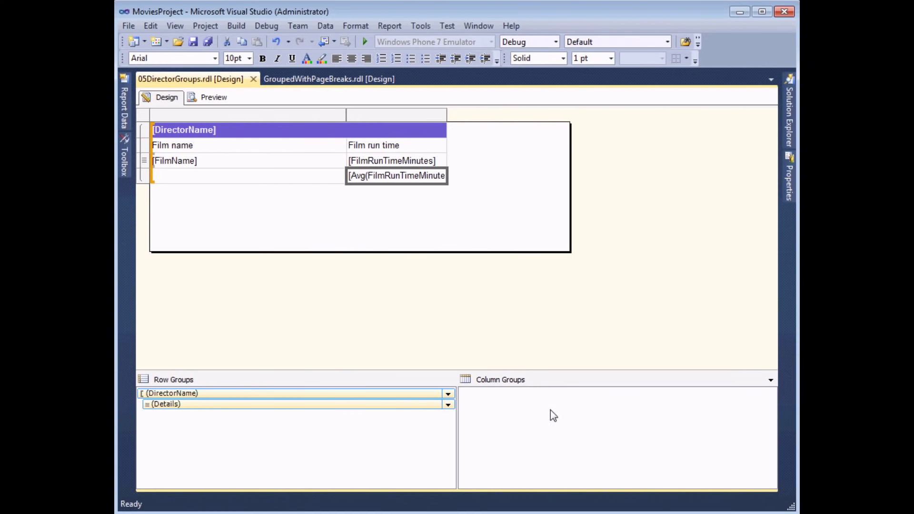
pyautogui.click(225, 101)
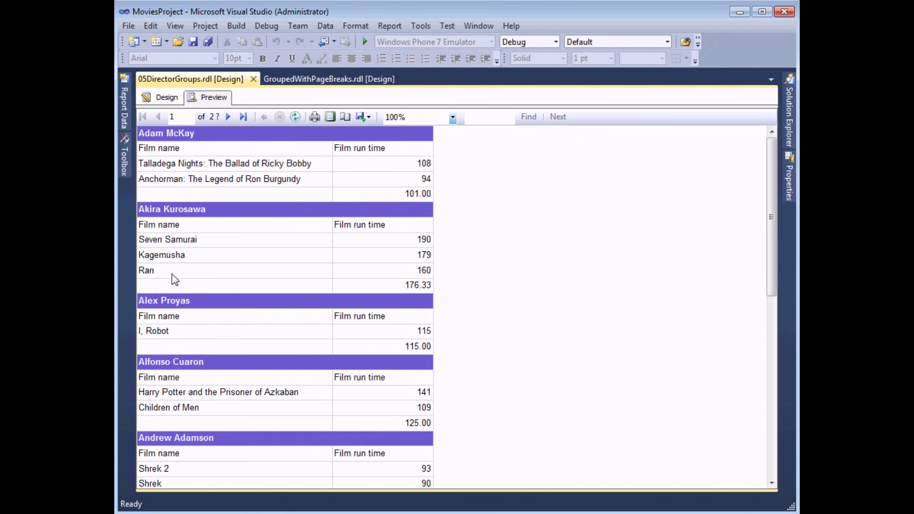
# - Examine the sorting options in the properties of the whole table, leaving without changes
pyautogui.click(166, 98)
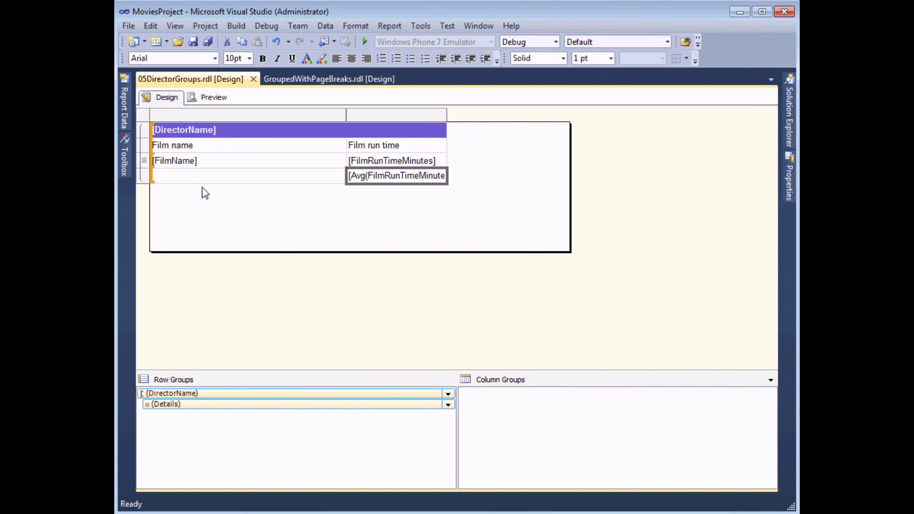
pyautogui.rightClick(145, 117)
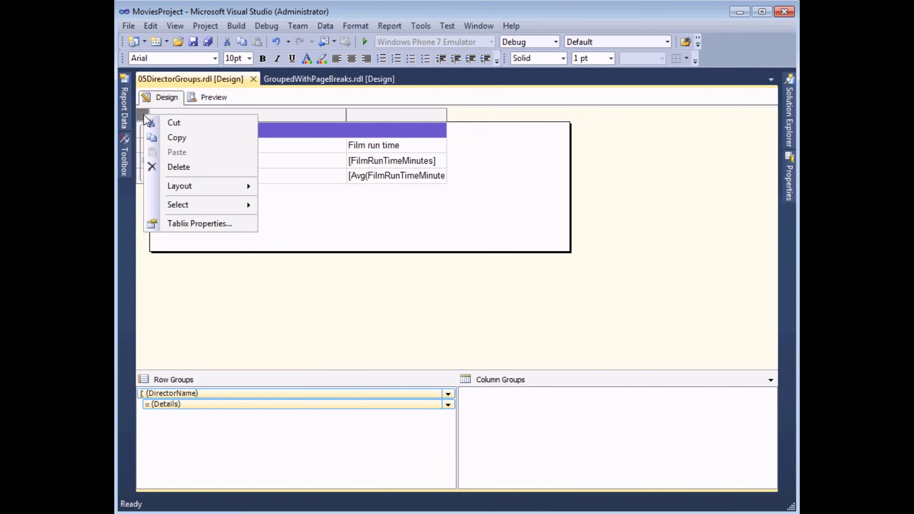
pyautogui.click(188, 225)
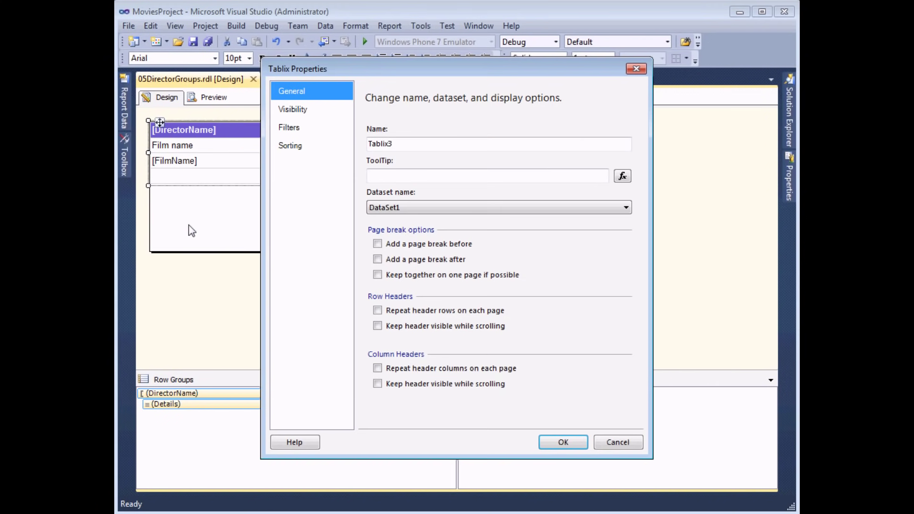
pyautogui.click(295, 148)
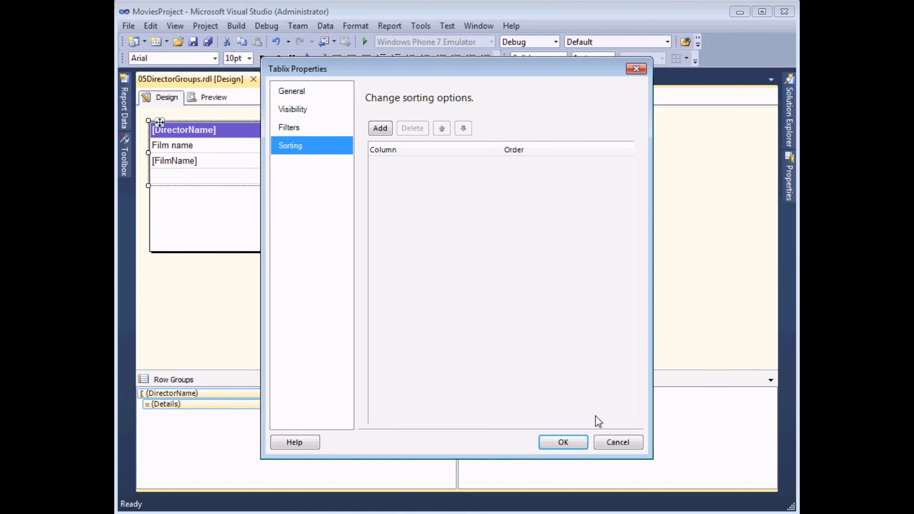
pyautogui.click(612, 443)
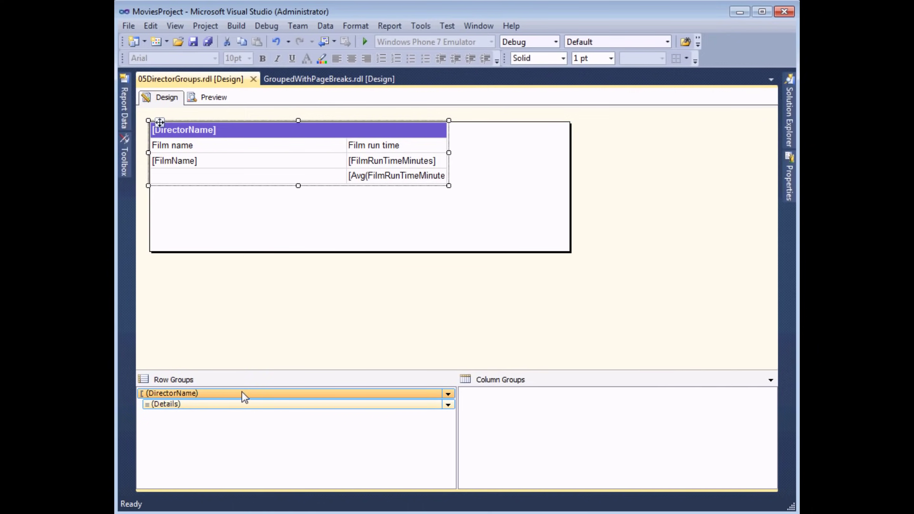
# - Examine the sorting options of the DirectorName row group, leaving without changes
pyautogui.rightClick(215, 395)
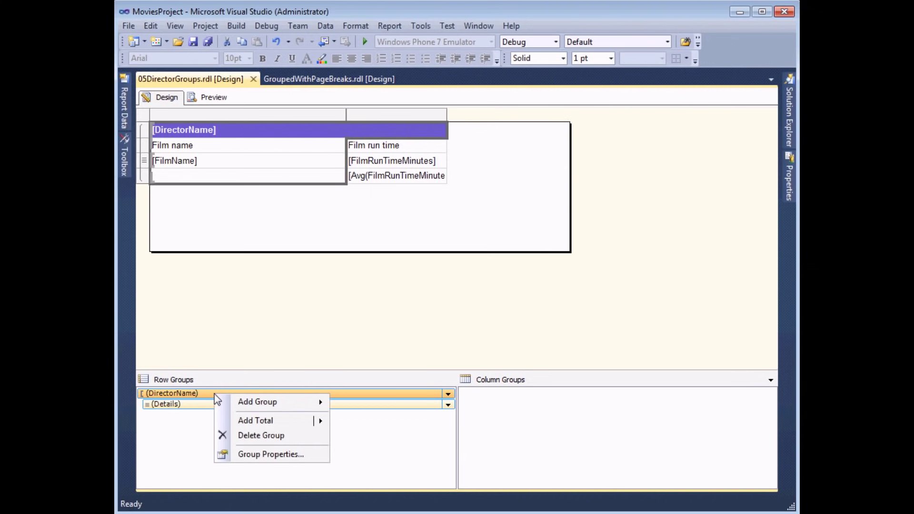
pyautogui.click(239, 457)
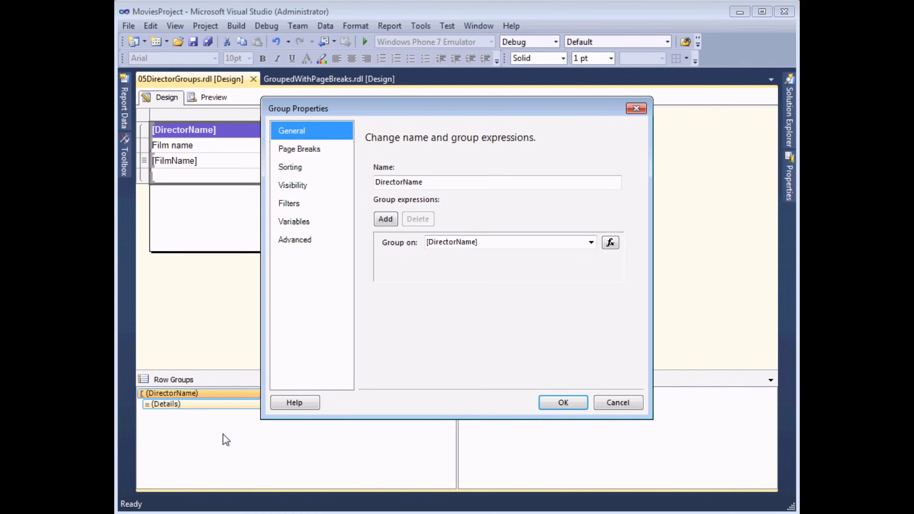
pyautogui.click(320, 172)
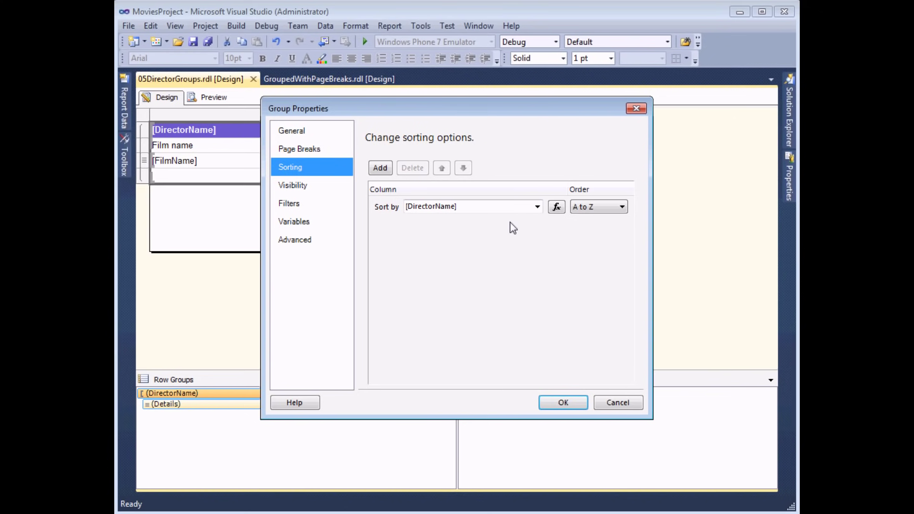
pyautogui.click(604, 404)
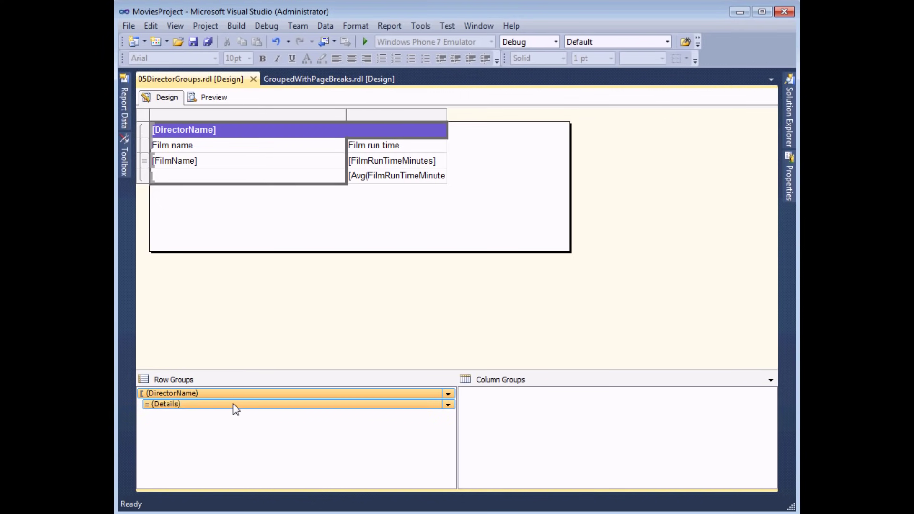
# - Sort the Details group by FilmName from A to Z and preview the report
pyautogui.rightClick(195, 412)
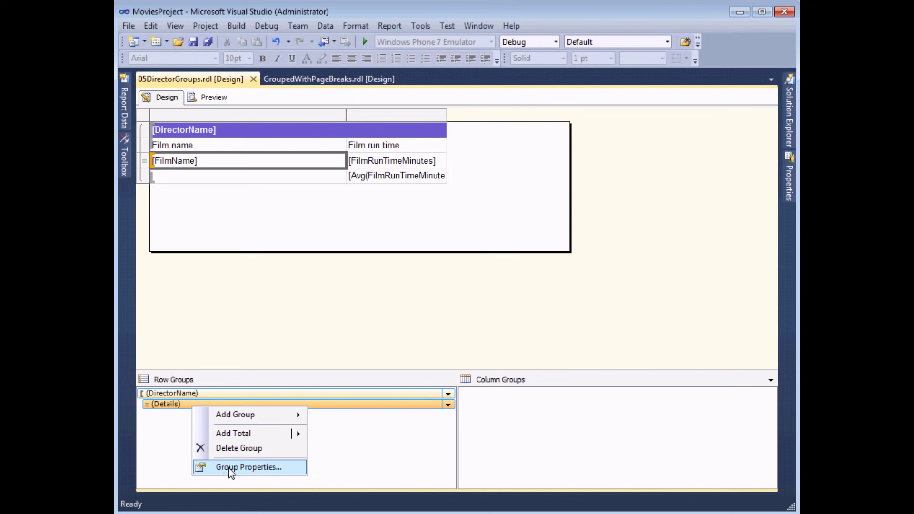
pyautogui.click(230, 469)
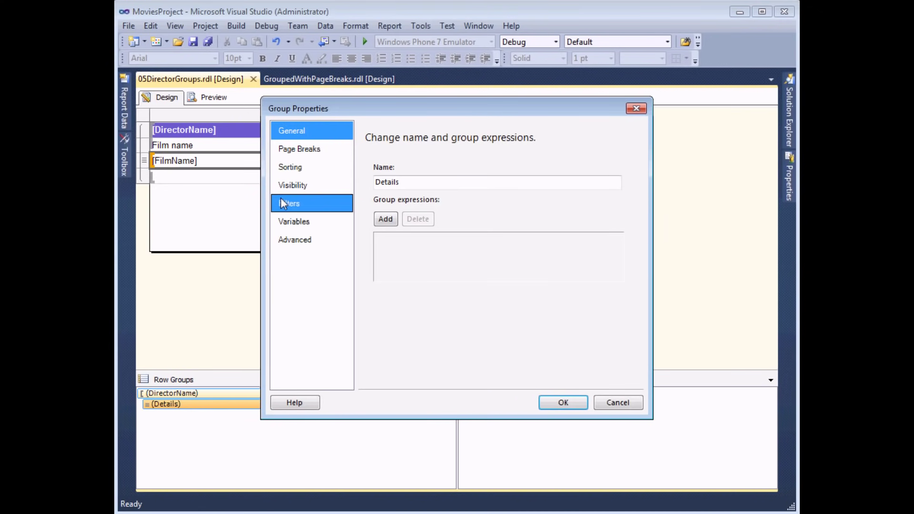
pyautogui.click(294, 168)
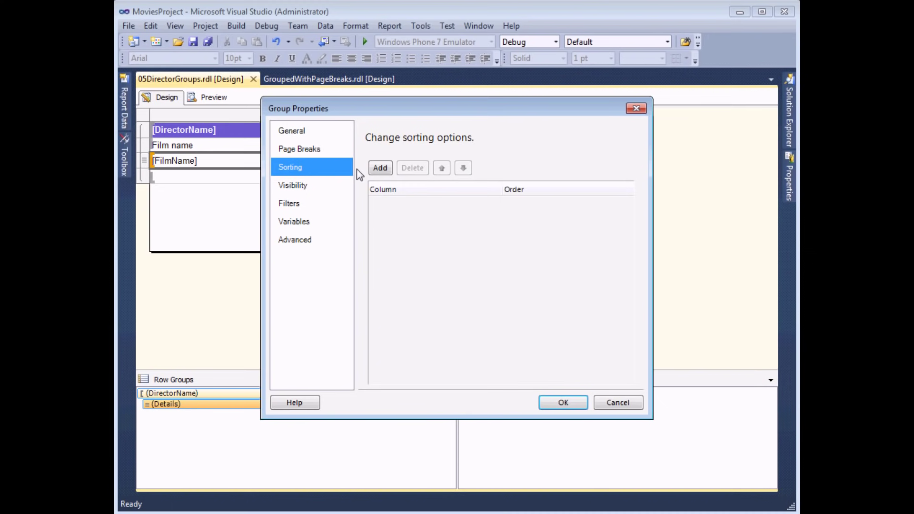
pyautogui.click(379, 169)
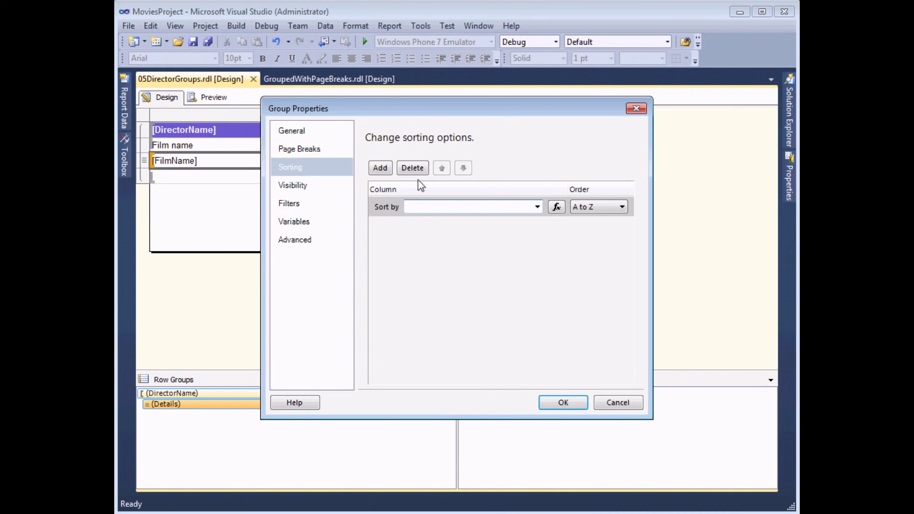
pyautogui.click(537, 206)
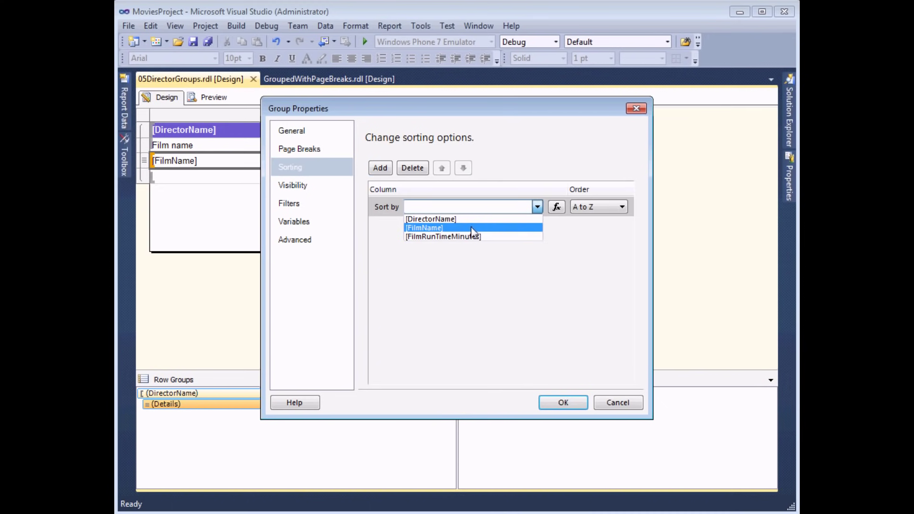
pyautogui.click(470, 228)
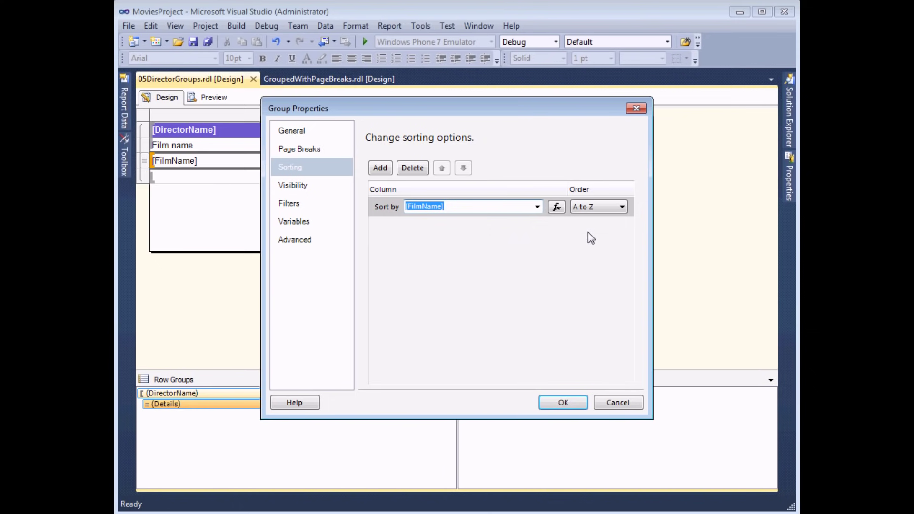
pyautogui.click(562, 405)
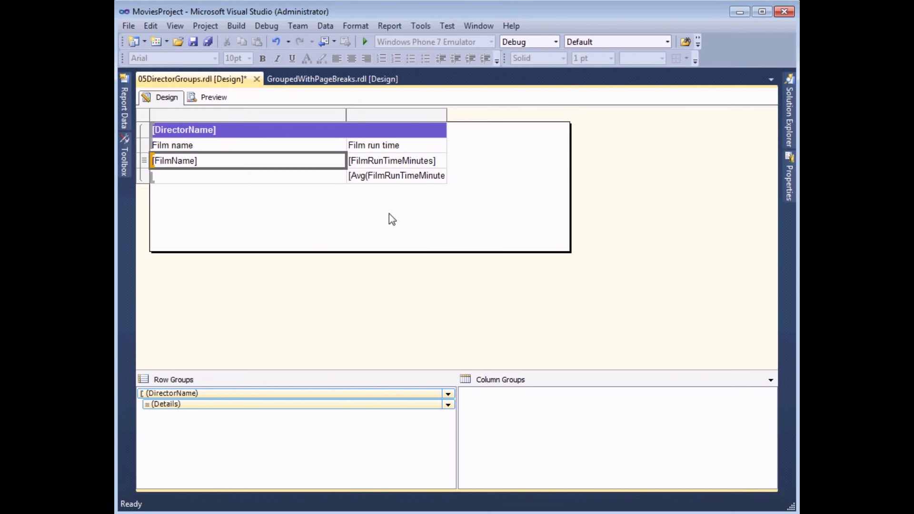
pyautogui.click(215, 98)
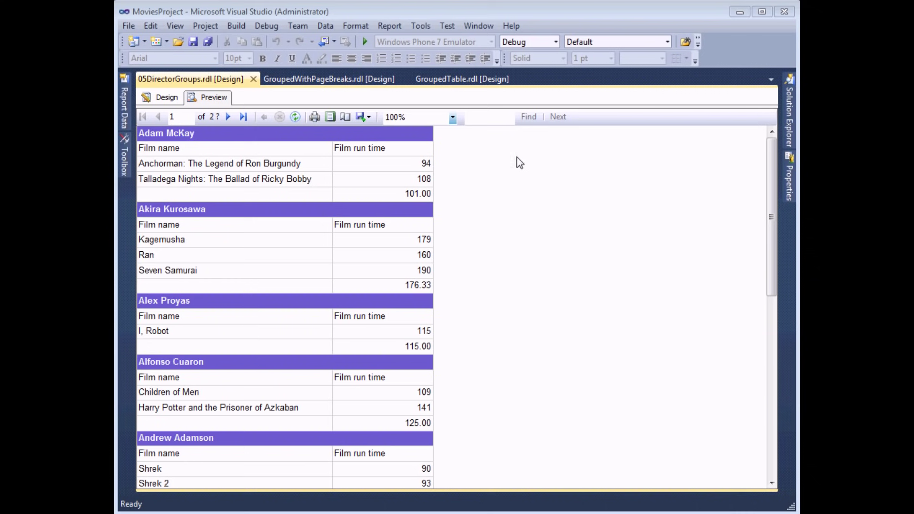
# - Examine the previews of the GroupedWithPageBreaks and GroupedTable reports, paging through directors and expanding the first director group, and return to 05DirectorGroups
pyautogui.click(317, 83)
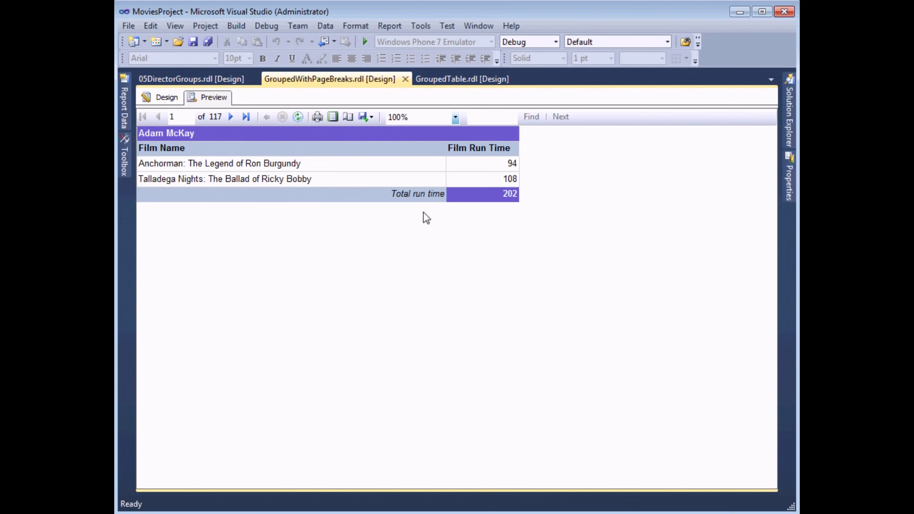
pyautogui.click(233, 116)
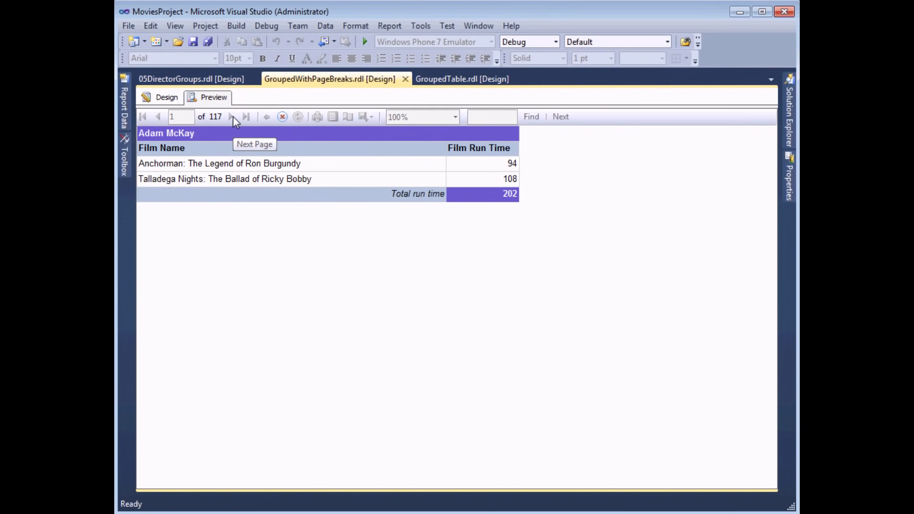
pyautogui.click(233, 116)
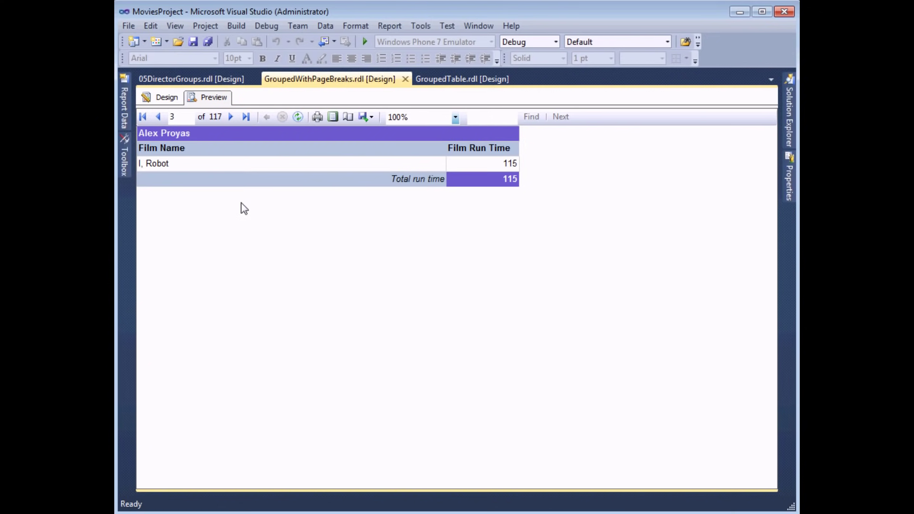
pyautogui.click(429, 85)
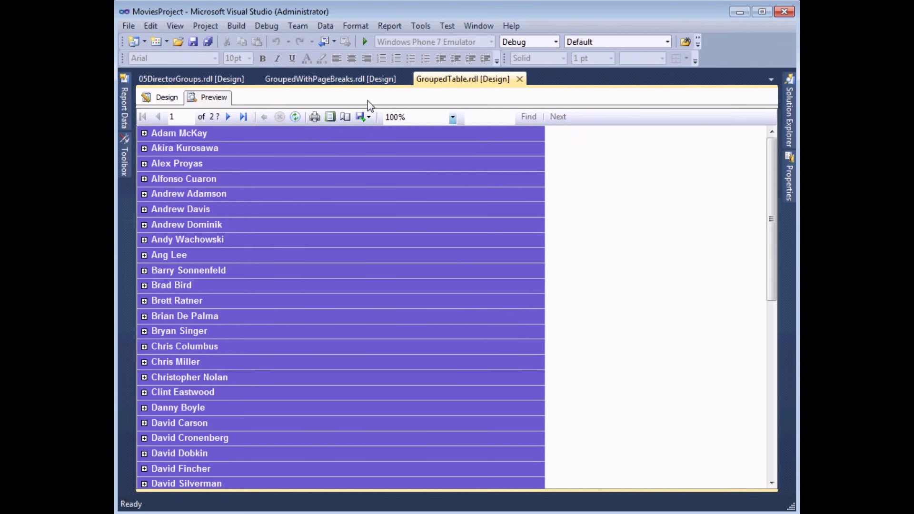
pyautogui.click(144, 133)
pyautogui.click(144, 134)
pyautogui.click(319, 81)
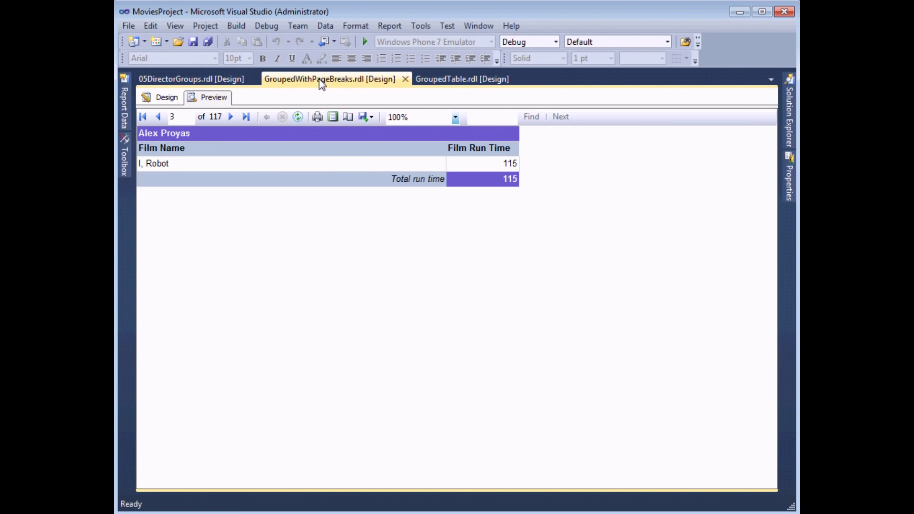
pyautogui.click(200, 79)
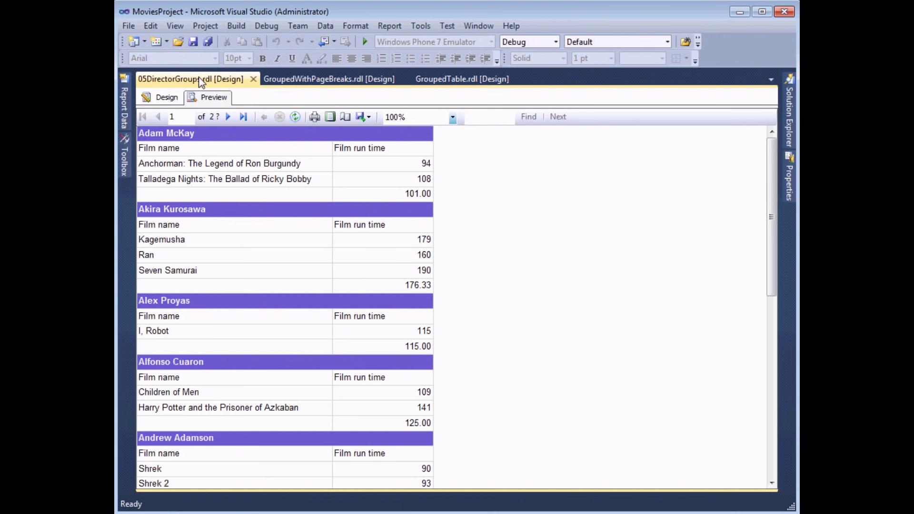
# - Add a page break between each instance of the DirectorName group and preview the first four pages of the report
pyautogui.click(168, 100)
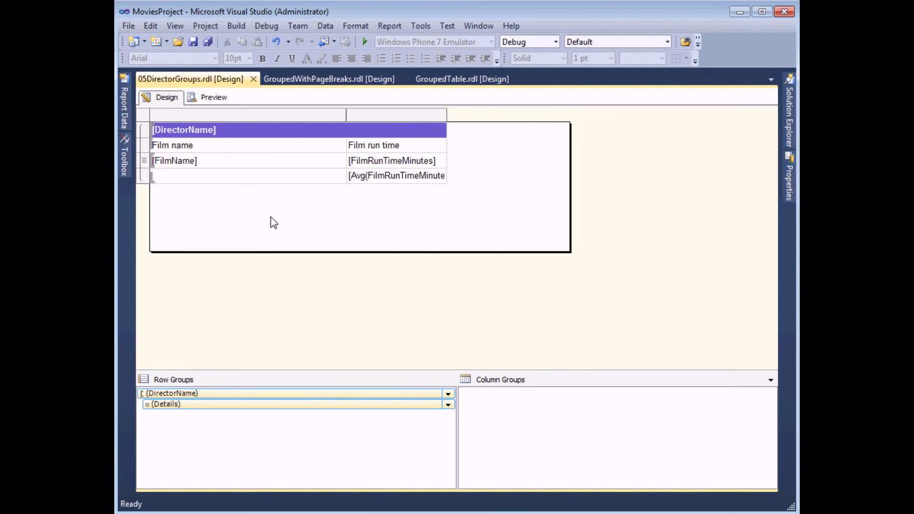
pyautogui.rightClick(261, 396)
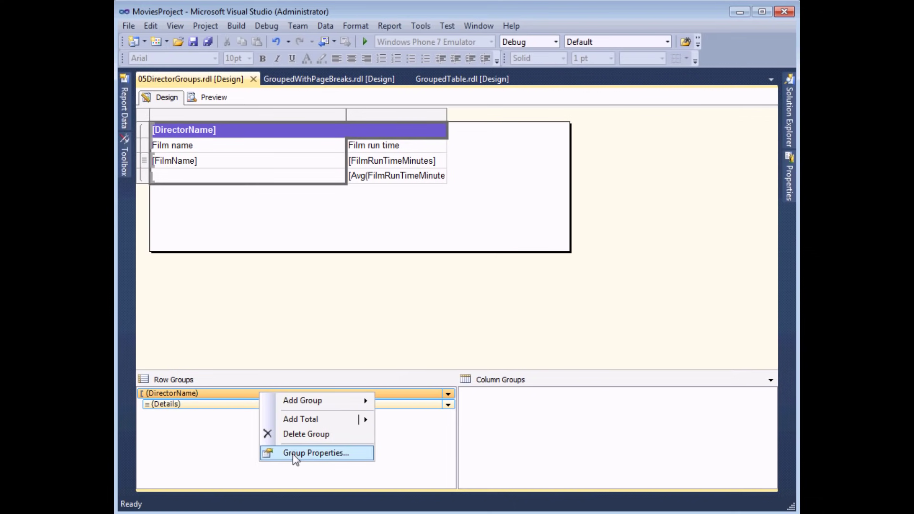
pyautogui.click(293, 454)
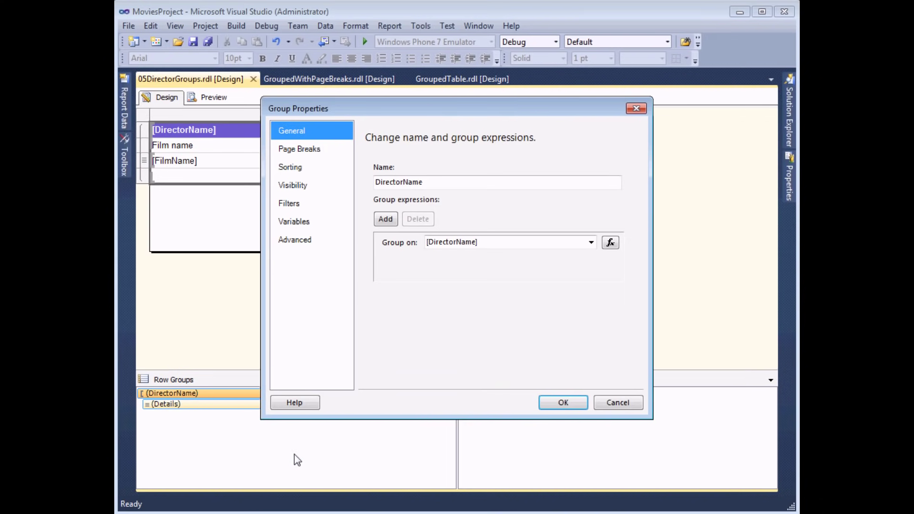
pyautogui.click(298, 157)
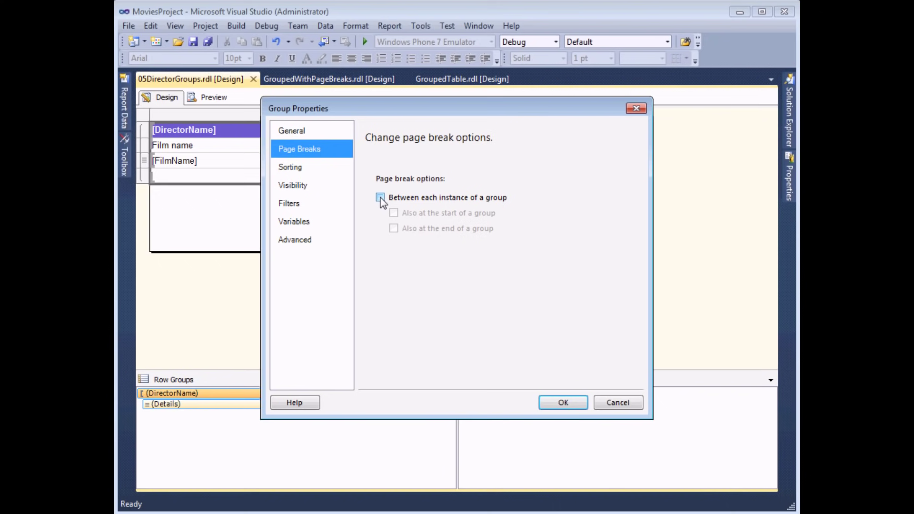
pyautogui.click(380, 199)
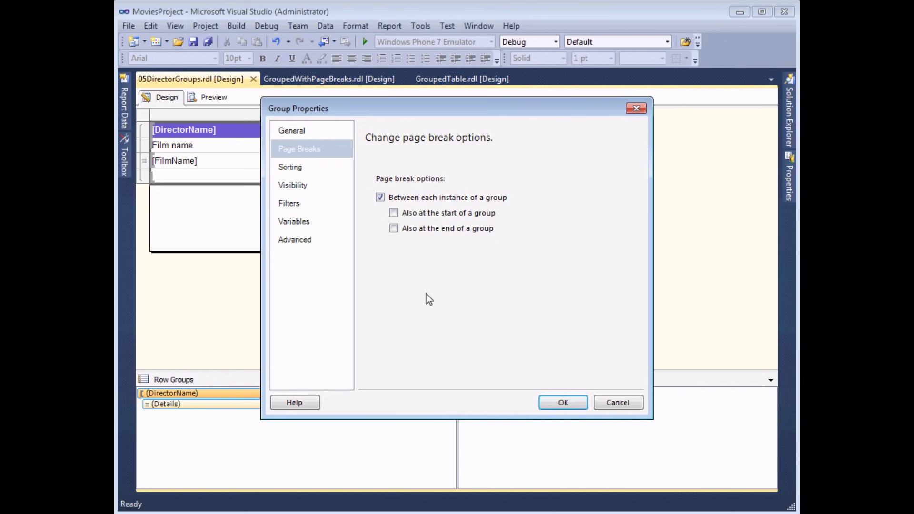
pyautogui.click(564, 404)
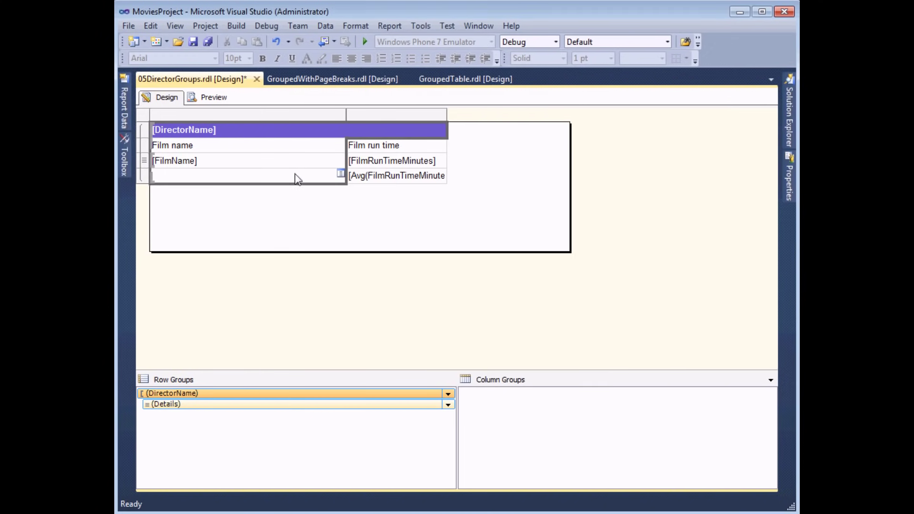
pyautogui.click(221, 101)
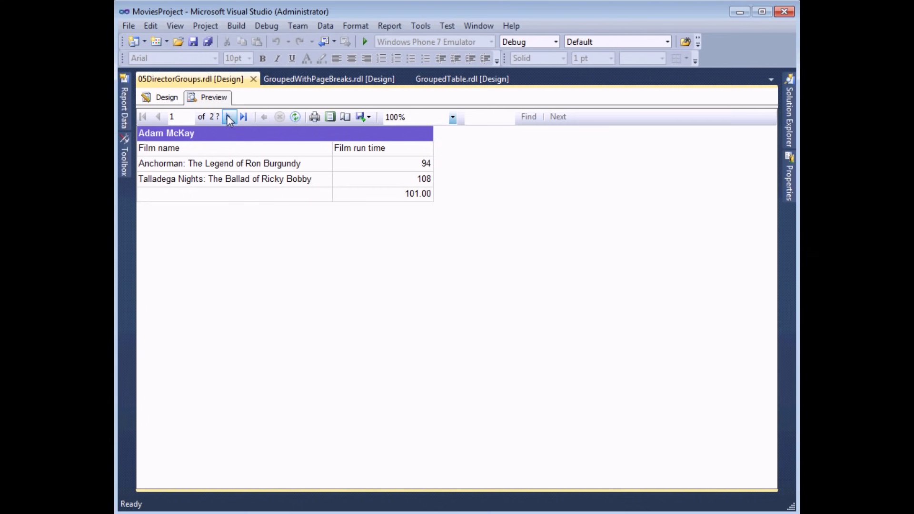
pyautogui.click(229, 117)
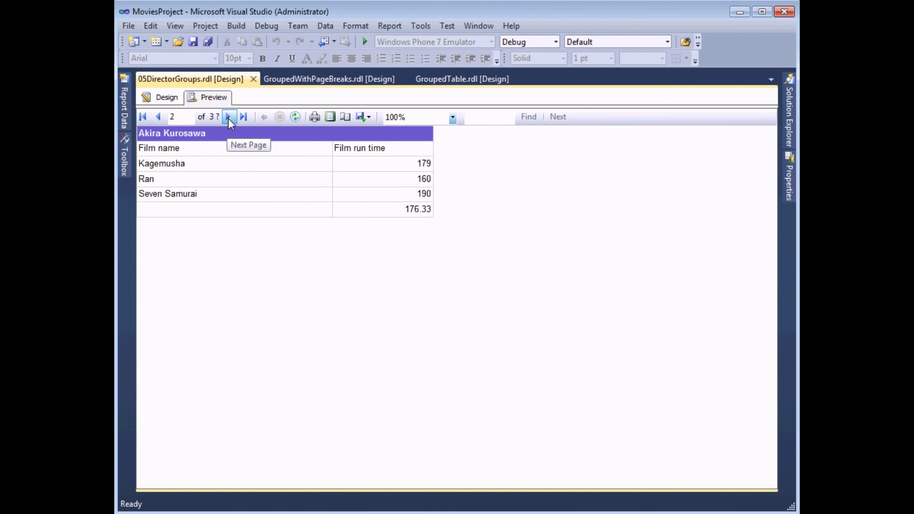
pyautogui.click(229, 117)
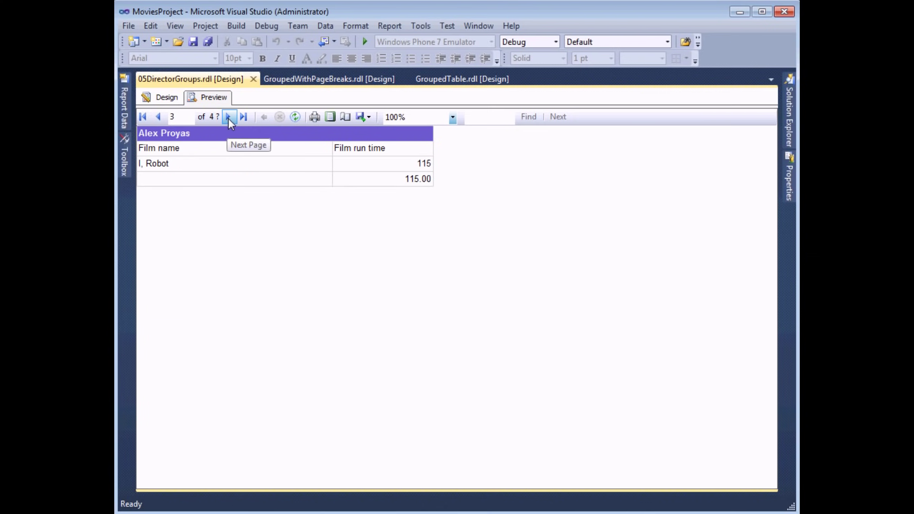
pyautogui.click(229, 117)
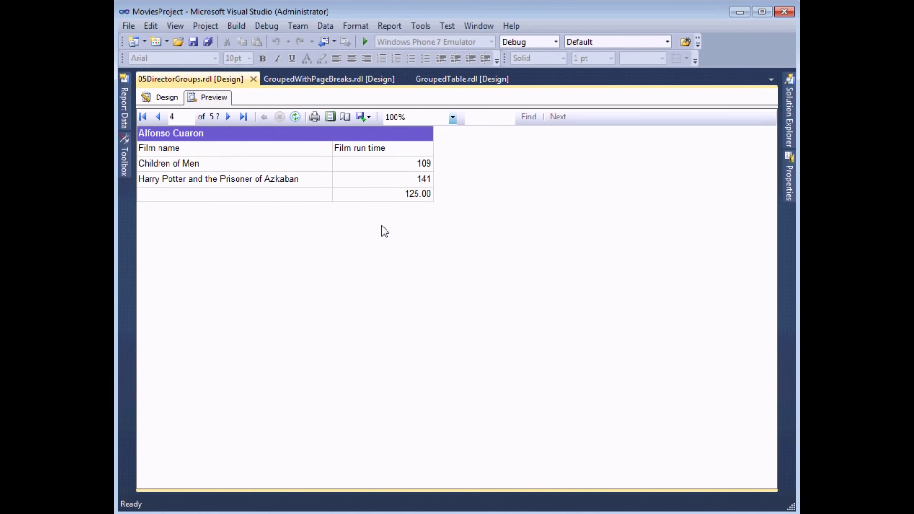
# - Turn off the page break between each instance of the DirectorName group in its group properties
pyautogui.click(167, 99)
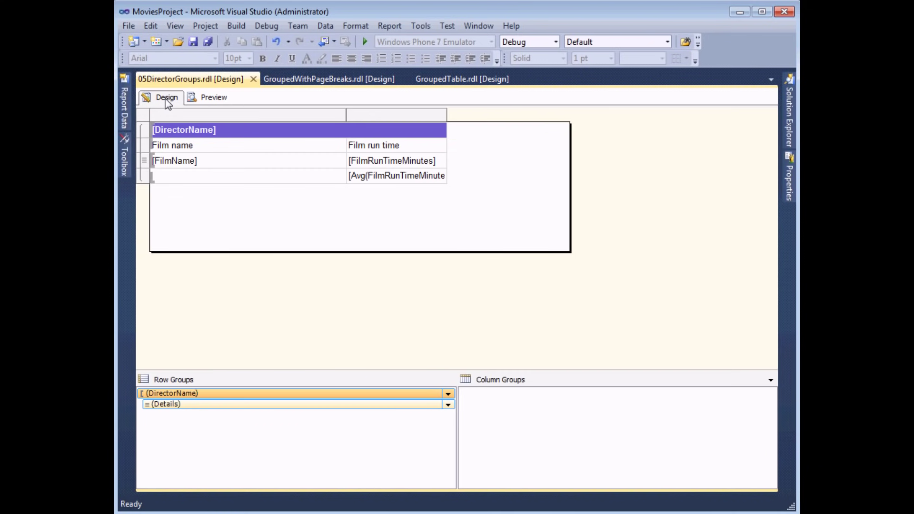
pyautogui.rightClick(226, 393)
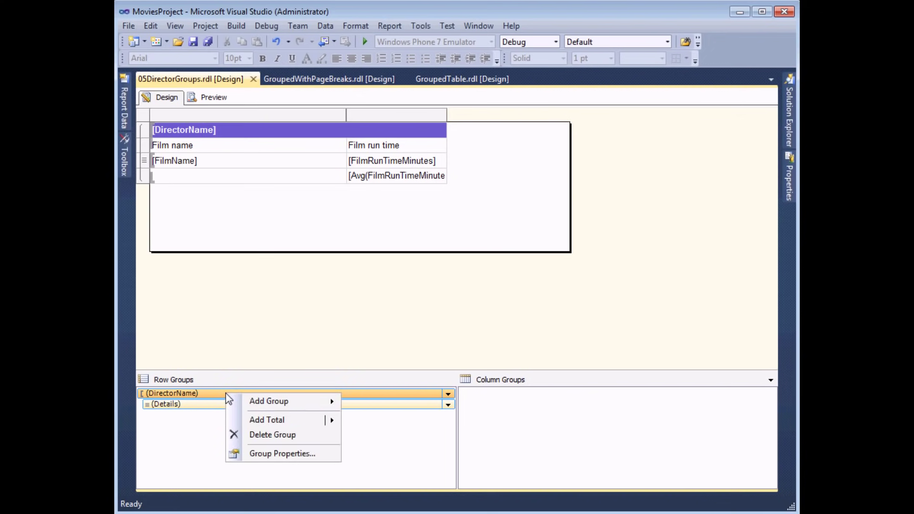
pyautogui.click(259, 455)
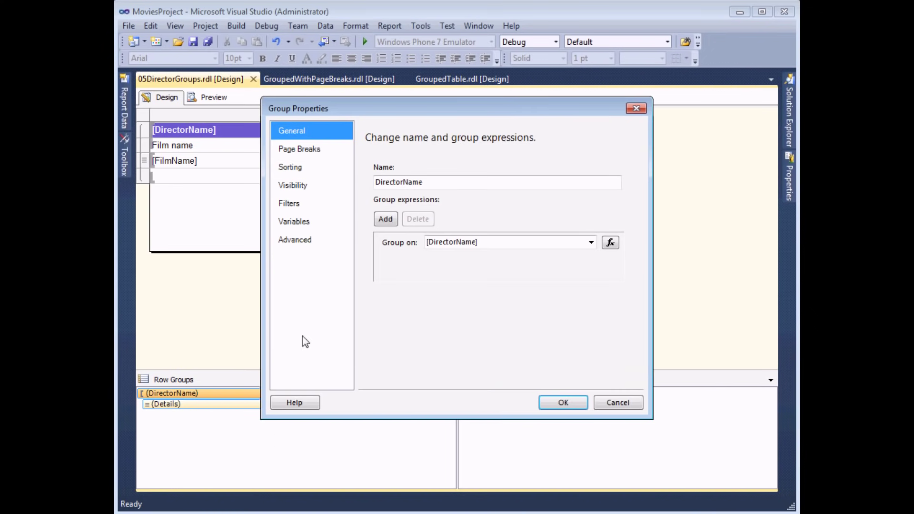
pyautogui.click(303, 150)
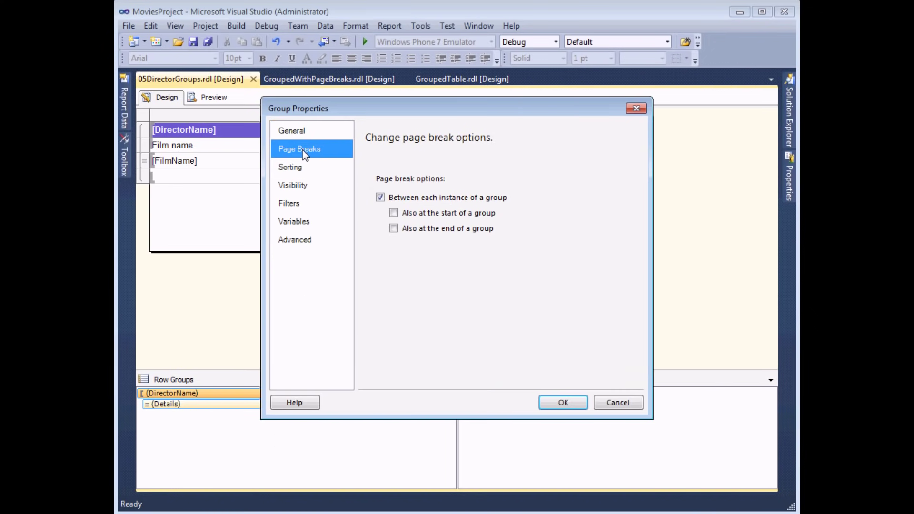
pyautogui.click(382, 197)
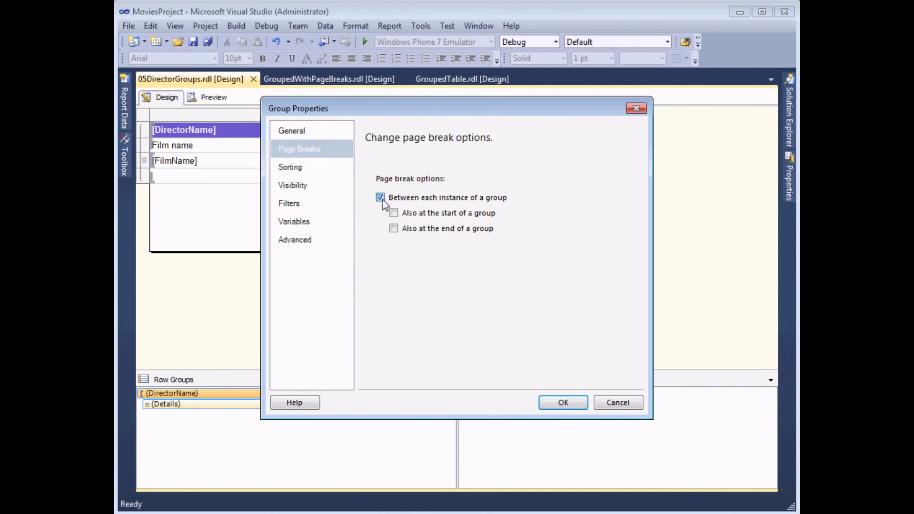
pyautogui.click(563, 403)
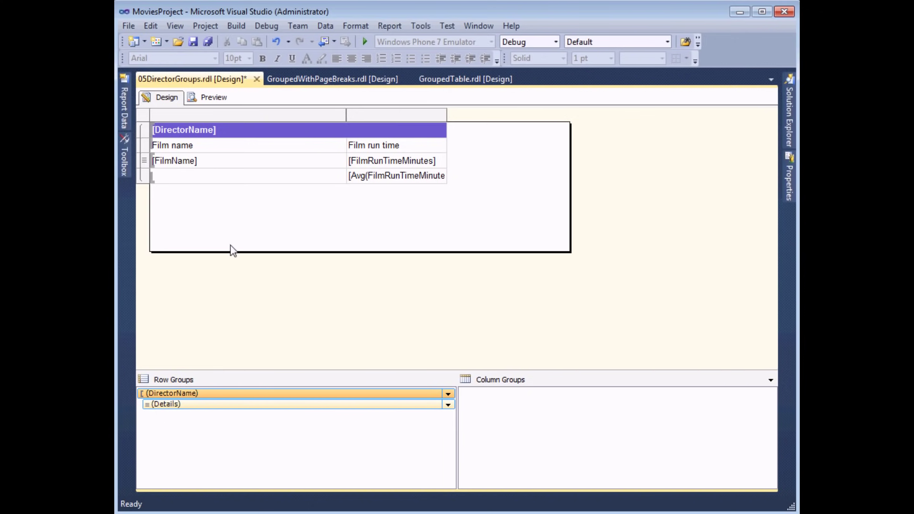
# - Compare selecting individual table cells with selecting the DirectorName and Details row groups
pyautogui.click(245, 136)
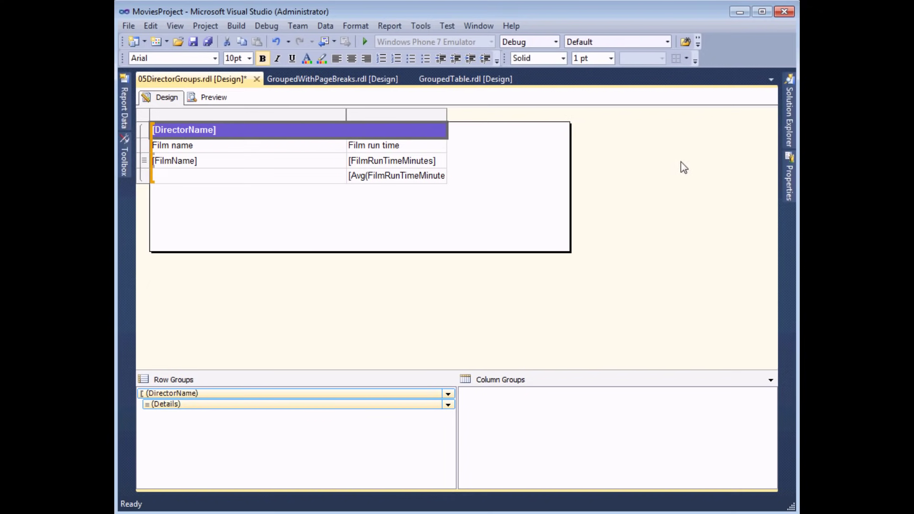
pyautogui.click(790, 177)
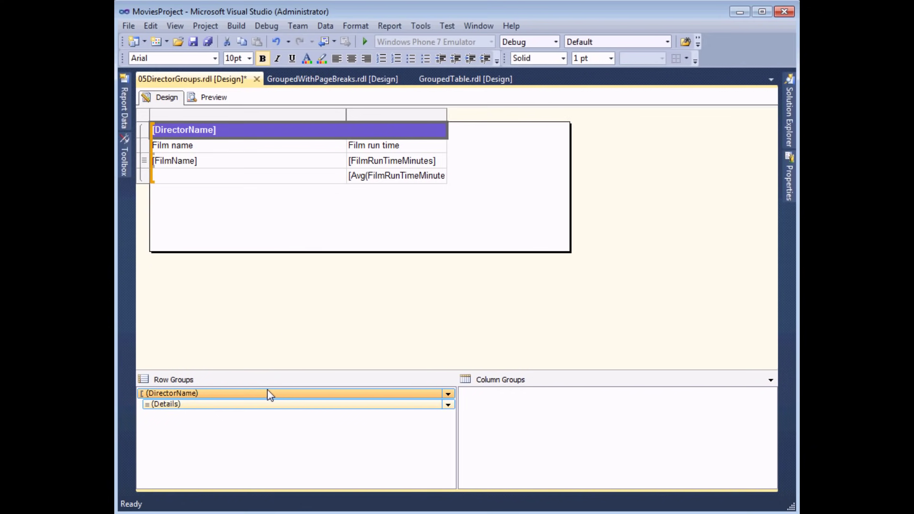
pyautogui.click(224, 404)
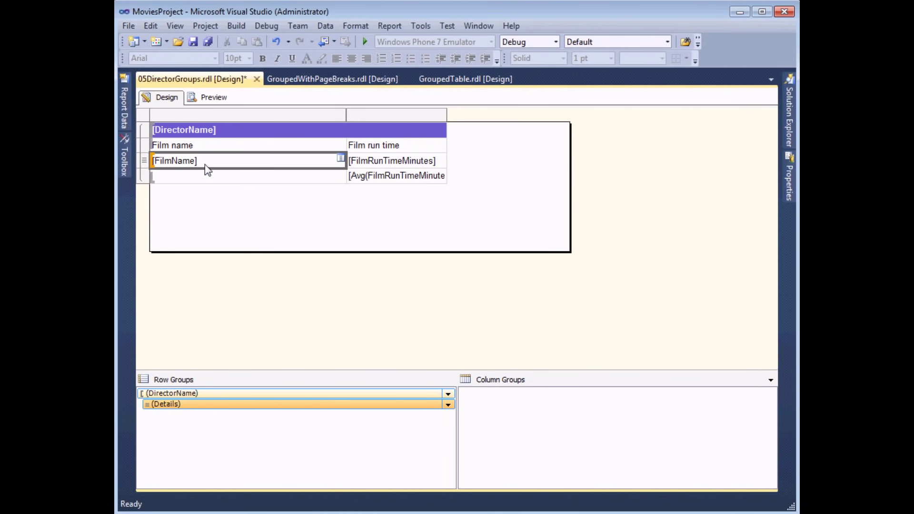
pyautogui.click(237, 395)
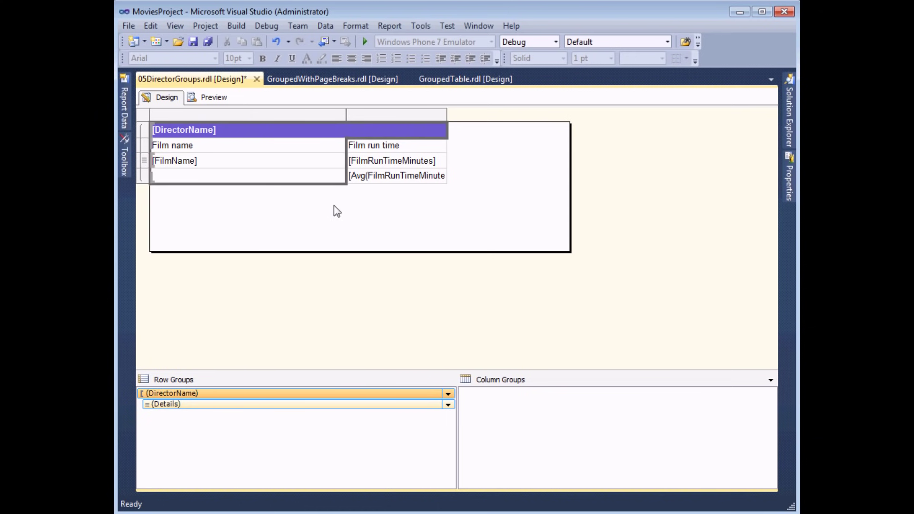
pyautogui.click(264, 159)
pyautogui.click(270, 172)
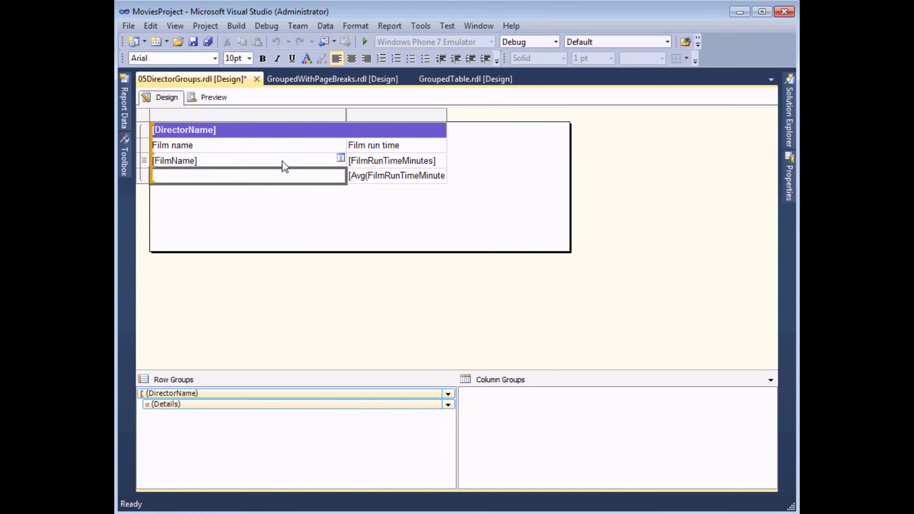
pyautogui.click(285, 161)
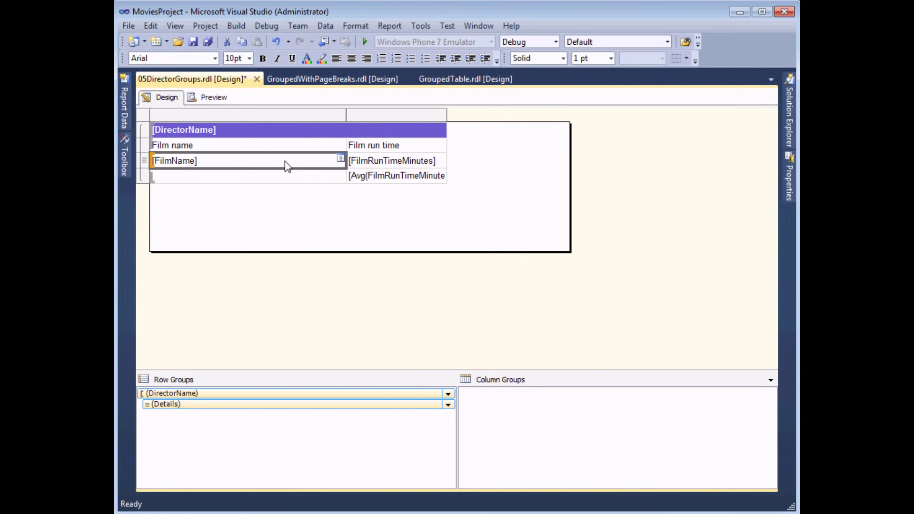
# - Select the Details row group, keep the Properties window pinned open and widen it
pyautogui.click(266, 410)
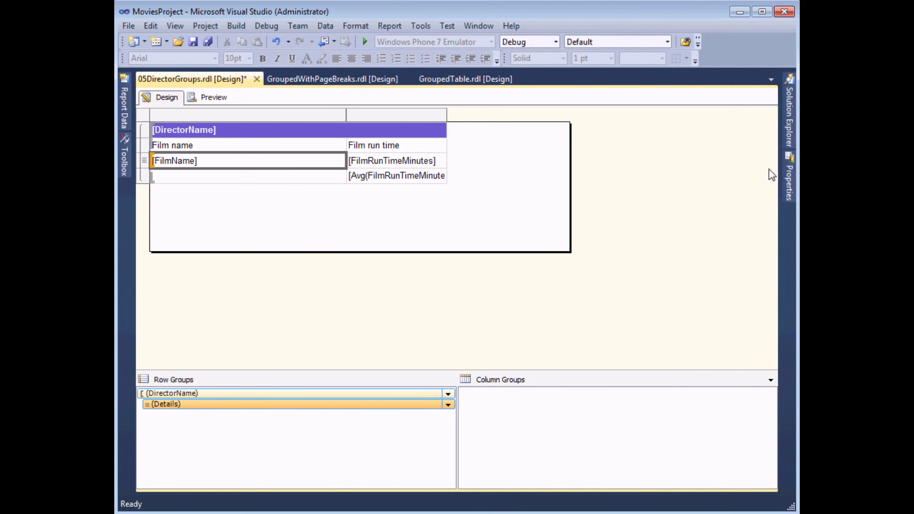
pyautogui.moveTo(787, 172)
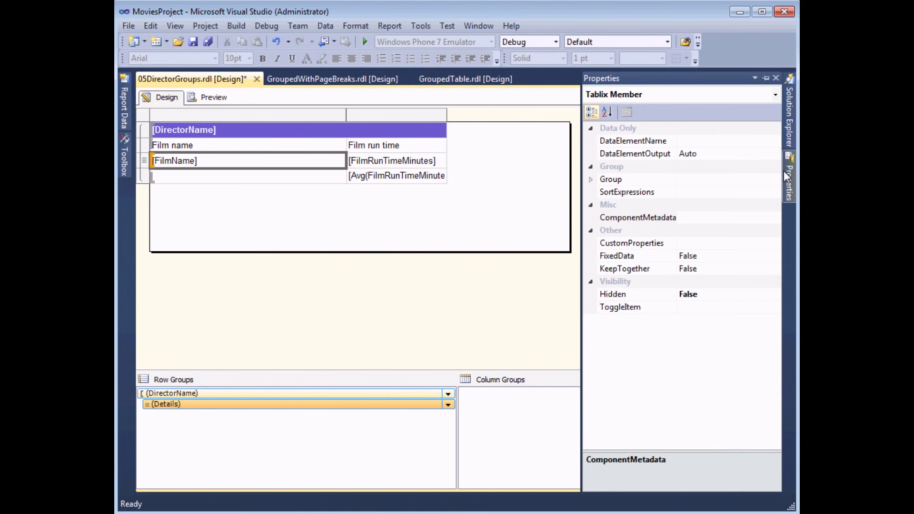
pyautogui.click(766, 80)
pyautogui.moveTo(648, 198); pyautogui.dragTo(601, 205)
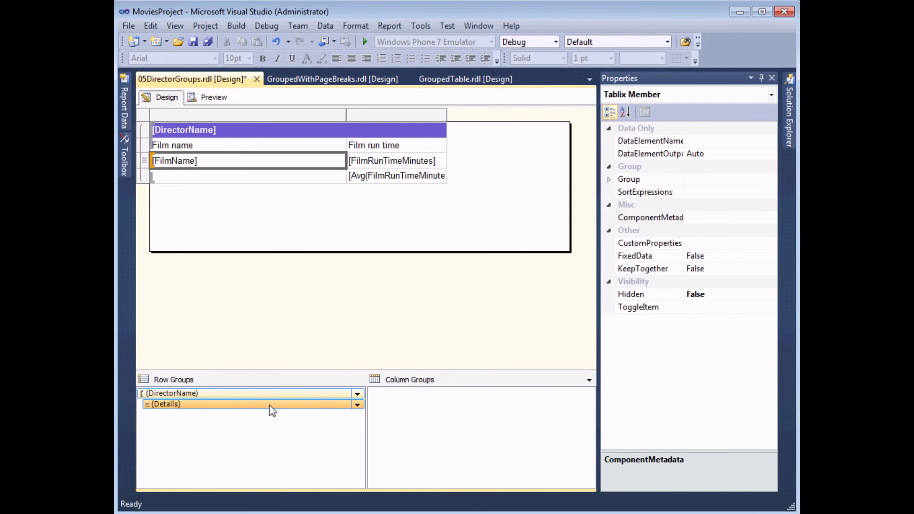
# - Set the Details row group's Hidden property to True and its ToggleItem to DirectorName1
pyautogui.click(354, 210)
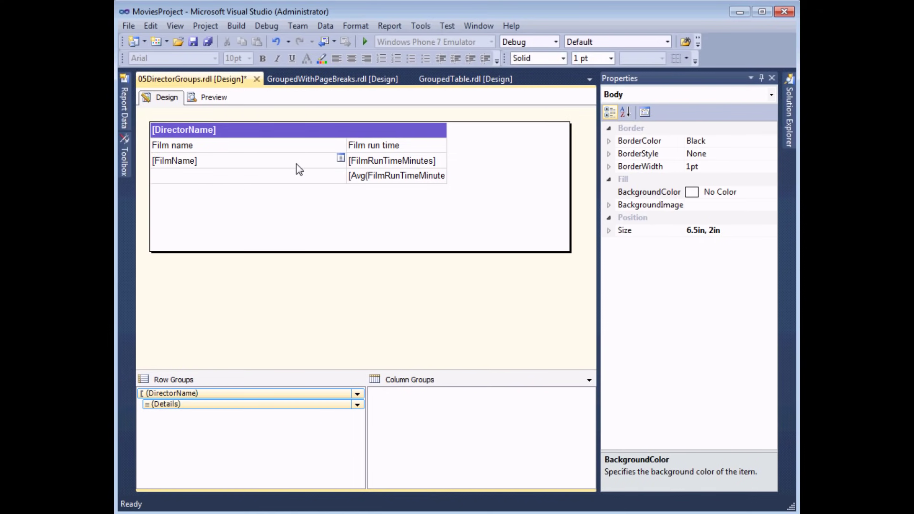
pyautogui.click(297, 164)
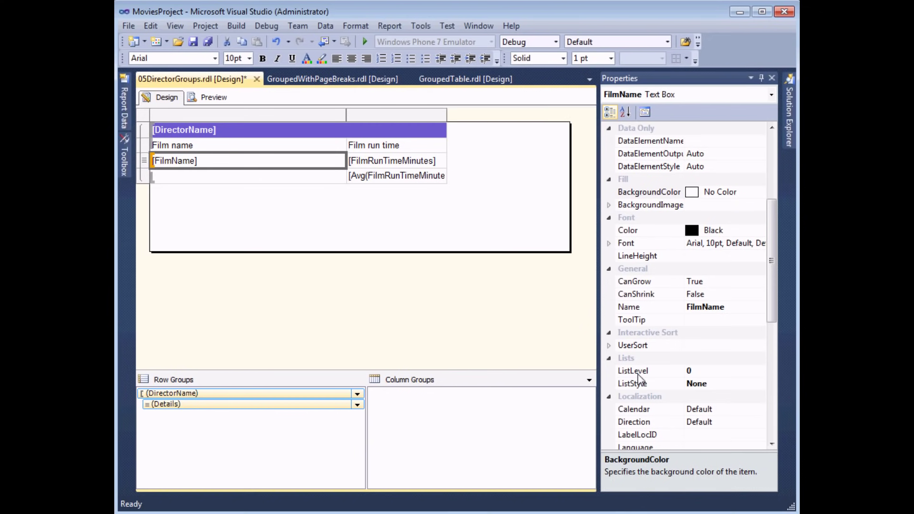
pyautogui.click(237, 405)
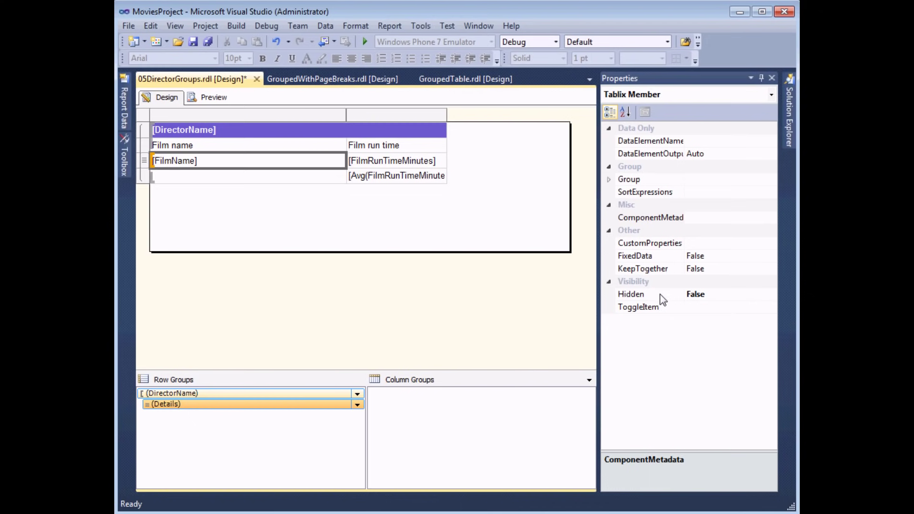
pyautogui.click(723, 294)
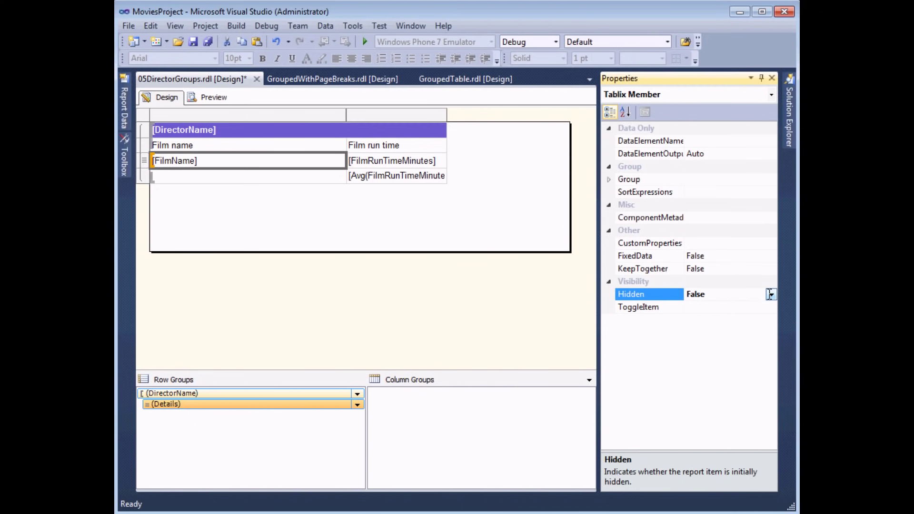
pyautogui.click(771, 295)
pyautogui.click(721, 320)
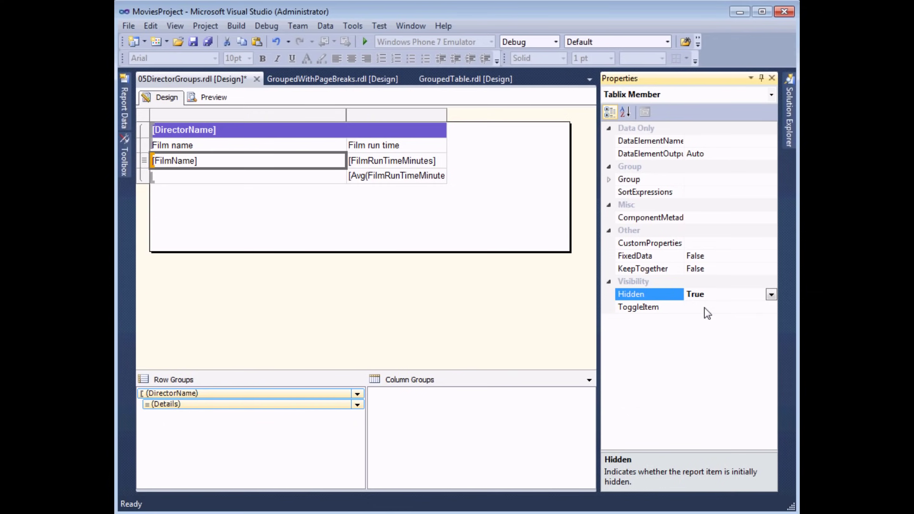
pyautogui.click(707, 308)
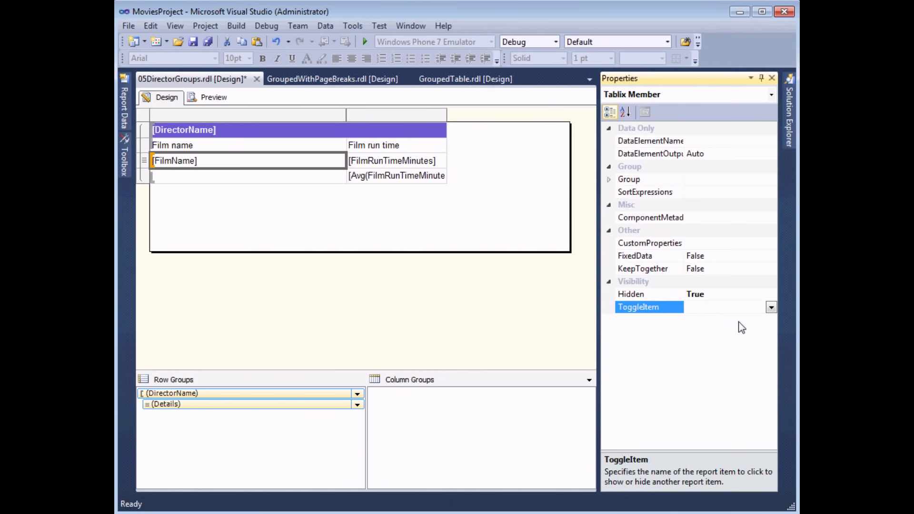
pyautogui.click(771, 308)
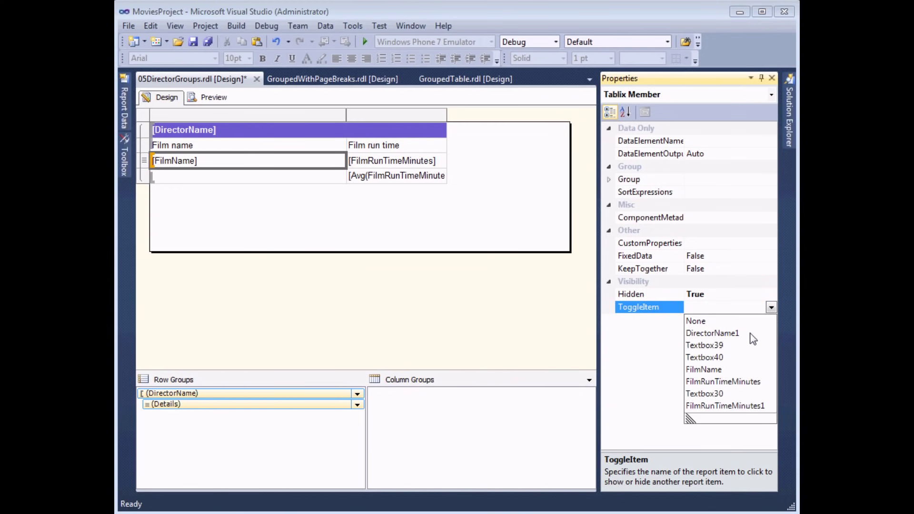
pyautogui.click(715, 333)
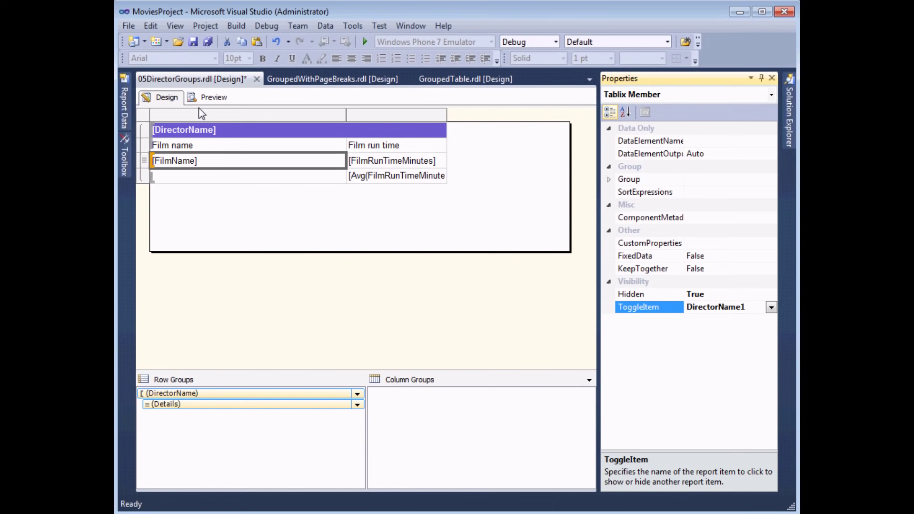
# - Preview the report, then expand and collapse the first director's film details
pyautogui.click(204, 97)
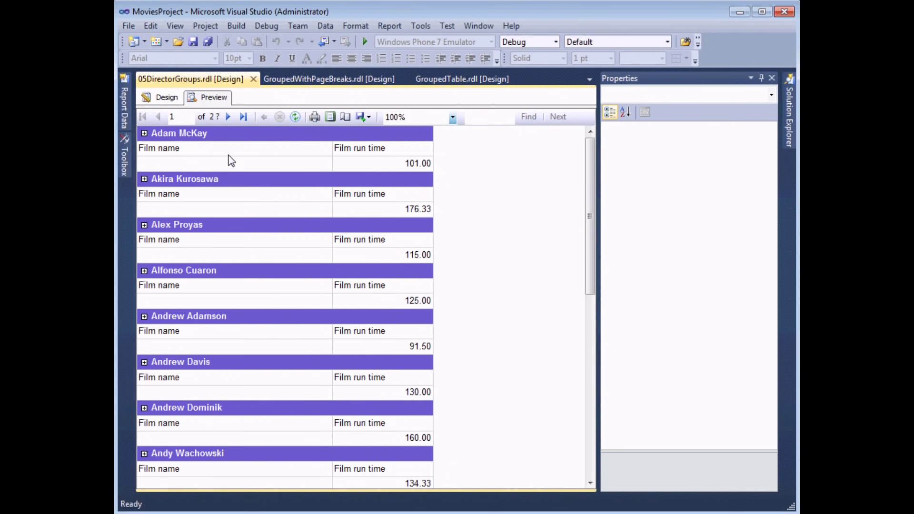
pyautogui.click(144, 133)
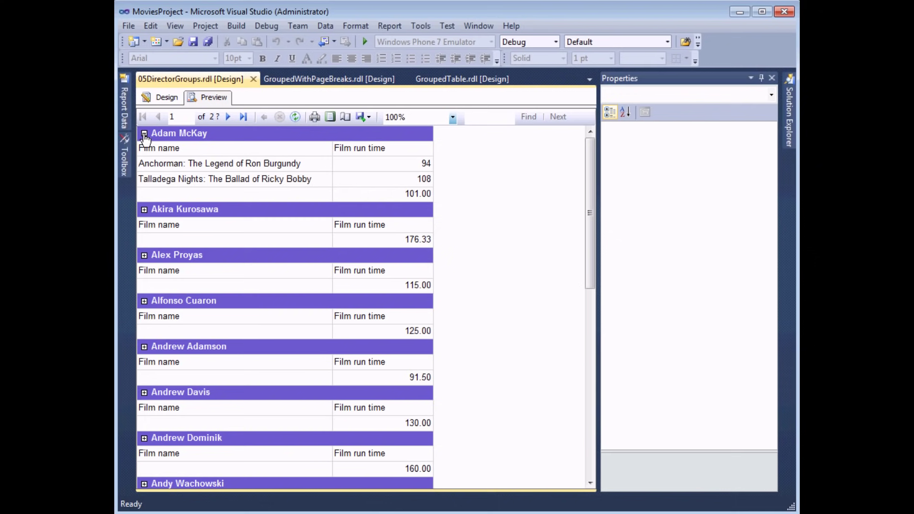
pyautogui.click(144, 134)
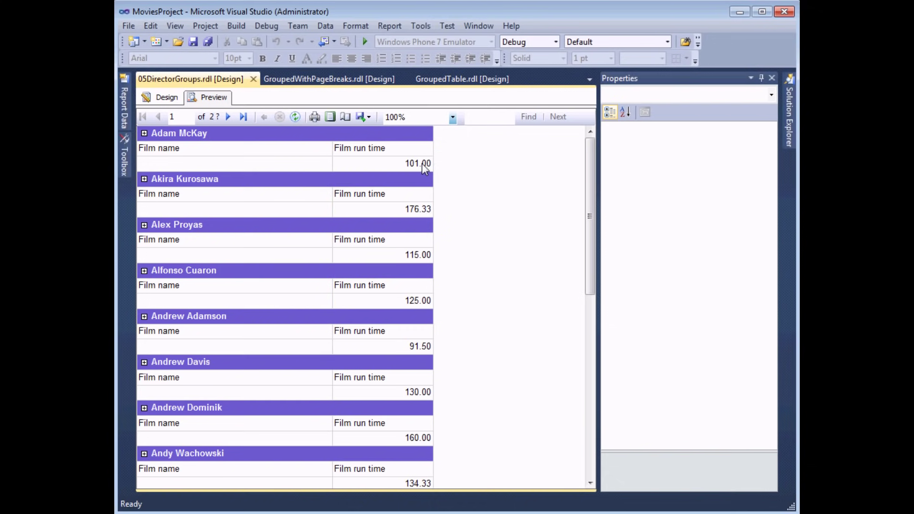
# - Compare with the GroupedTable.rdl preview by expanding and collapsing its first director, and return to the 05DirectorGroups.rdl report
pyautogui.click(432, 80)
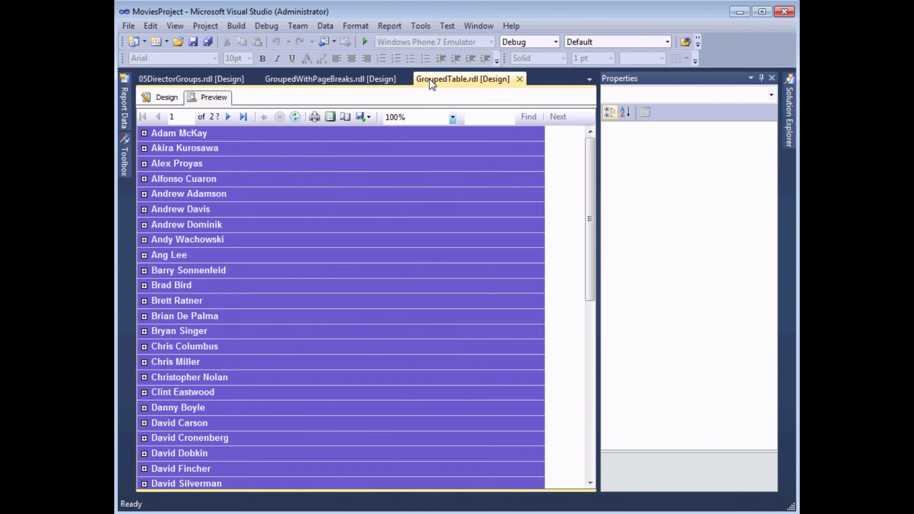
pyautogui.click(145, 134)
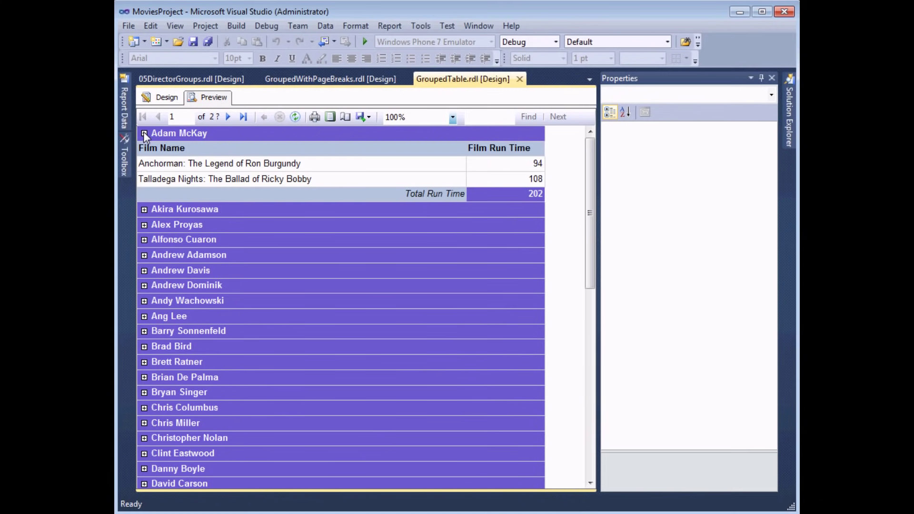
pyautogui.click(144, 133)
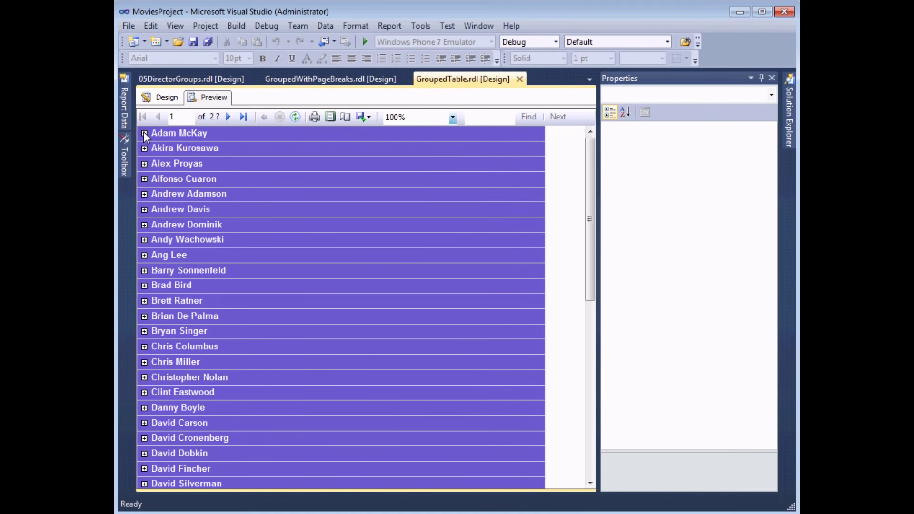
pyautogui.click(167, 81)
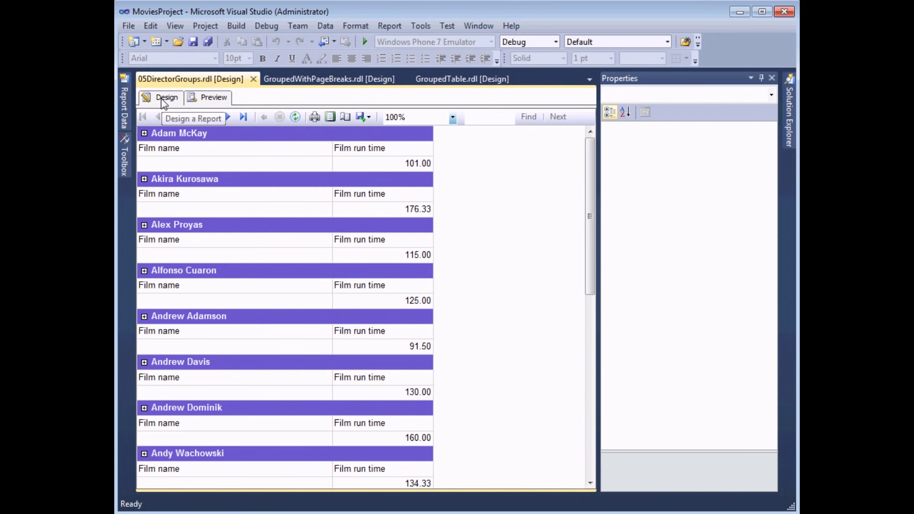
# - Return to the report design, enlarge the row and column groups area and turn on Advanced Mode for it
pyautogui.click(163, 101)
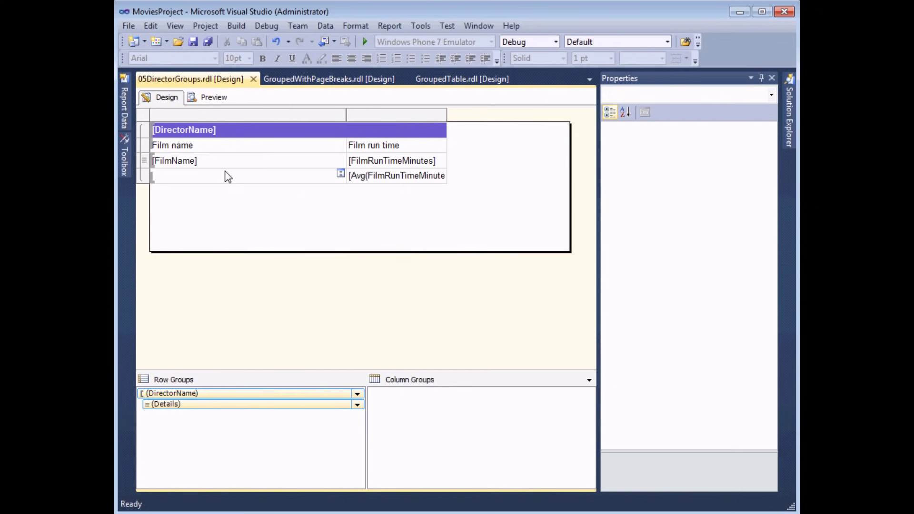
pyautogui.moveTo(244, 370); pyautogui.dragTo(243, 355)
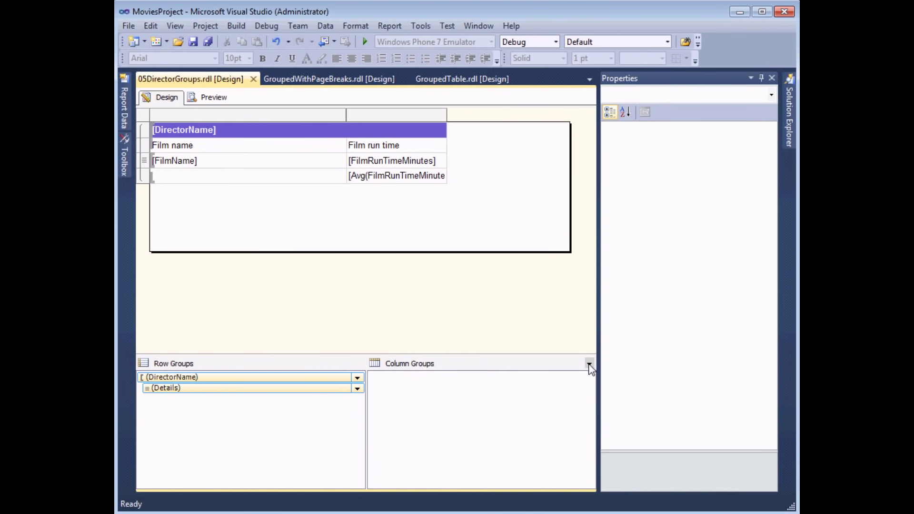
pyautogui.click(590, 365)
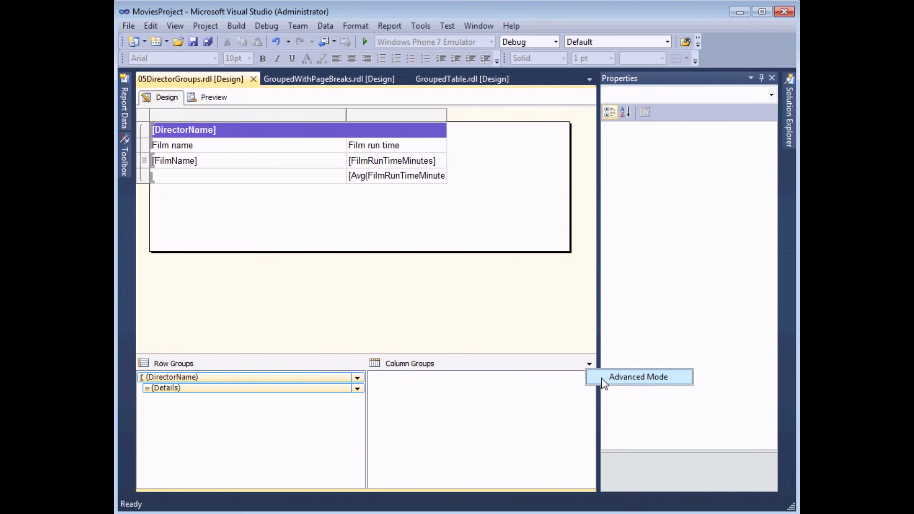
pyautogui.click(601, 378)
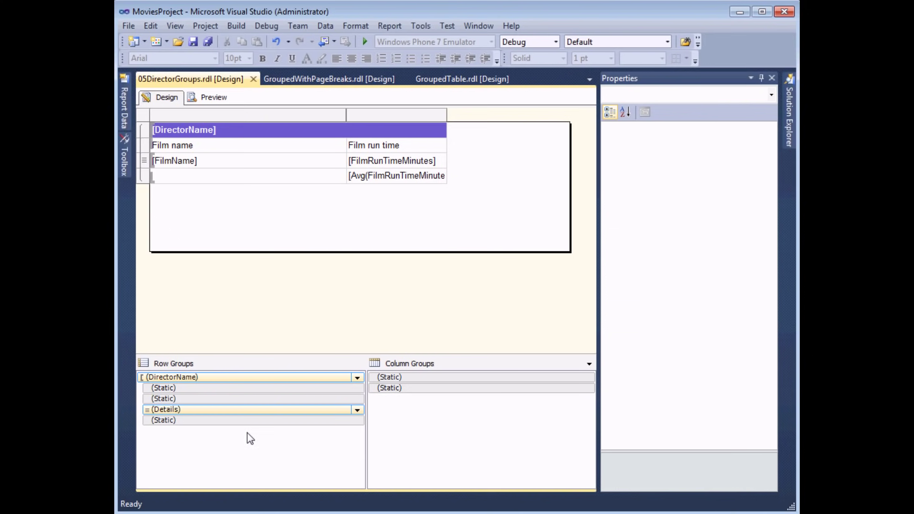
# - Set Hidden to True and ToggleItem to DirectorName1 for the static row holding the Film name and Film run time headings
pyautogui.click(204, 409)
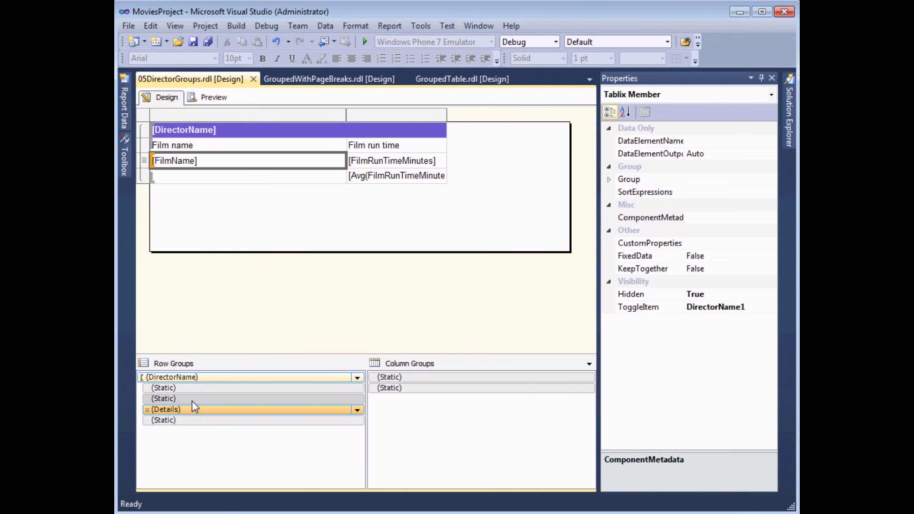
pyautogui.click(193, 400)
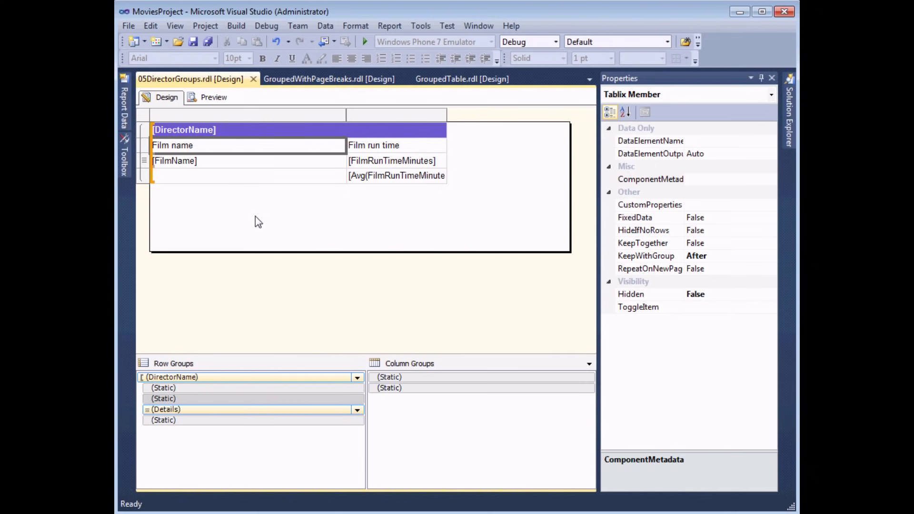
pyautogui.click(726, 295)
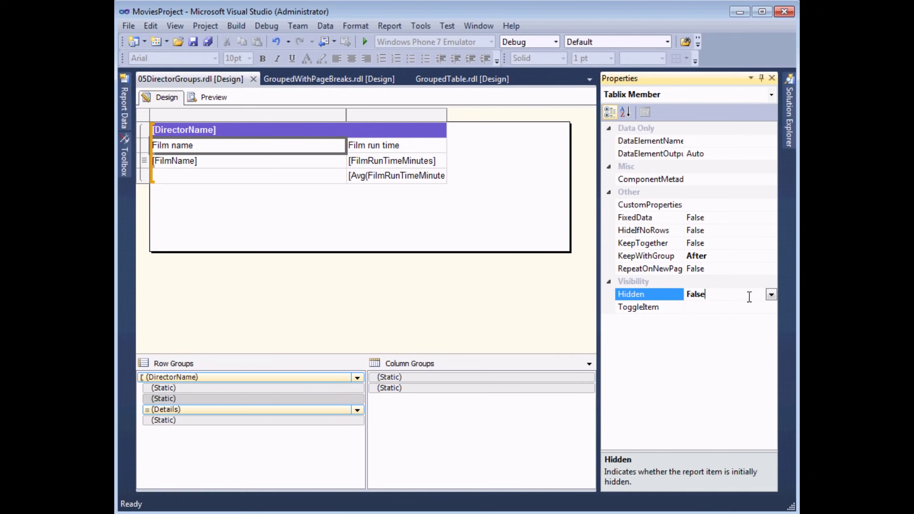
pyautogui.click(772, 295)
pyautogui.click(698, 321)
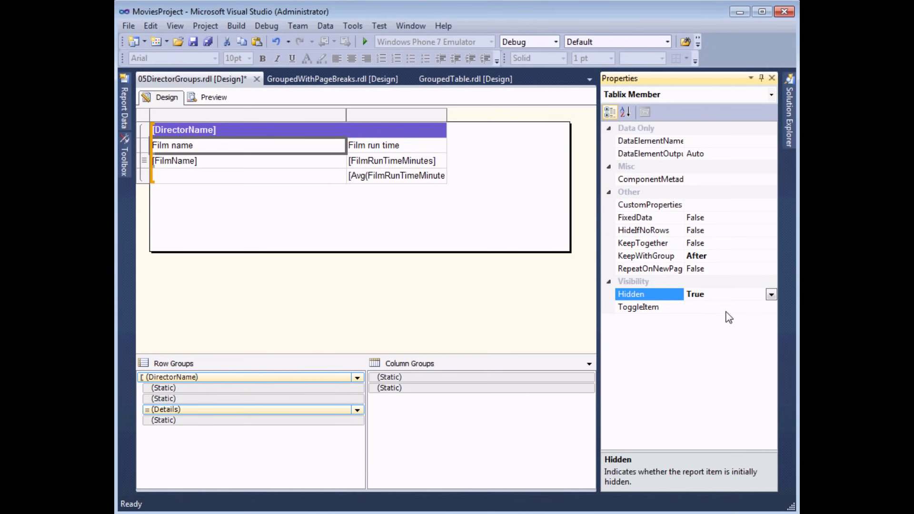
pyautogui.click(745, 307)
pyautogui.click(771, 307)
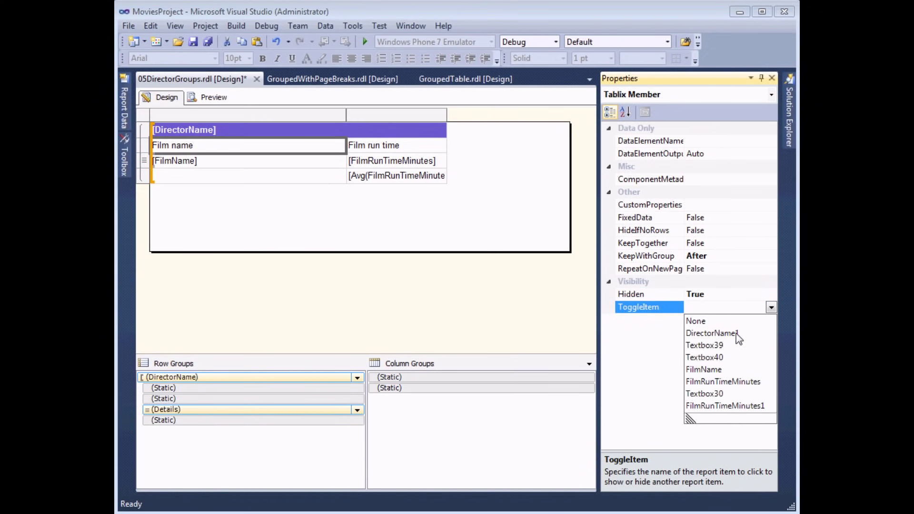
pyautogui.click(712, 334)
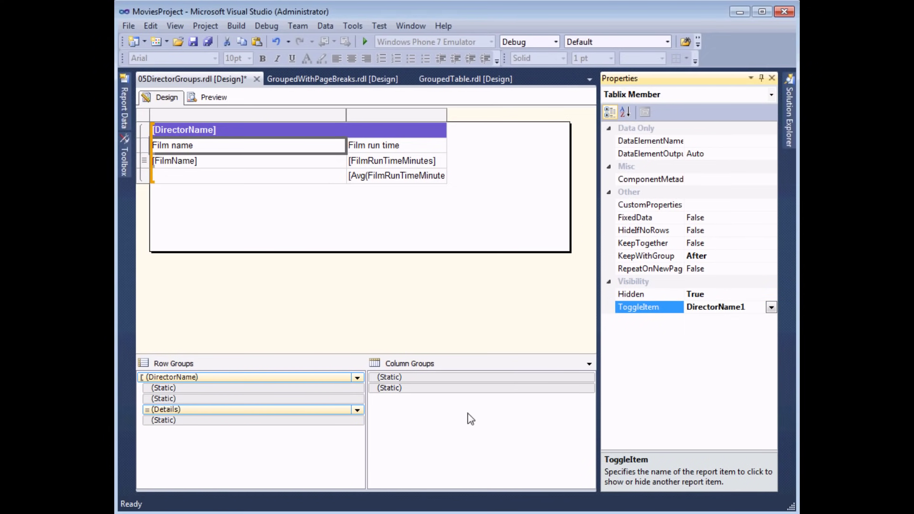
# - Set Hidden to True and ToggleItem to DirectorName1 for the static row holding the average run time
pyautogui.click(194, 420)
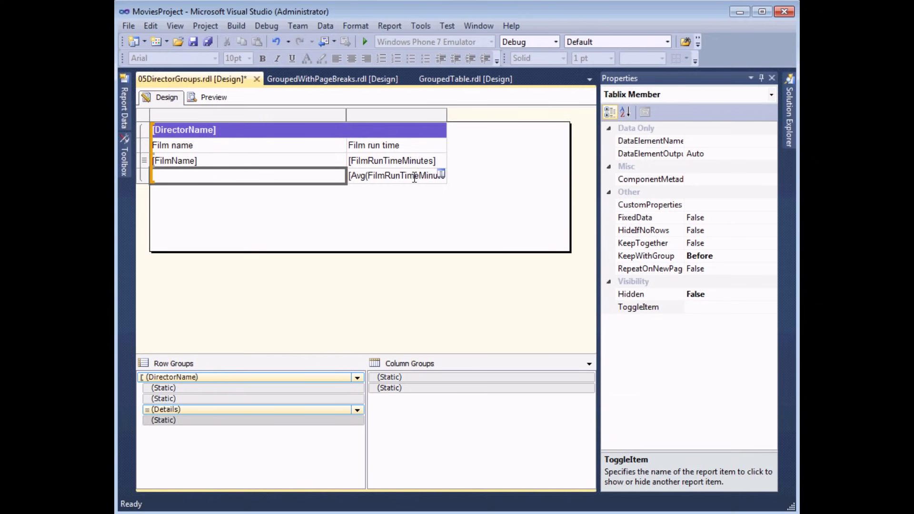
pyautogui.click(746, 295)
pyautogui.click(771, 295)
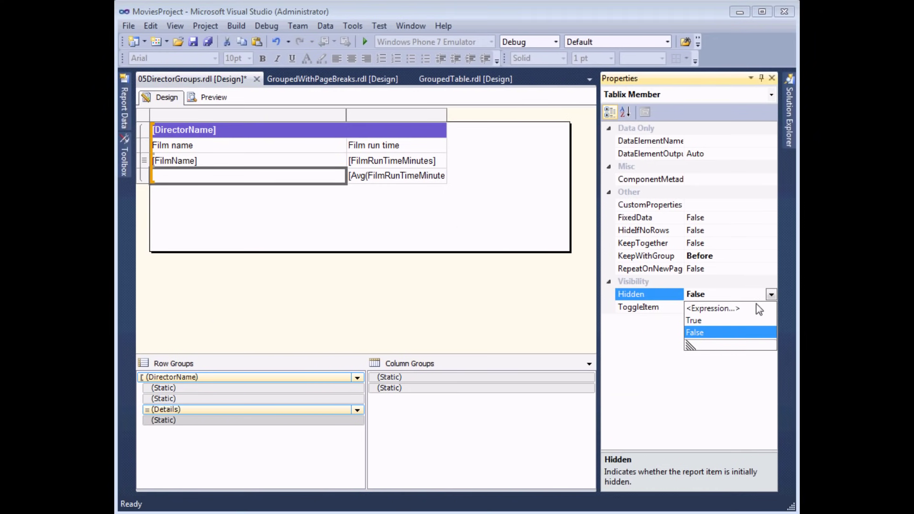
pyautogui.click(701, 332)
pyautogui.click(771, 295)
pyautogui.click(706, 321)
pyautogui.click(710, 307)
pyautogui.click(771, 308)
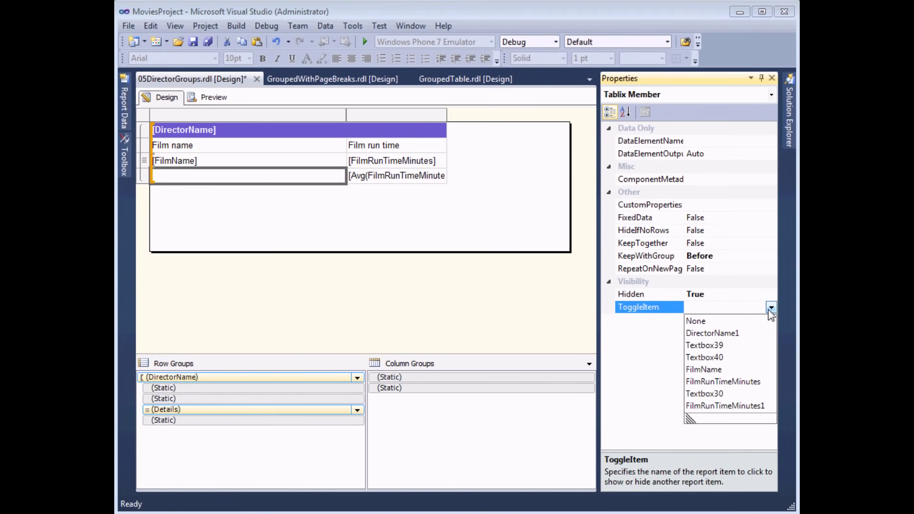
pyautogui.click(713, 334)
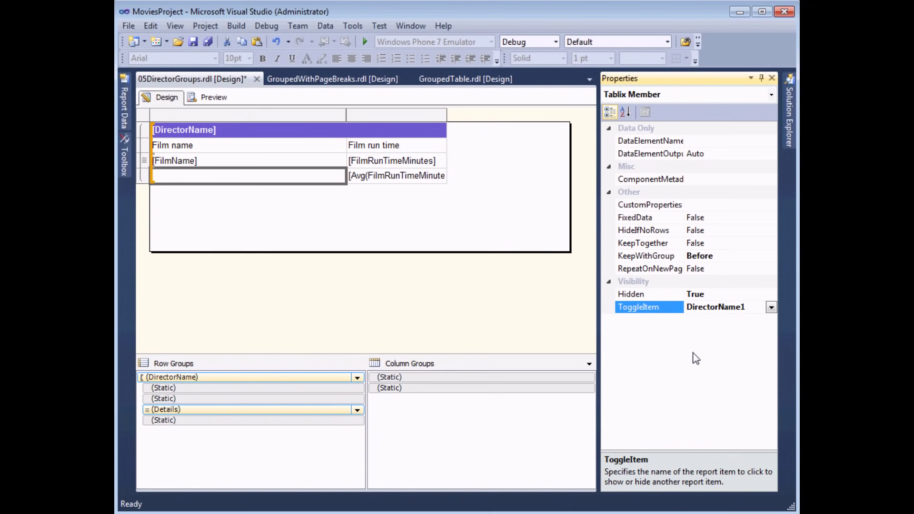
# - Preview the collapsed report and expand the first director's group
pyautogui.click(223, 97)
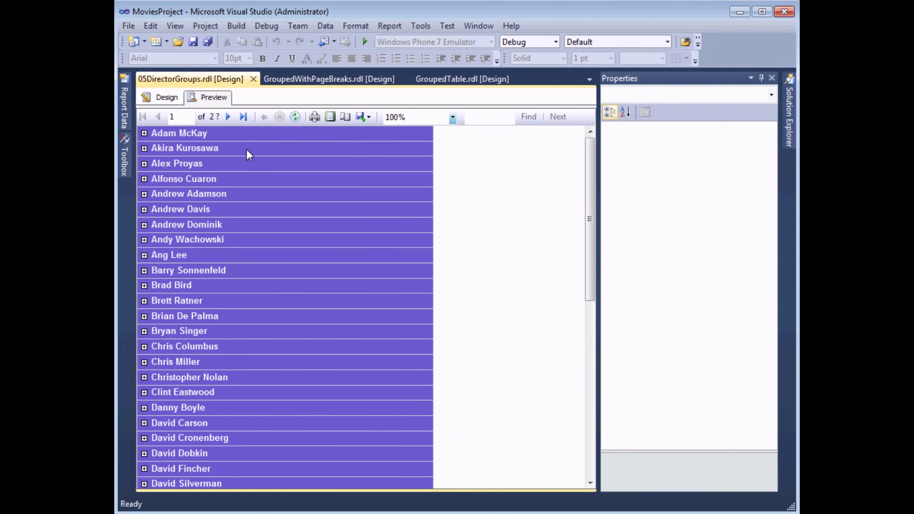
pyautogui.click(145, 134)
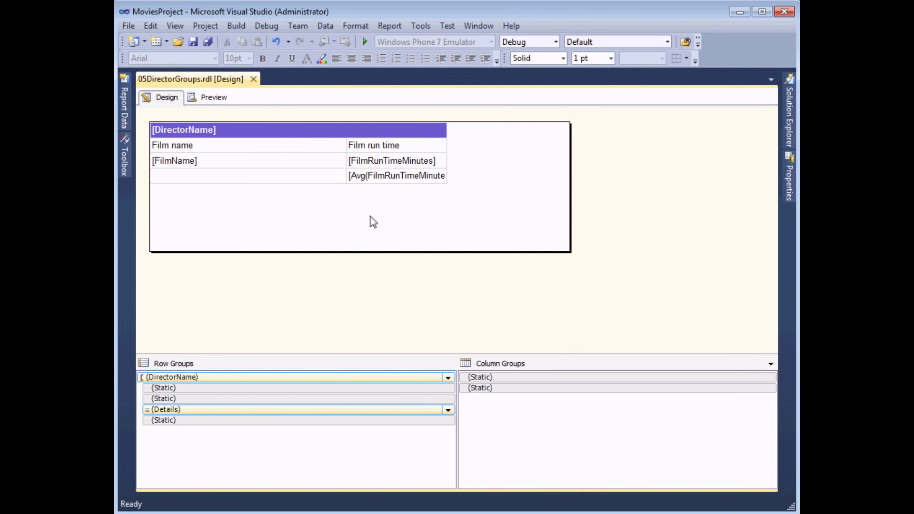
# - Add a parent row group by CountryName above the DirectorName group, with a group header and footer
pyautogui.click(125, 107)
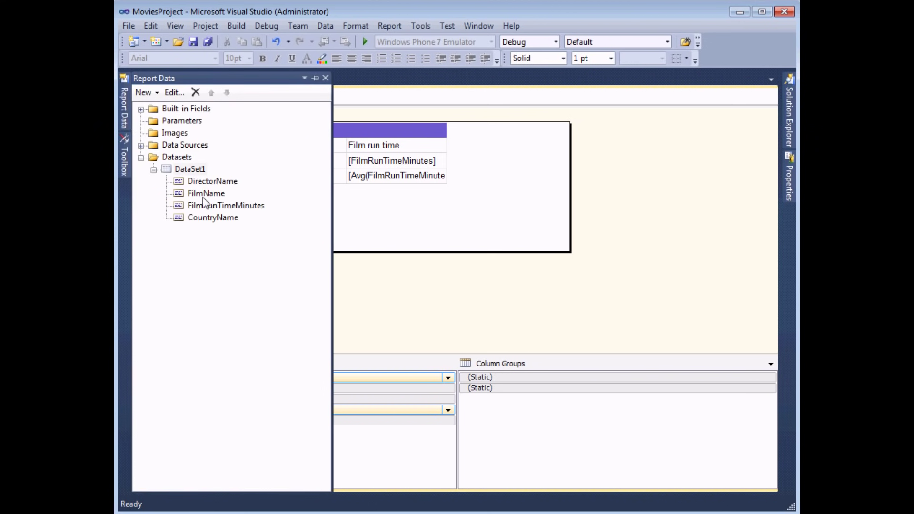
pyautogui.click(195, 218)
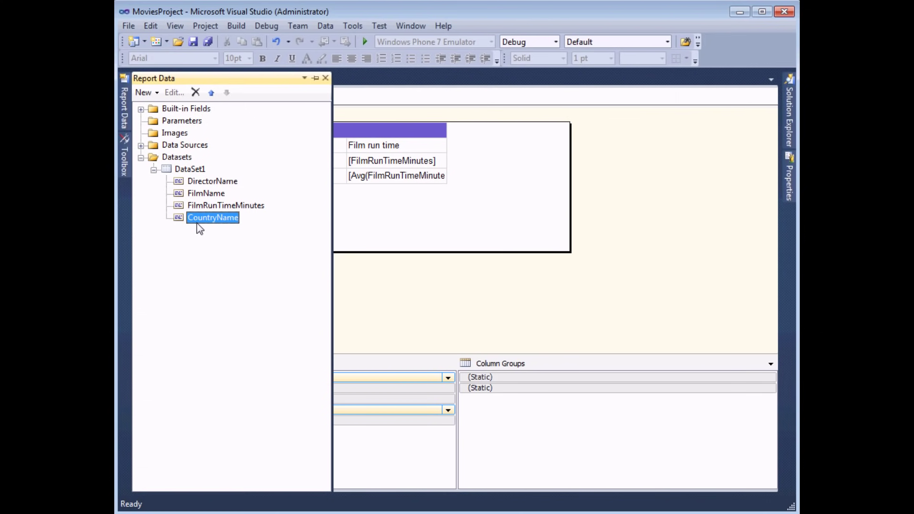
pyautogui.click(361, 216)
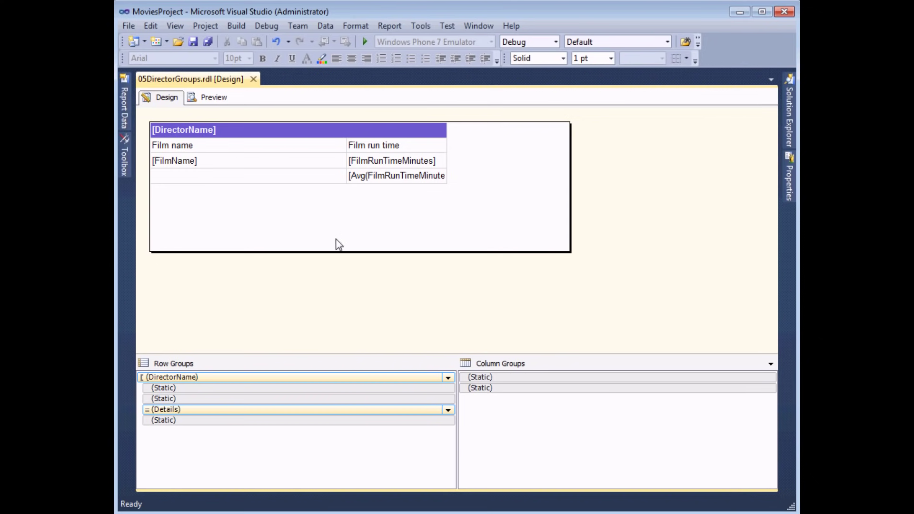
pyautogui.rightClick(254, 381)
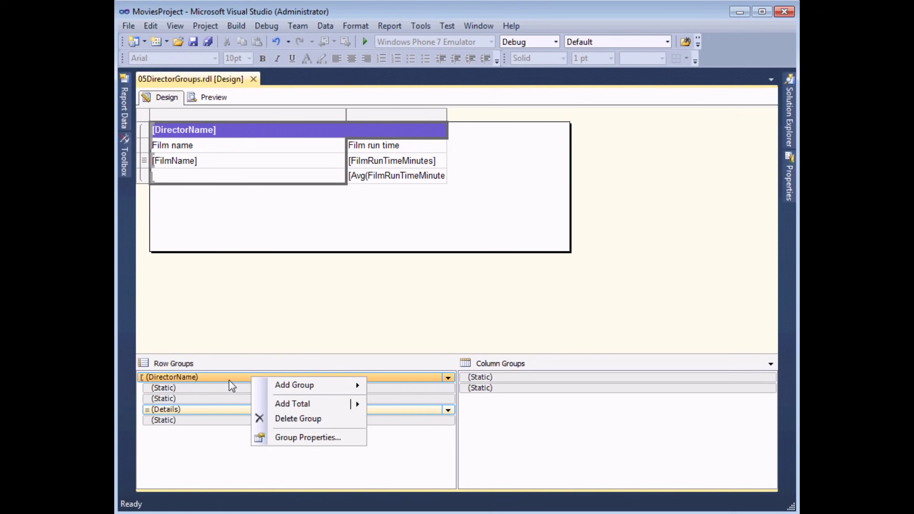
pyautogui.moveTo(270, 391)
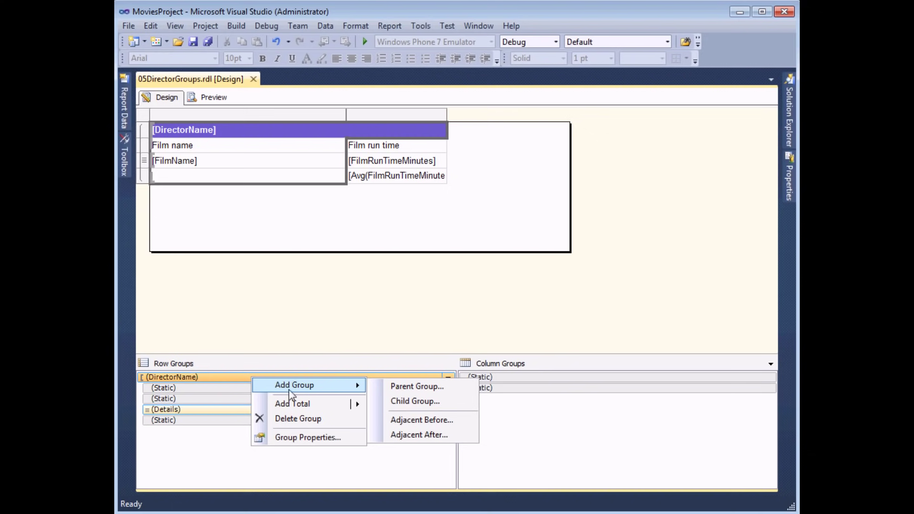
pyautogui.click(388, 388)
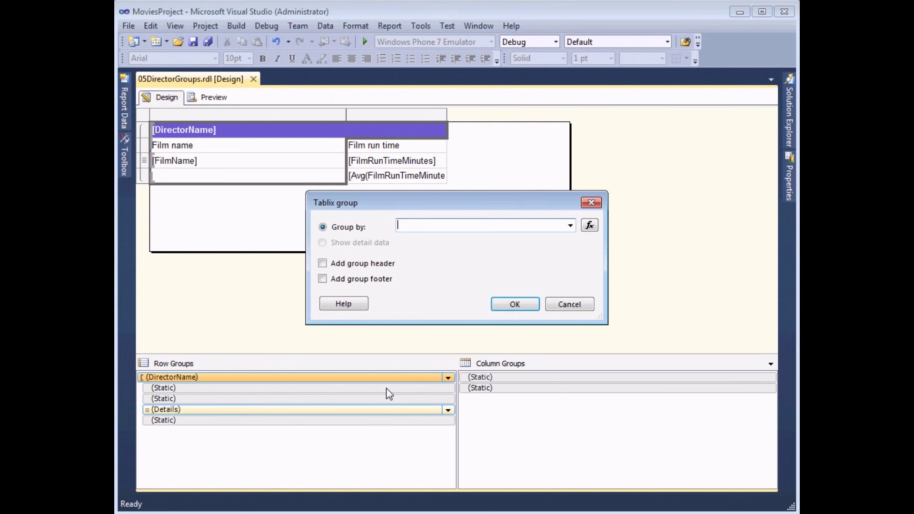
pyautogui.click(569, 227)
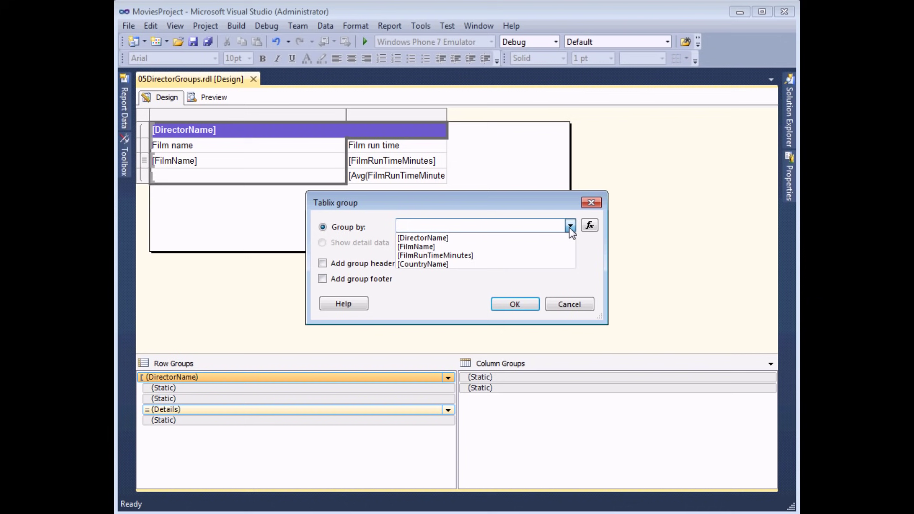
pyautogui.click(426, 265)
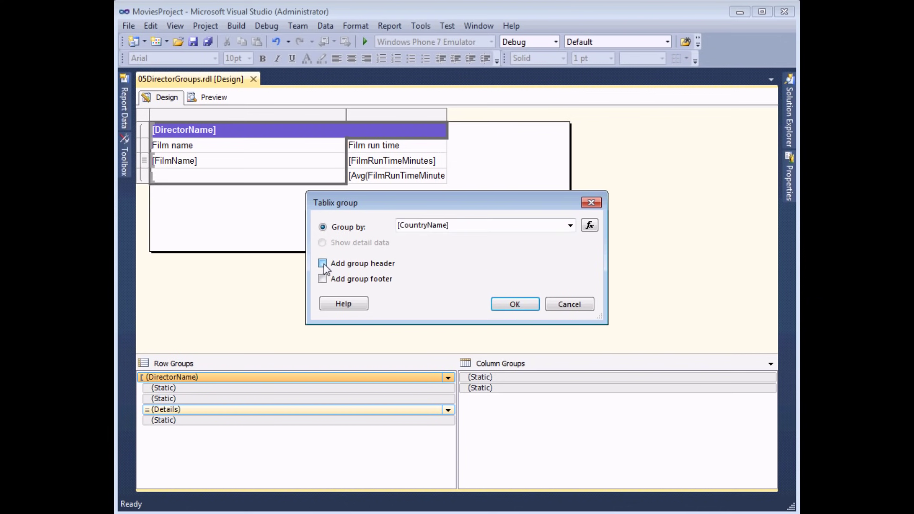
pyautogui.click(323, 279)
pyautogui.click(507, 307)
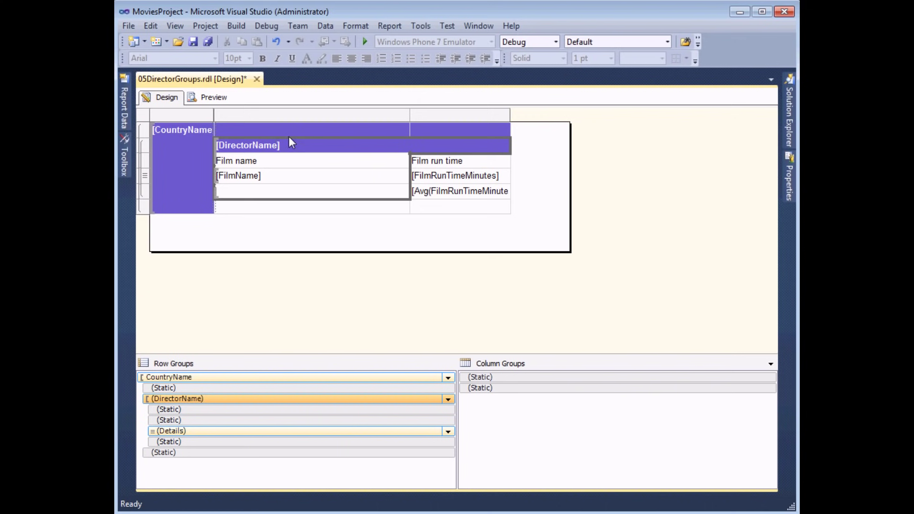
# - Insert the CountryName field in the country group's header row and merge that row's two cells
pyautogui.click(403, 127)
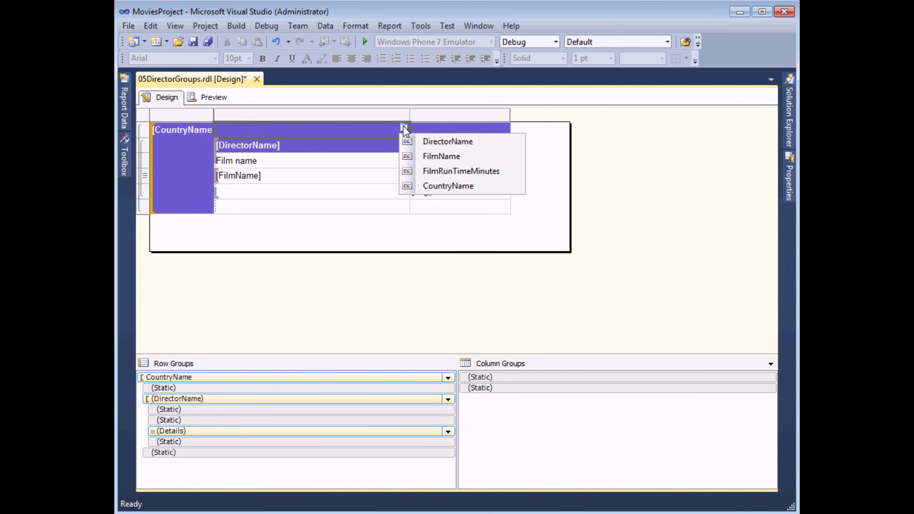
pyautogui.click(422, 187)
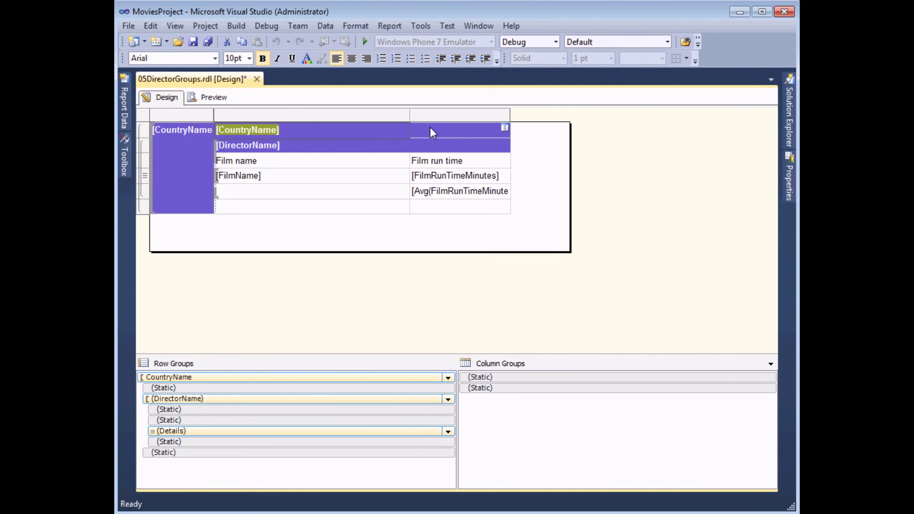
pyautogui.click(415, 130)
pyautogui.rightClick(390, 127)
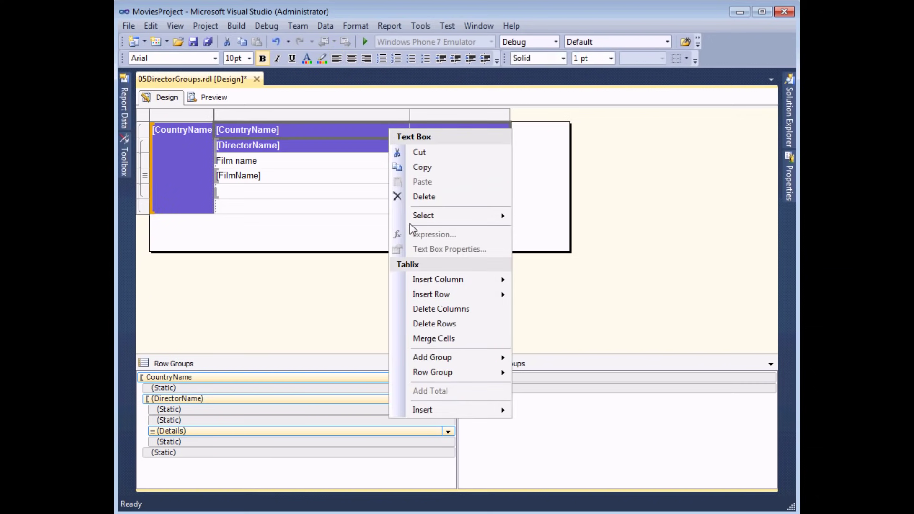
pyautogui.press('Escape')
# - Delete the separate CountryName group column beside the table while keeping the group itself
pyautogui.click(188, 113)
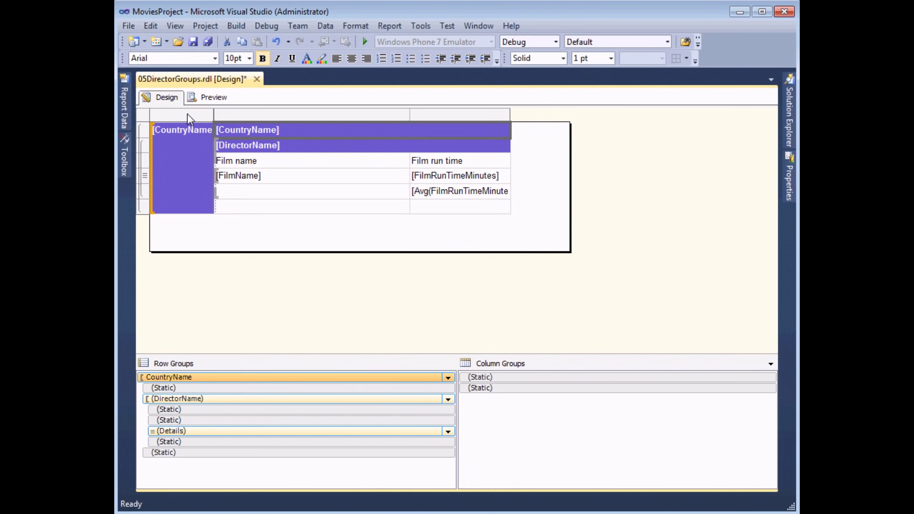
pyautogui.rightClick(187, 113)
pyautogui.click(239, 137)
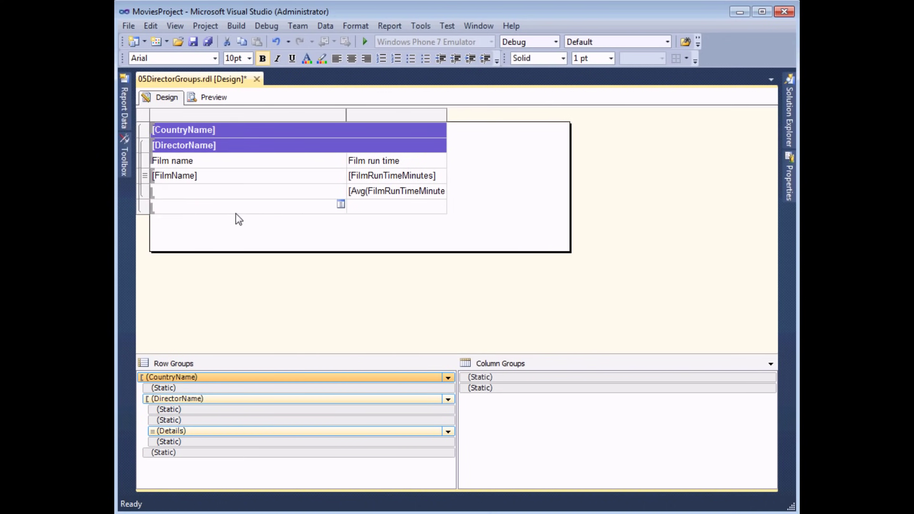
# - Format the CountryName header cell with 12pt text and a dark indigo background
pyautogui.click(261, 132)
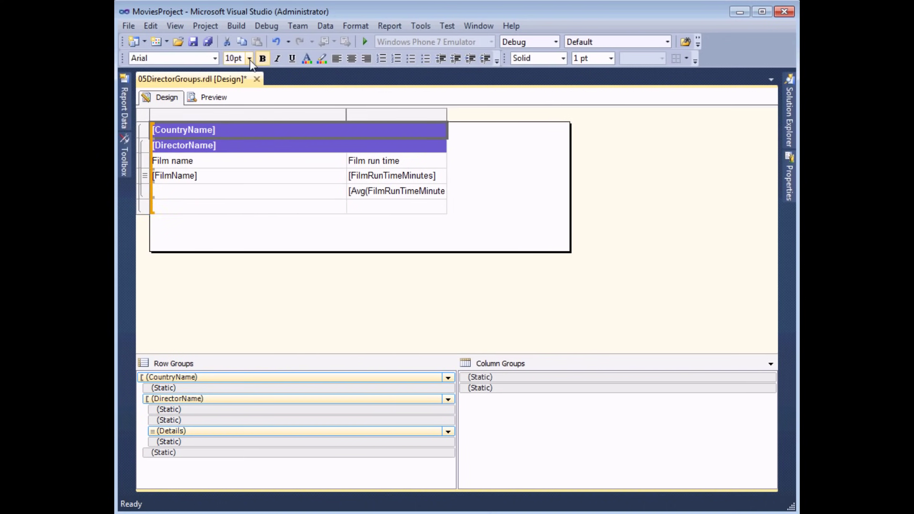
pyautogui.click(249, 58)
pyautogui.click(238, 115)
pyautogui.click(322, 60)
pyautogui.click(486, 229)
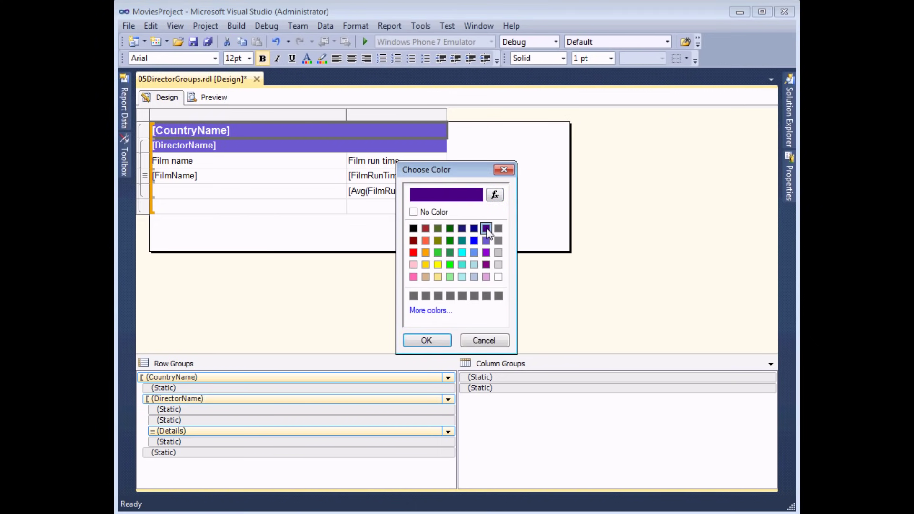
pyautogui.click(433, 341)
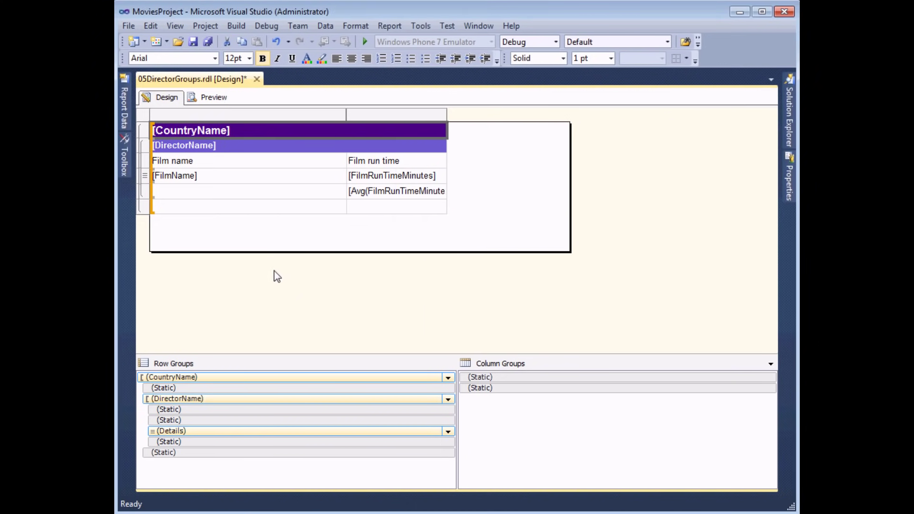
# - Give the Film name and Film run time heading cells a light steel blue background
pyautogui.moveTo(305, 161); pyautogui.dragTo(357, 160)
pyautogui.click(322, 60)
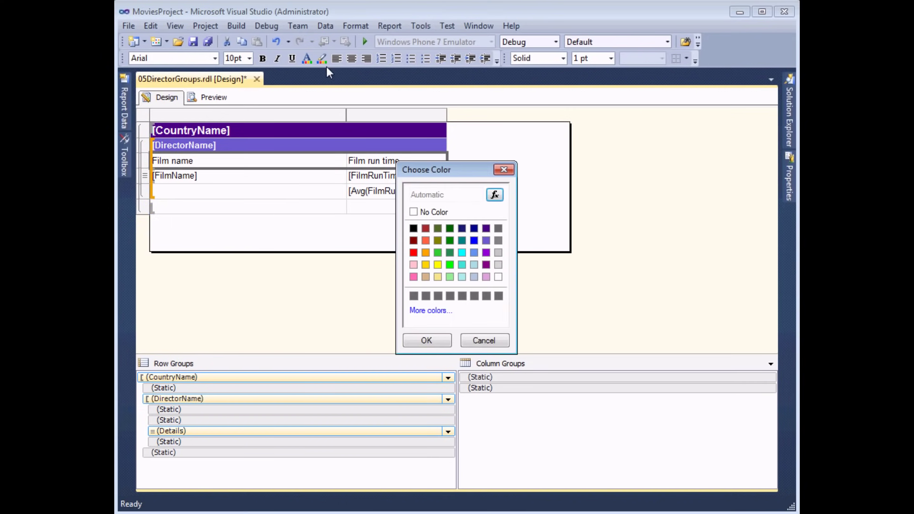
pyautogui.click(470, 275)
pyautogui.click(426, 340)
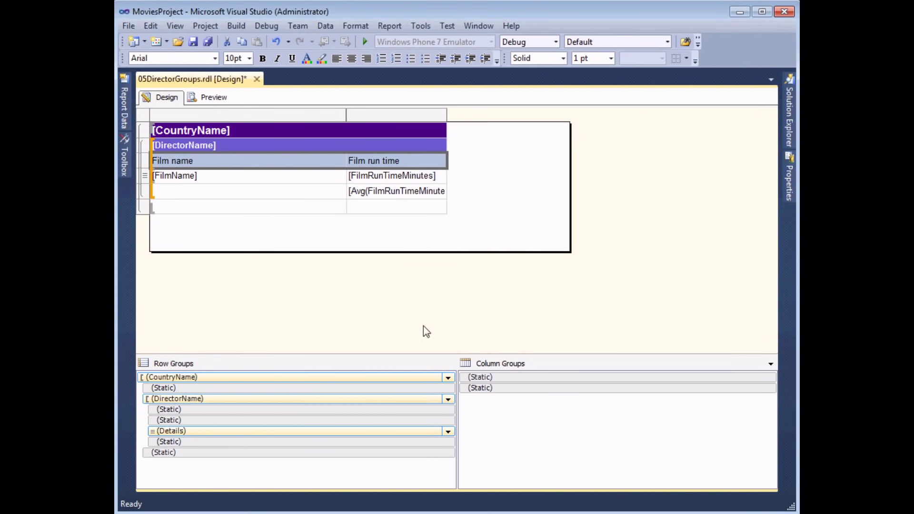
pyautogui.click(286, 236)
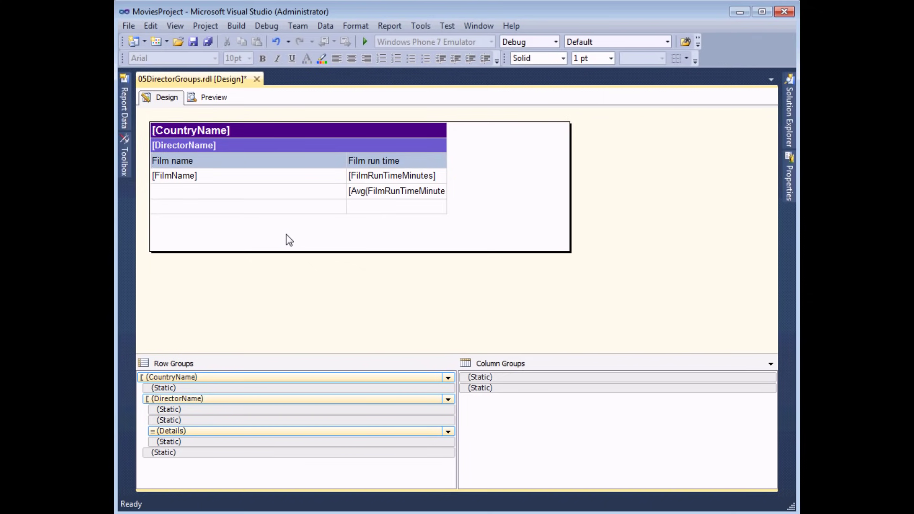
# - Preview the report to examine the directors grouped by country, and return to the design
pyautogui.click(225, 98)
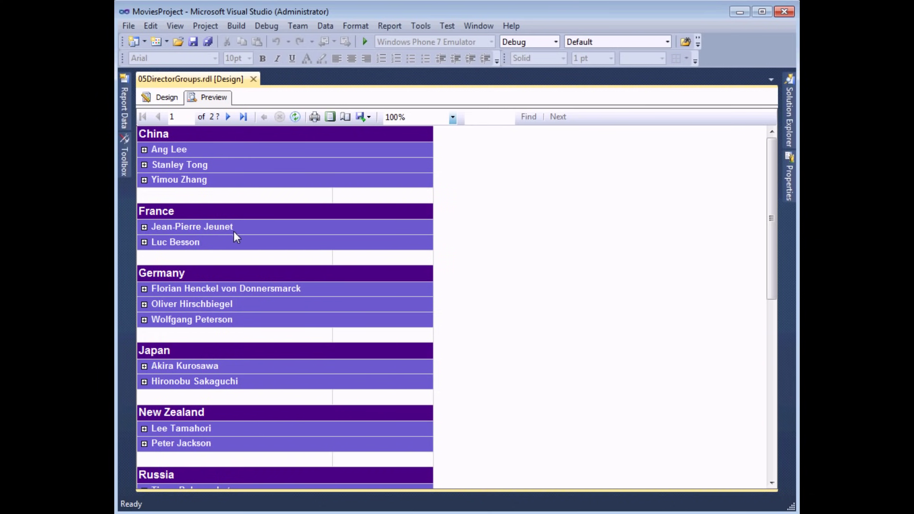
pyautogui.moveTo(770, 204); pyautogui.dragTo(765, 173)
pyautogui.click(159, 97)
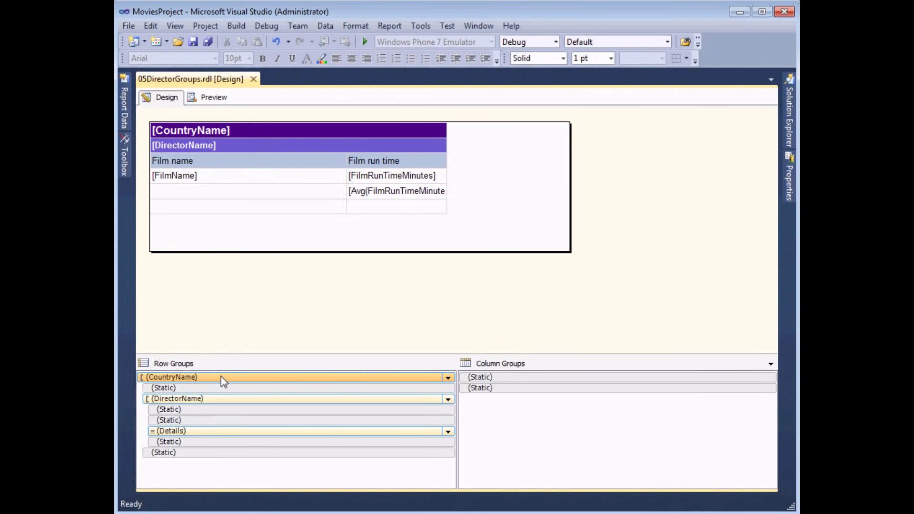
# - Turn on page breaks between each instance of the CountryName group
pyautogui.rightClick(221, 376)
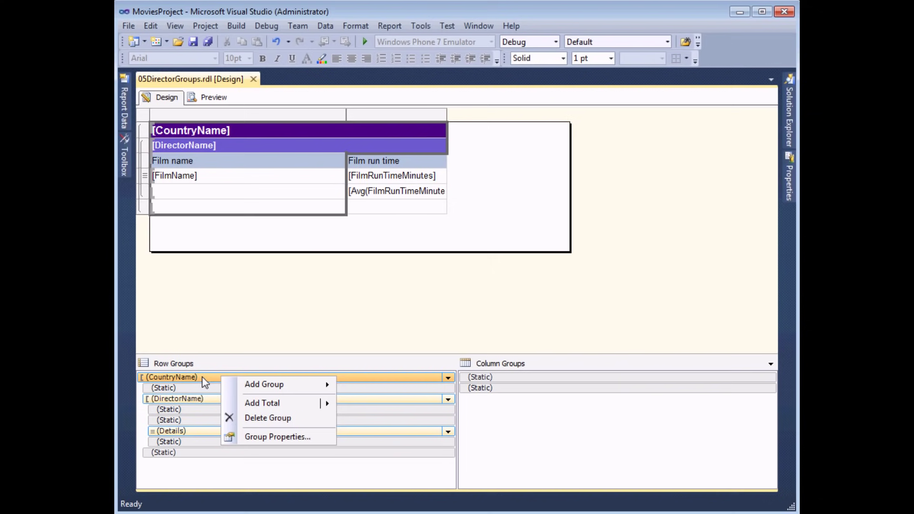
pyautogui.click(253, 438)
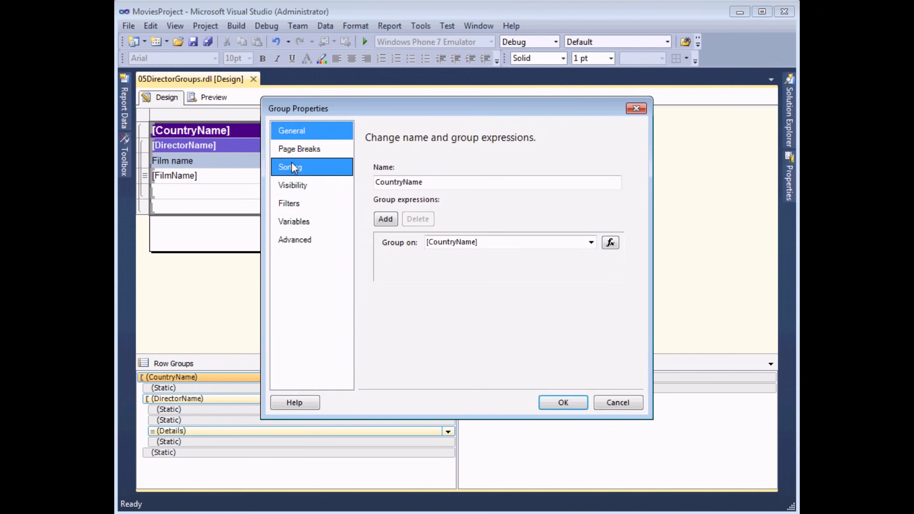
pyautogui.click(296, 150)
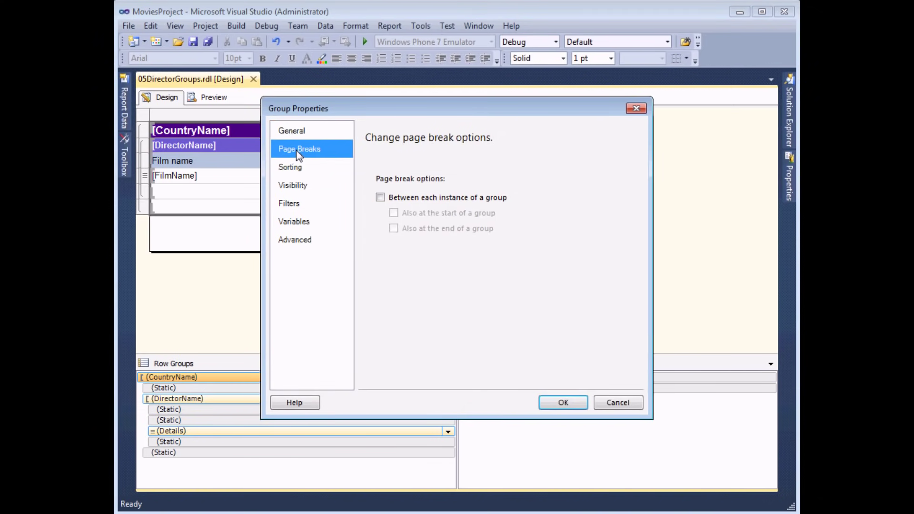
pyautogui.click(390, 200)
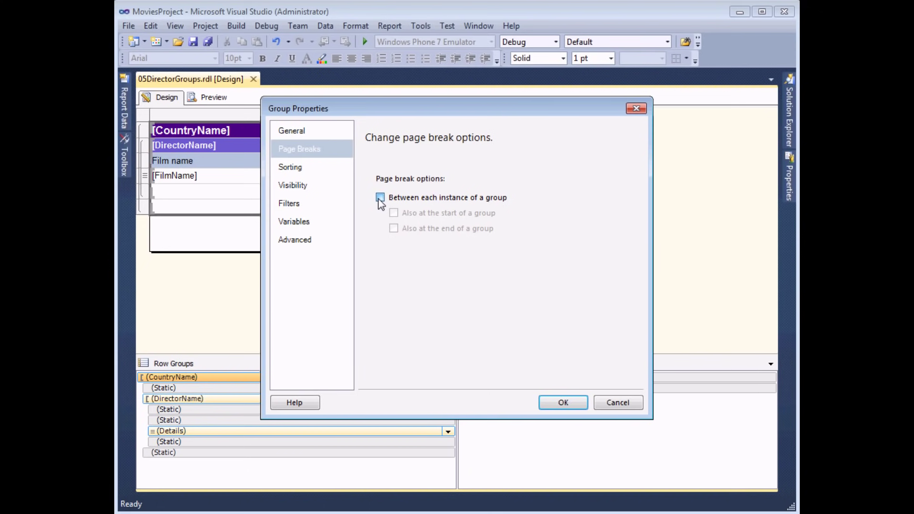
pyautogui.click(561, 405)
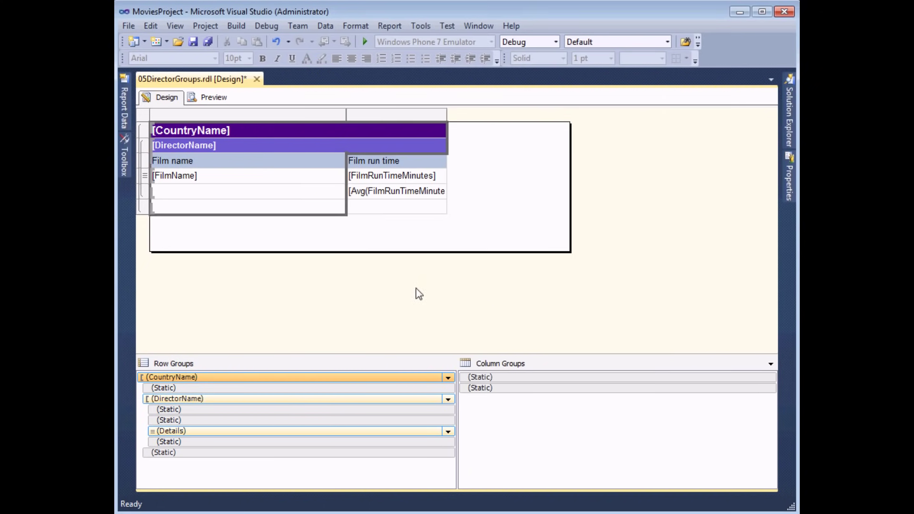
# - Preview the paged report and expand and collapse the last director's group on the China page
pyautogui.click(214, 98)
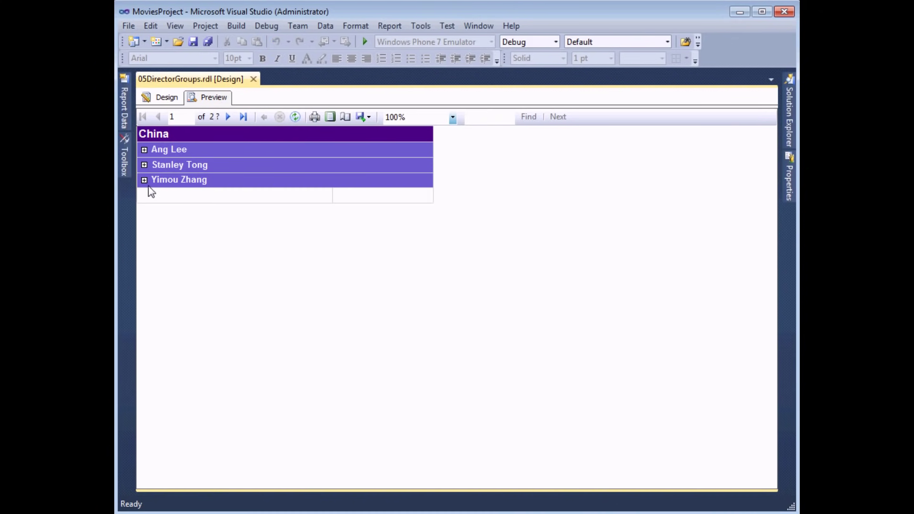
pyautogui.click(145, 180)
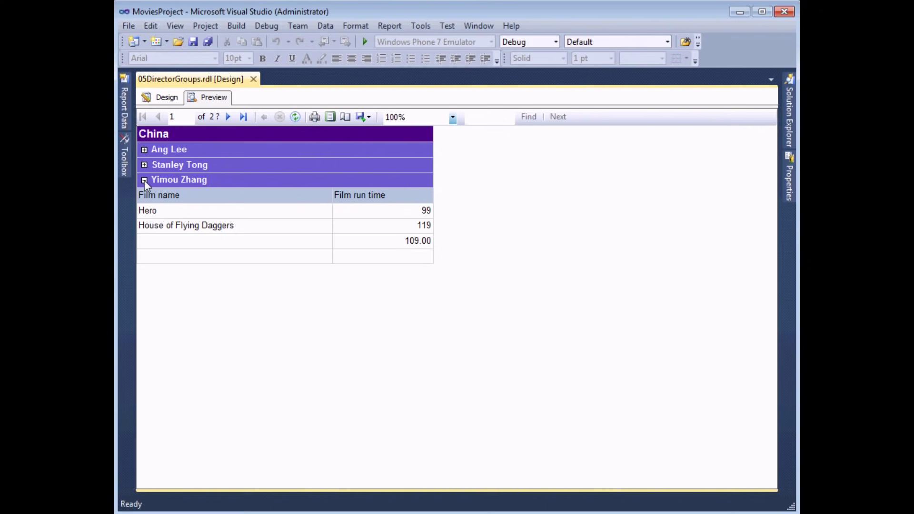
pyautogui.click(144, 181)
# - Page forward to the United Kingdom and expand and collapse the third director's group there
pyautogui.click(229, 117)
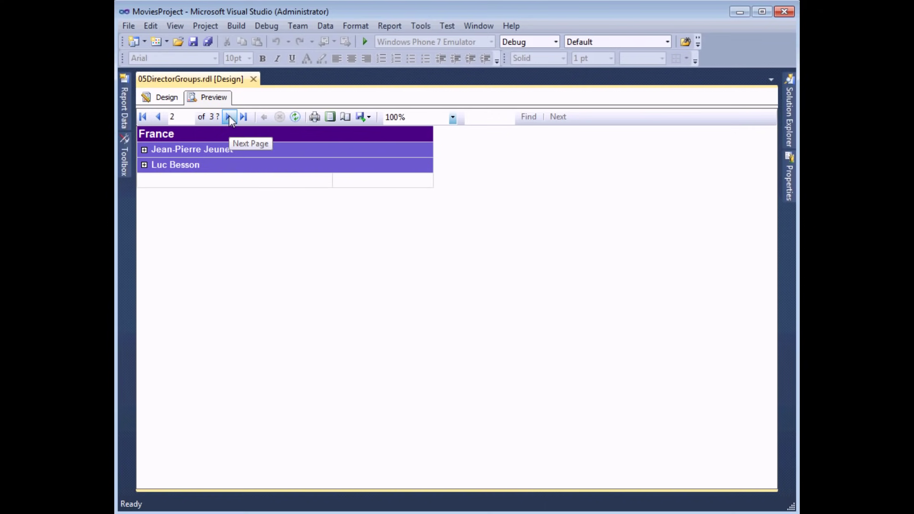
pyautogui.click(228, 117)
pyautogui.click(229, 117)
pyautogui.click(229, 117)
pyautogui.click(229, 117)
pyautogui.click(229, 117)
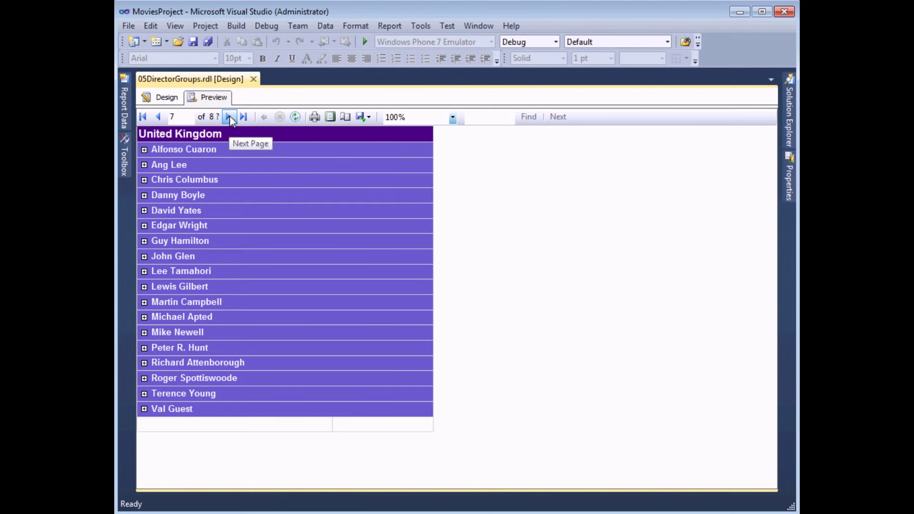
pyautogui.click(144, 180)
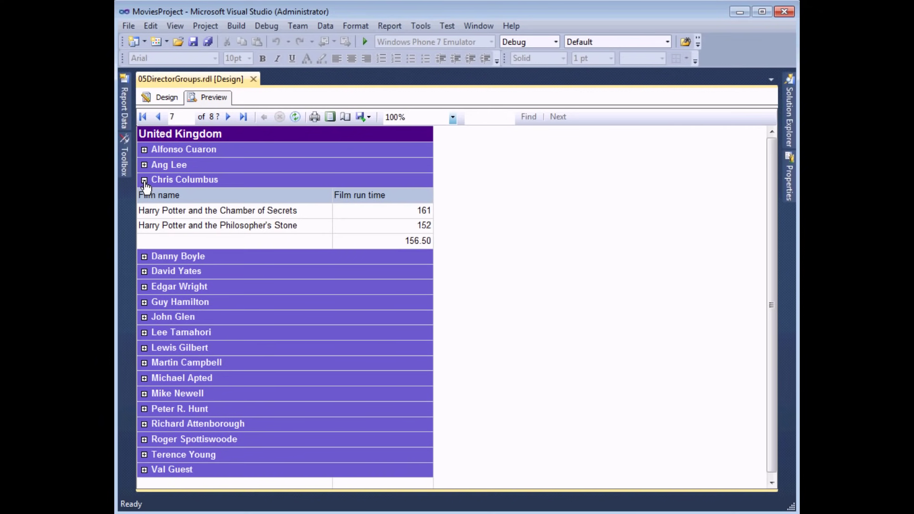
pyautogui.click(144, 180)
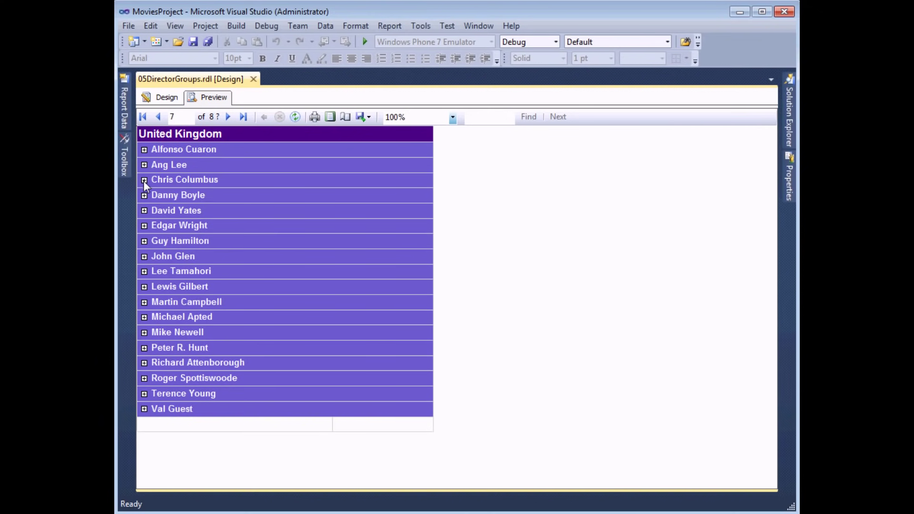